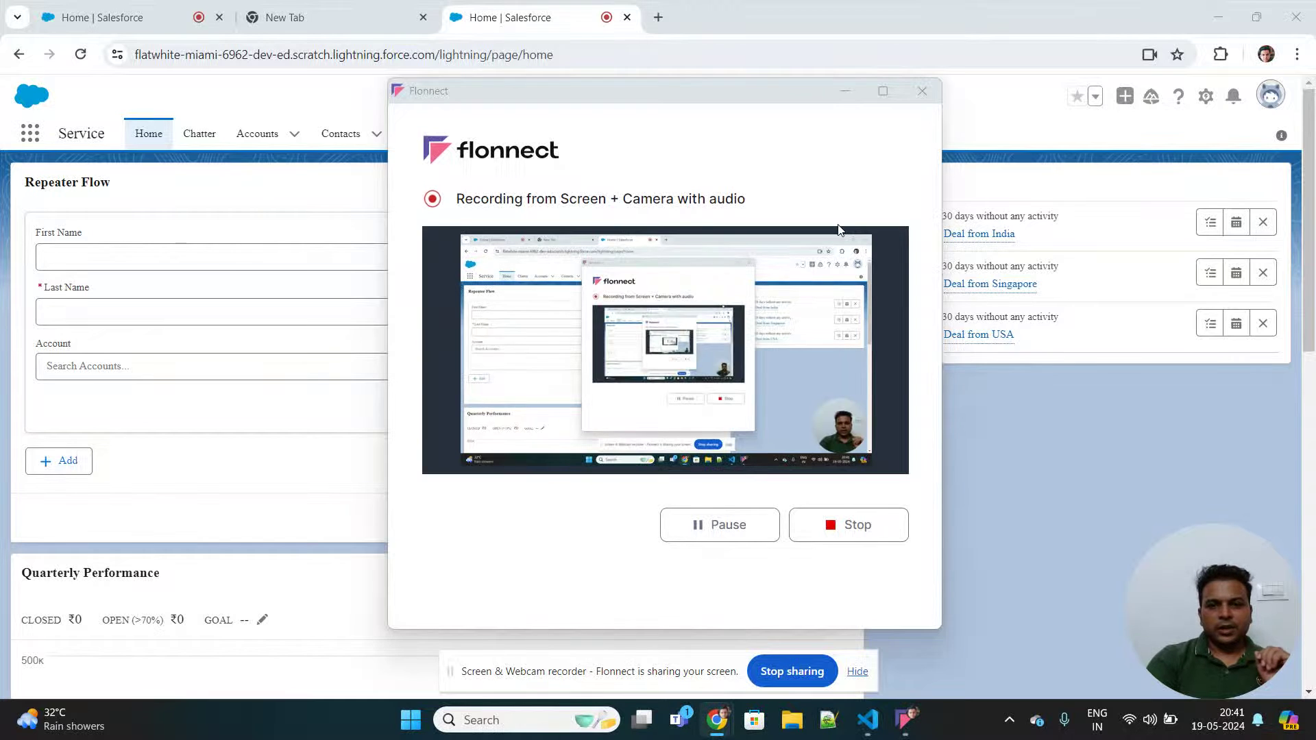
# Add two contact rows to the Repeater Flow, then remove the extra third row.
pyautogui.click(845, 92)
pyautogui.click(849, 190)
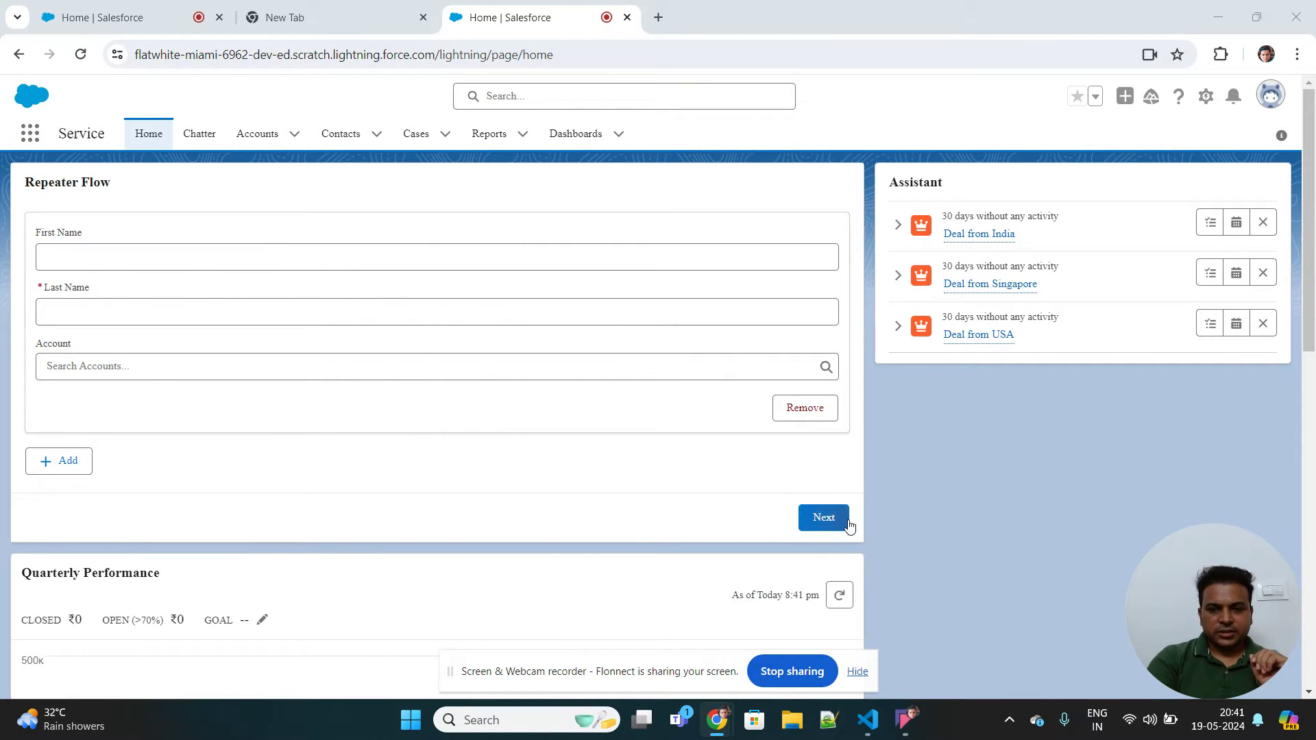
pyautogui.click(857, 674)
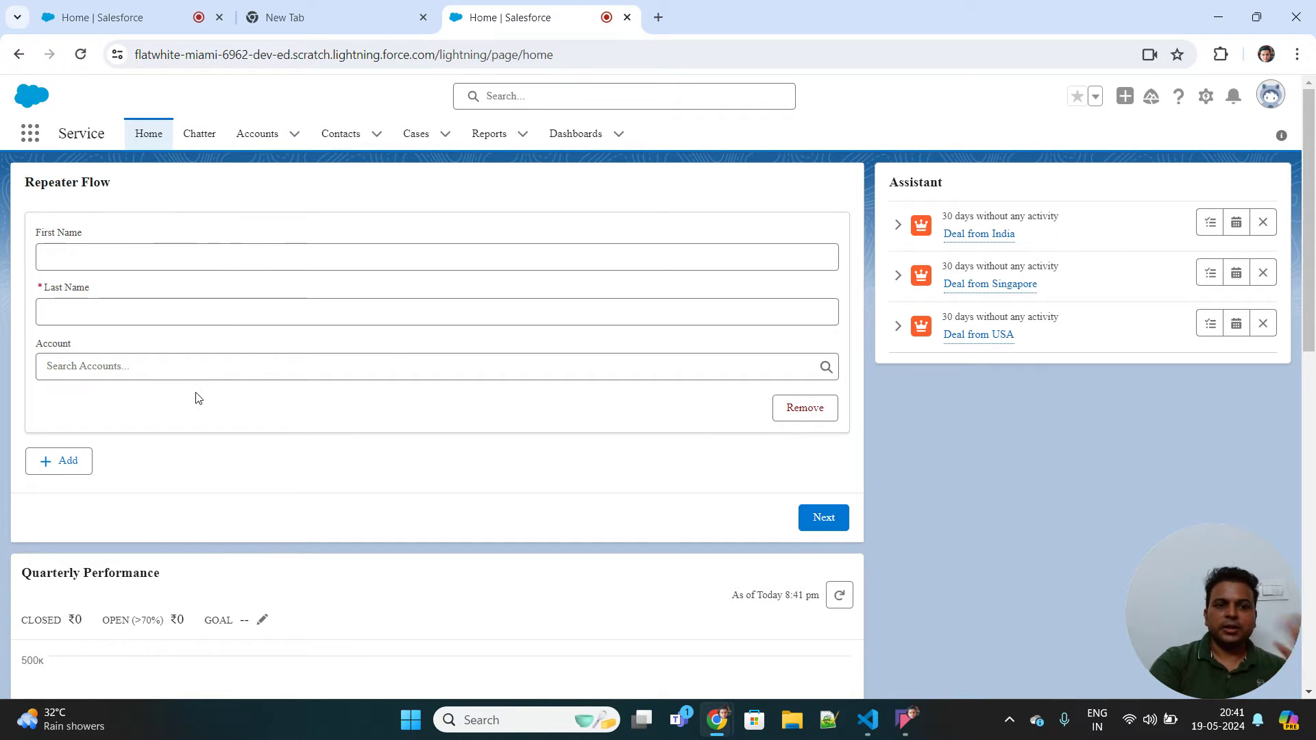
pyautogui.click(59, 464)
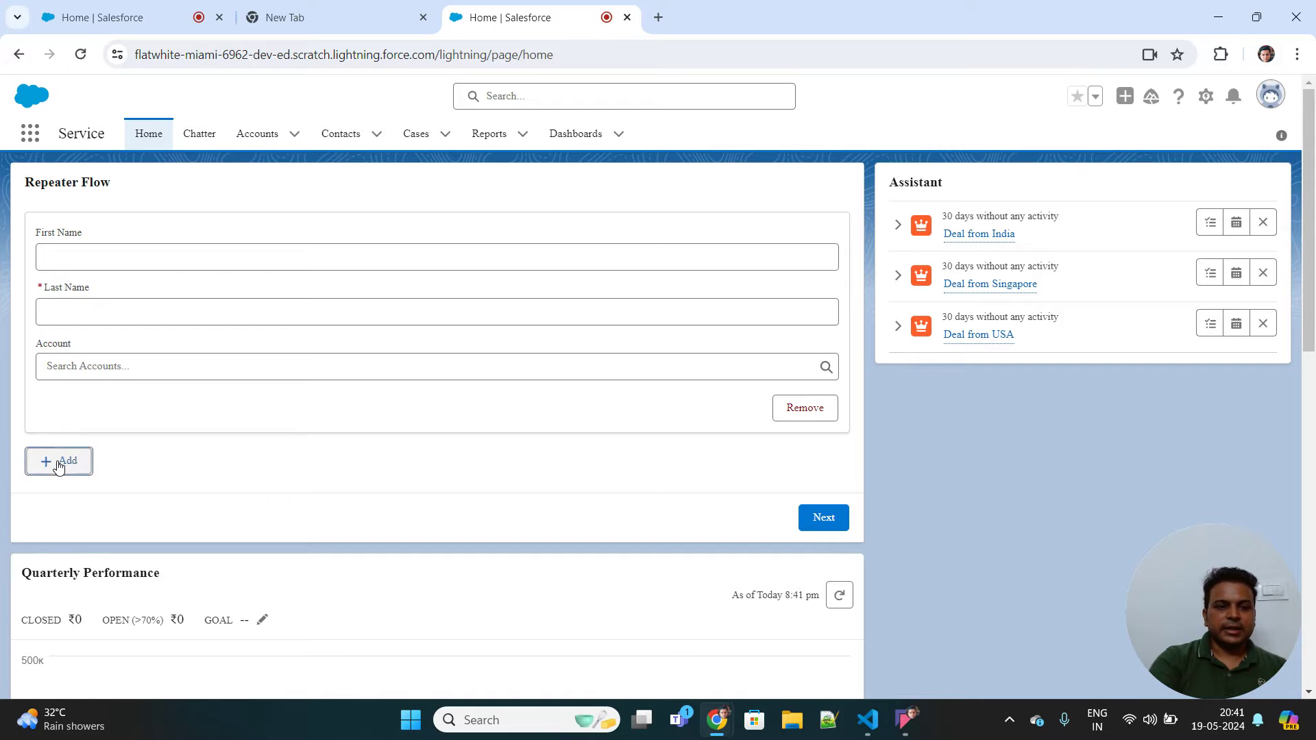
pyautogui.scroll(-2, 218, 486)
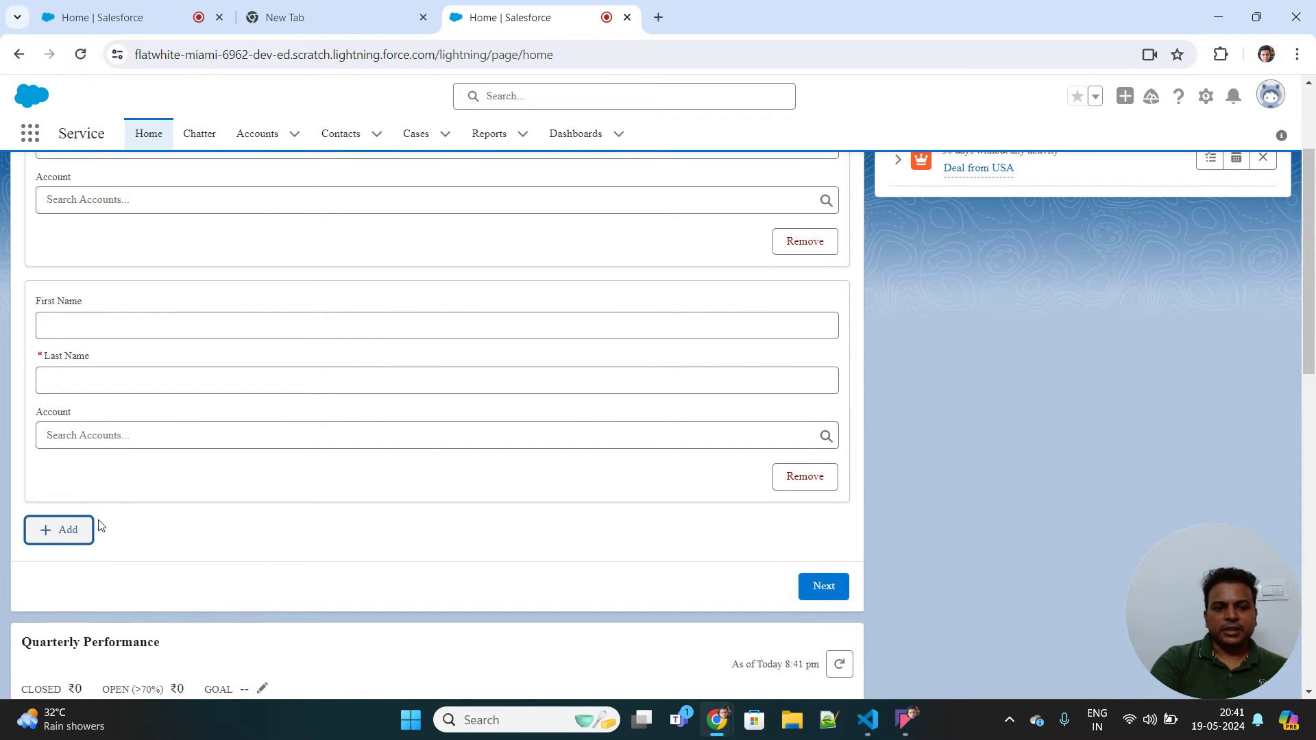
pyautogui.click(68, 529)
pyautogui.scroll(-3, 247, 531)
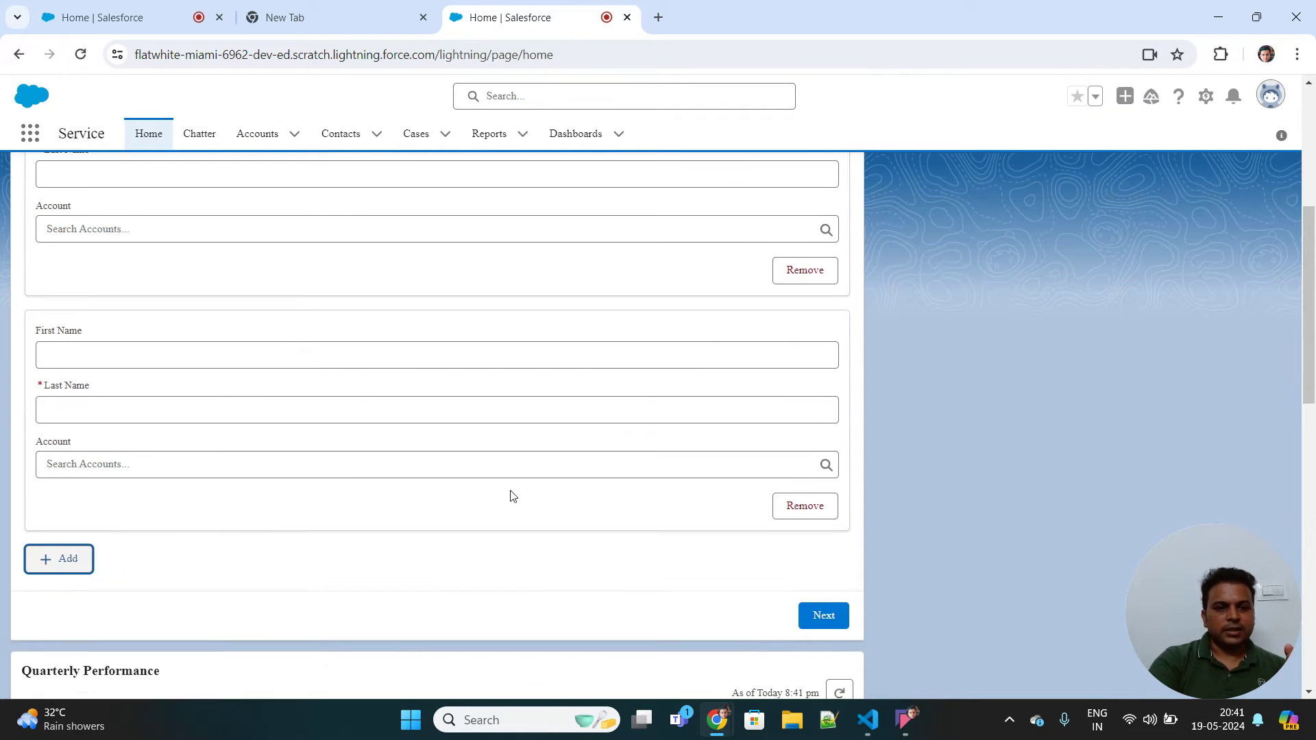
pyautogui.click(794, 508)
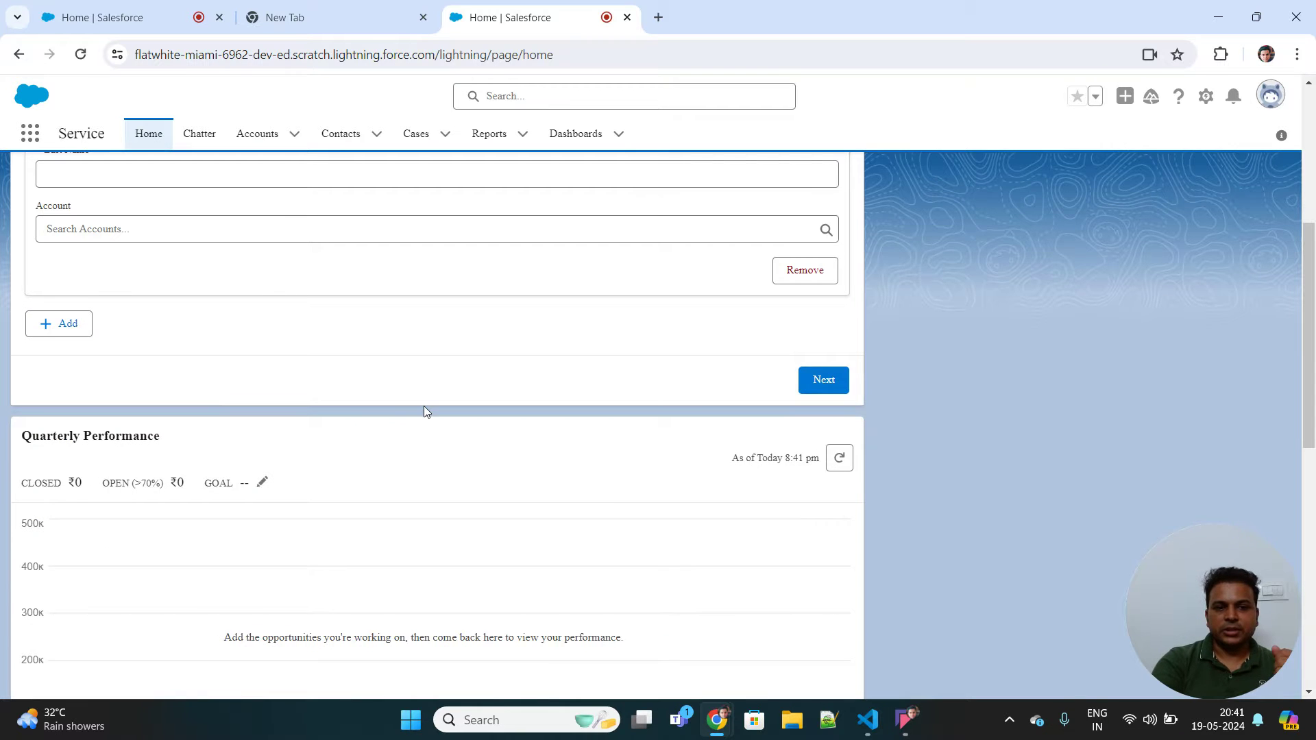
pyautogui.scroll(5, 423, 409)
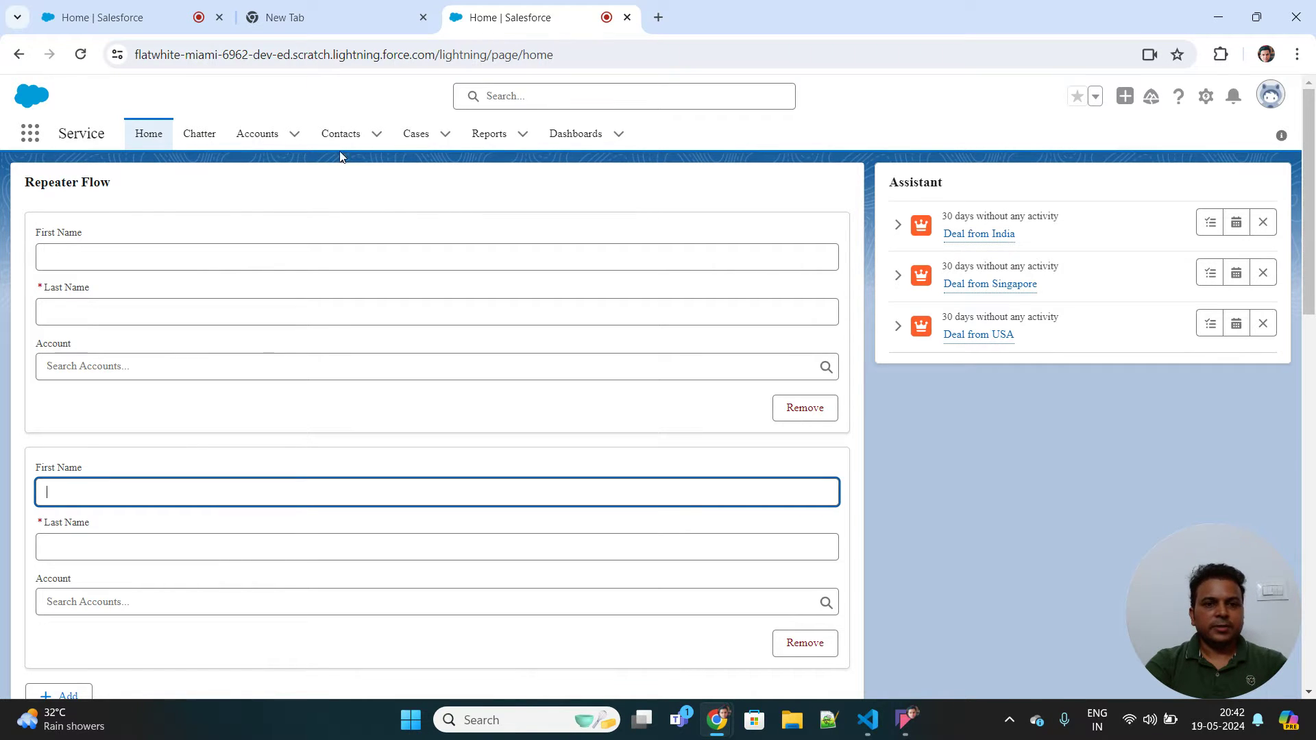
# Open Contacts in a new tab on the All list view, then return to the Repeater Flow.
pyautogui.middleClick(332, 135)
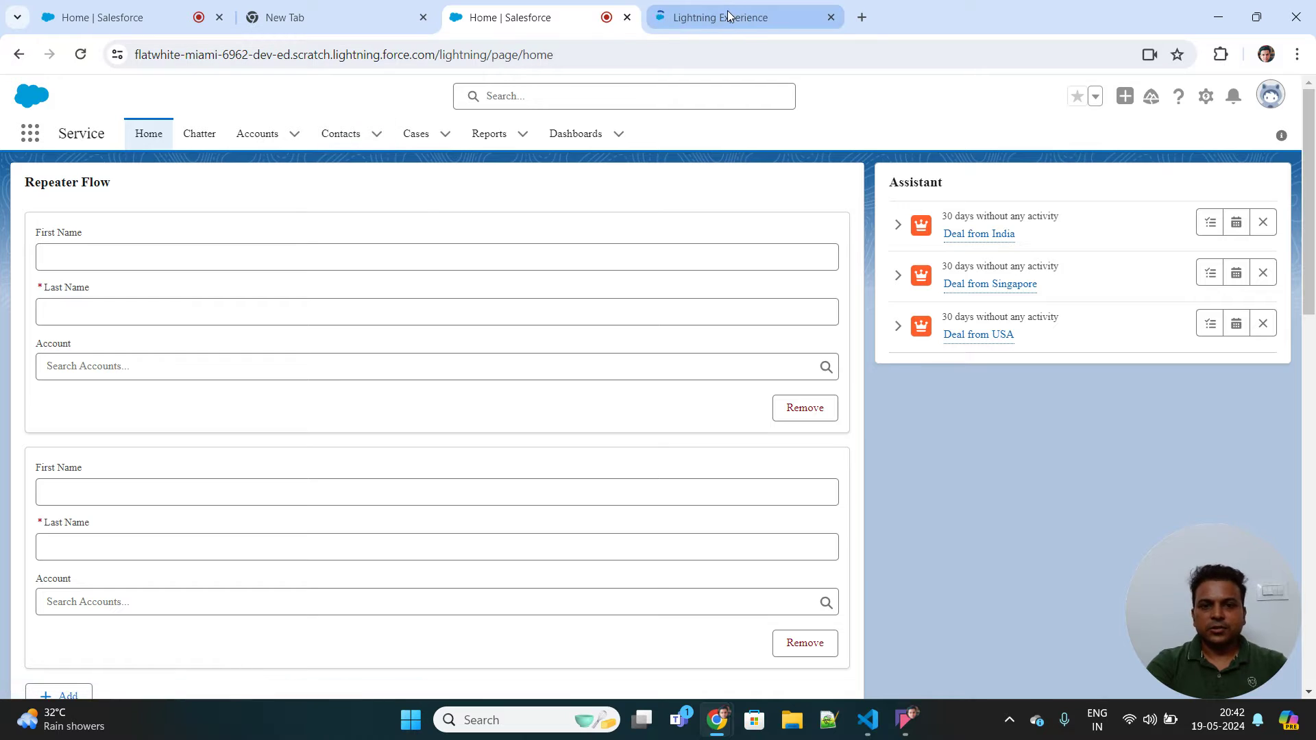
pyautogui.click(744, 21)
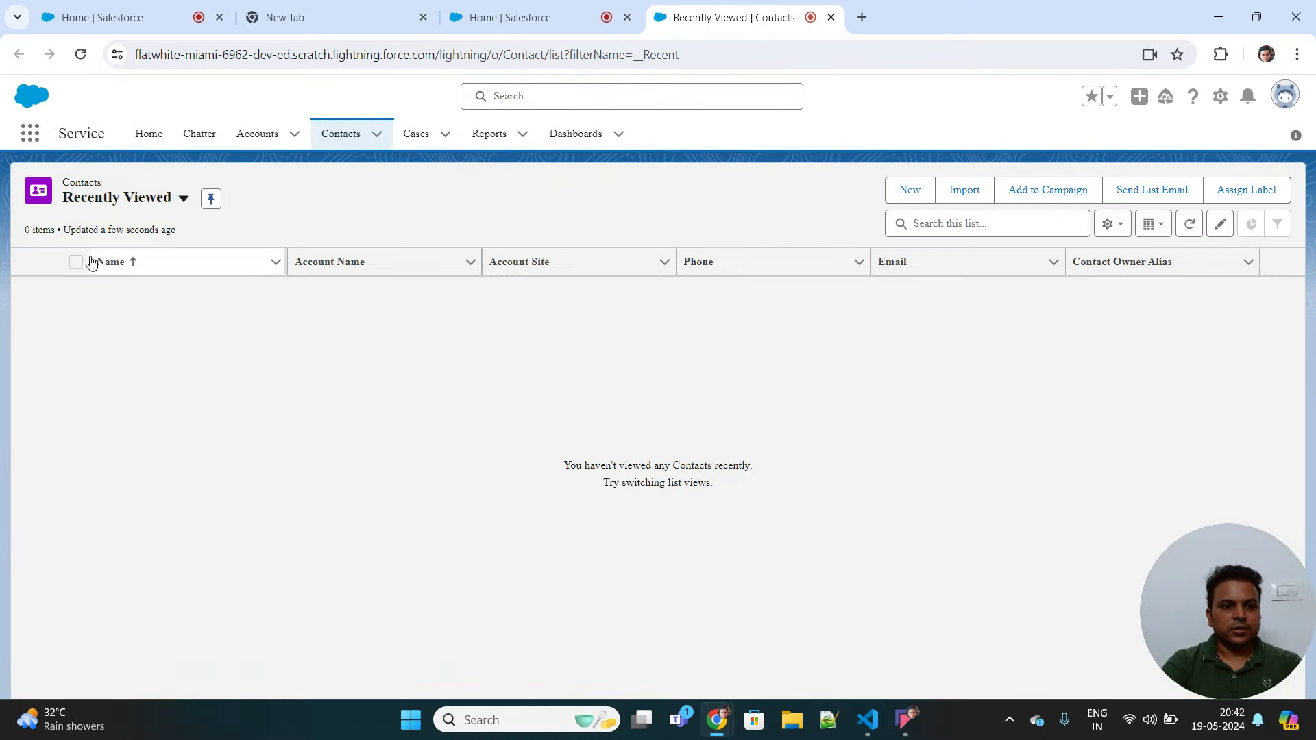
pyautogui.click(117, 200)
pyautogui.click(122, 259)
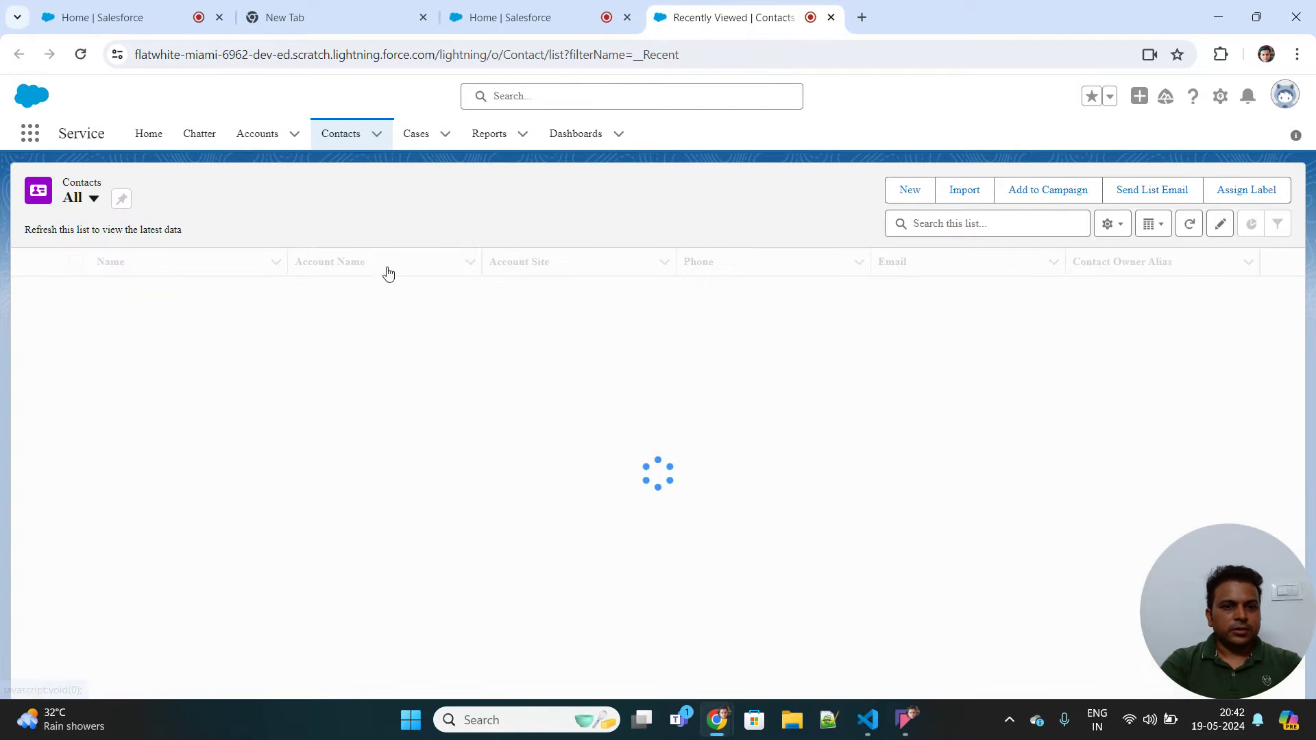
pyautogui.click(516, 28)
pyautogui.click(128, 248)
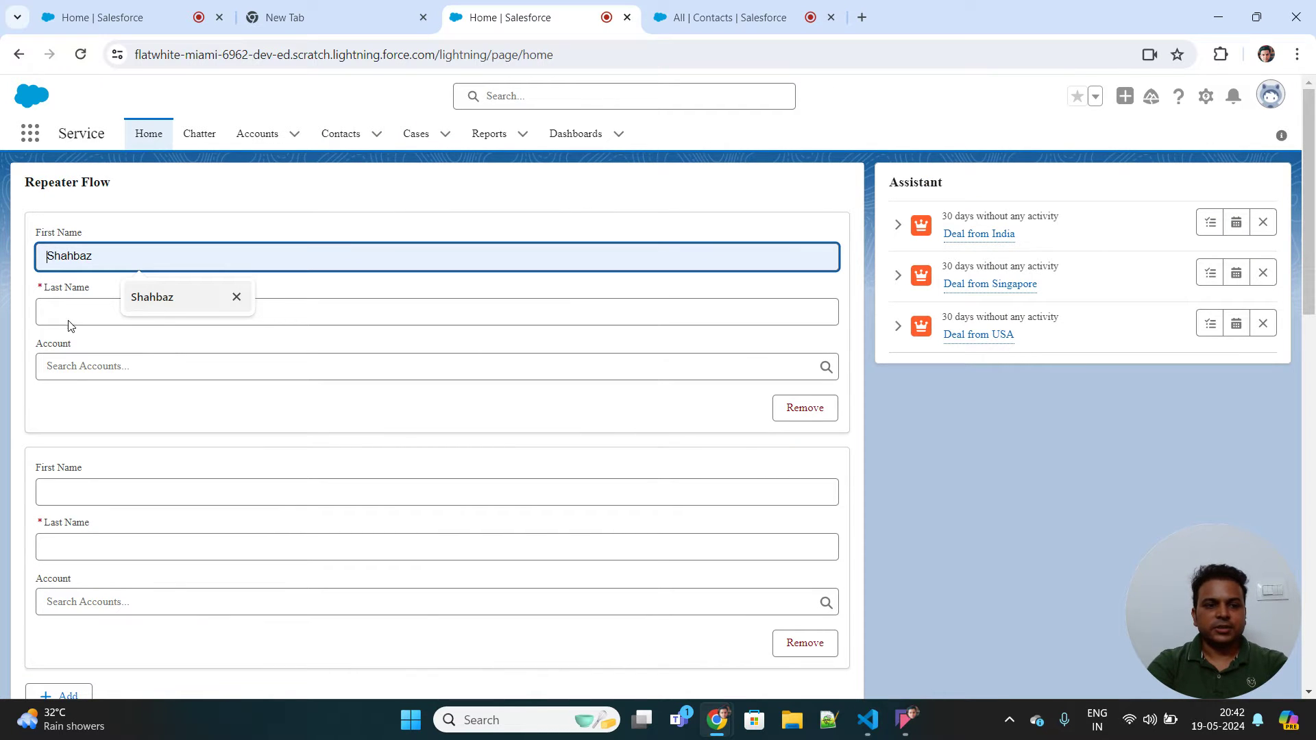
# Fill the first contact's first and last name from suggestions and link it to Mobile- Singapore.
pyautogui.click(150, 309)
pyautogui.click(123, 314)
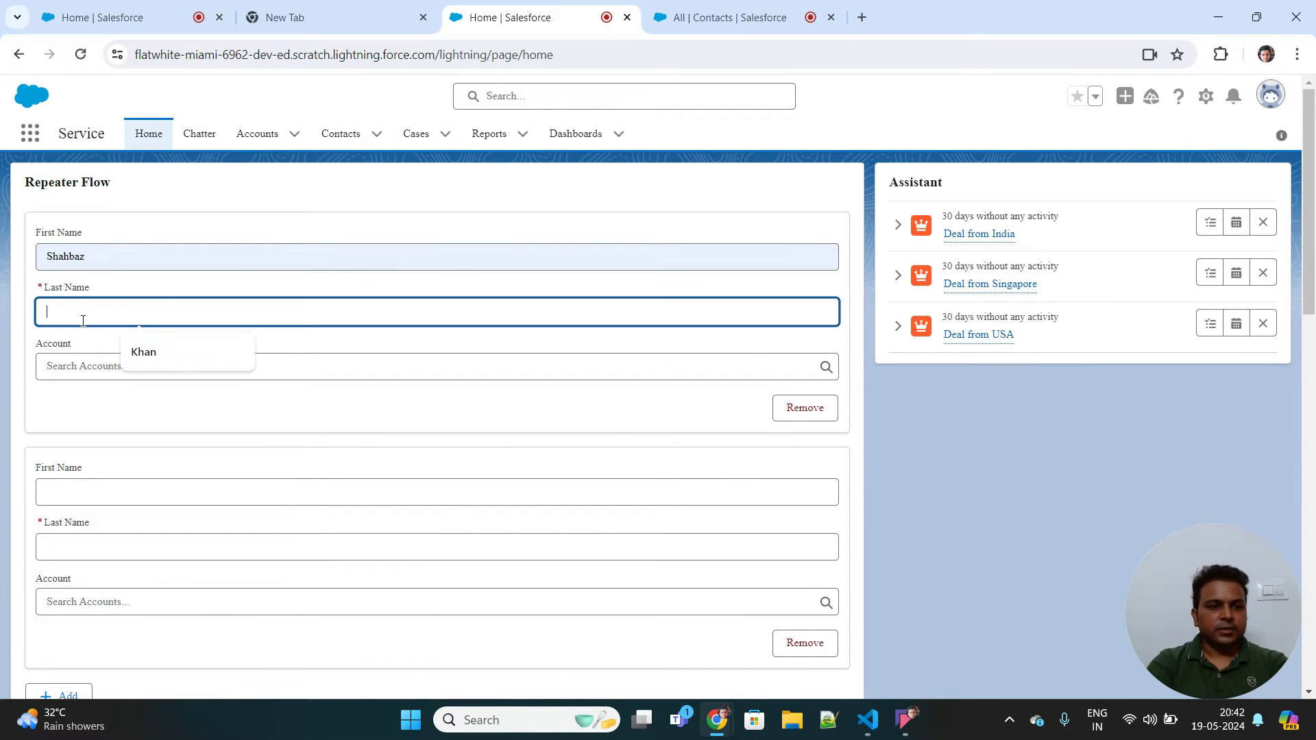
pyautogui.click(158, 353)
pyautogui.click(151, 360)
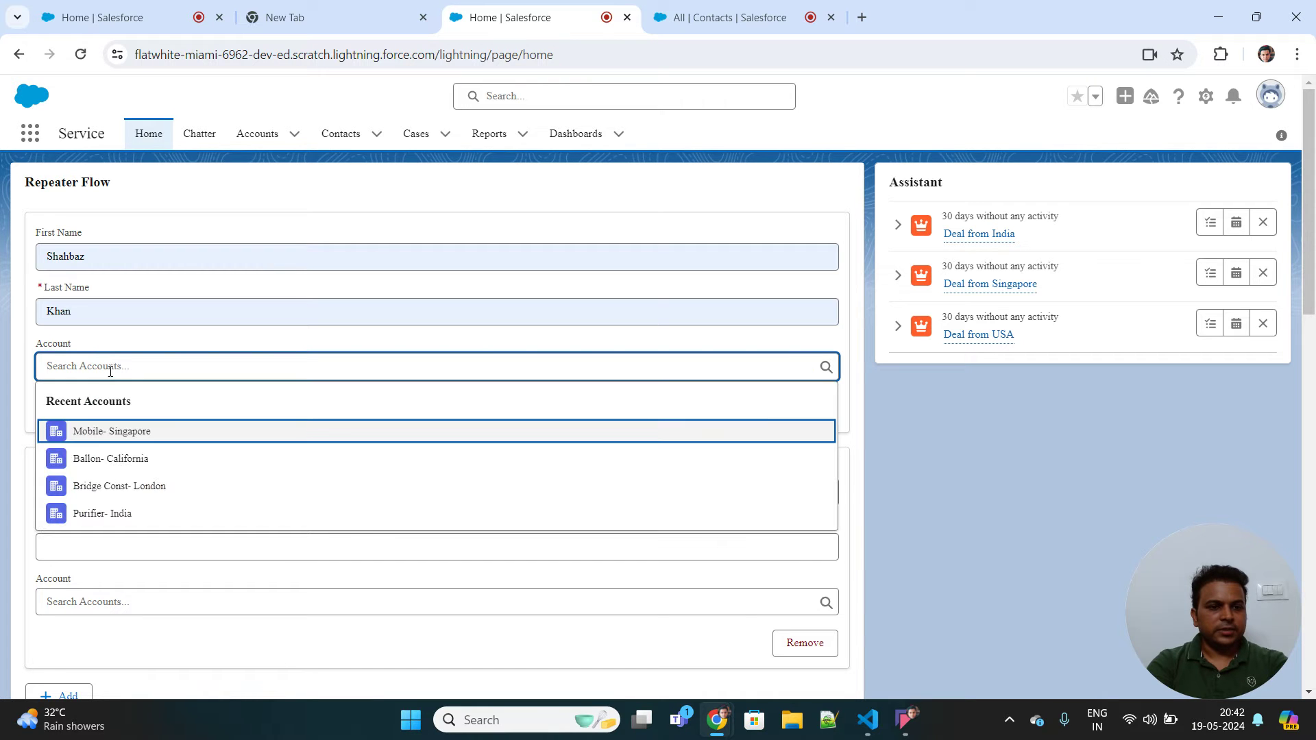
pyautogui.click(132, 432)
# Enter the second contact as SFDC Salesforce linked to Ballon- California and submit both.
pyautogui.scroll(-2, 170, 487)
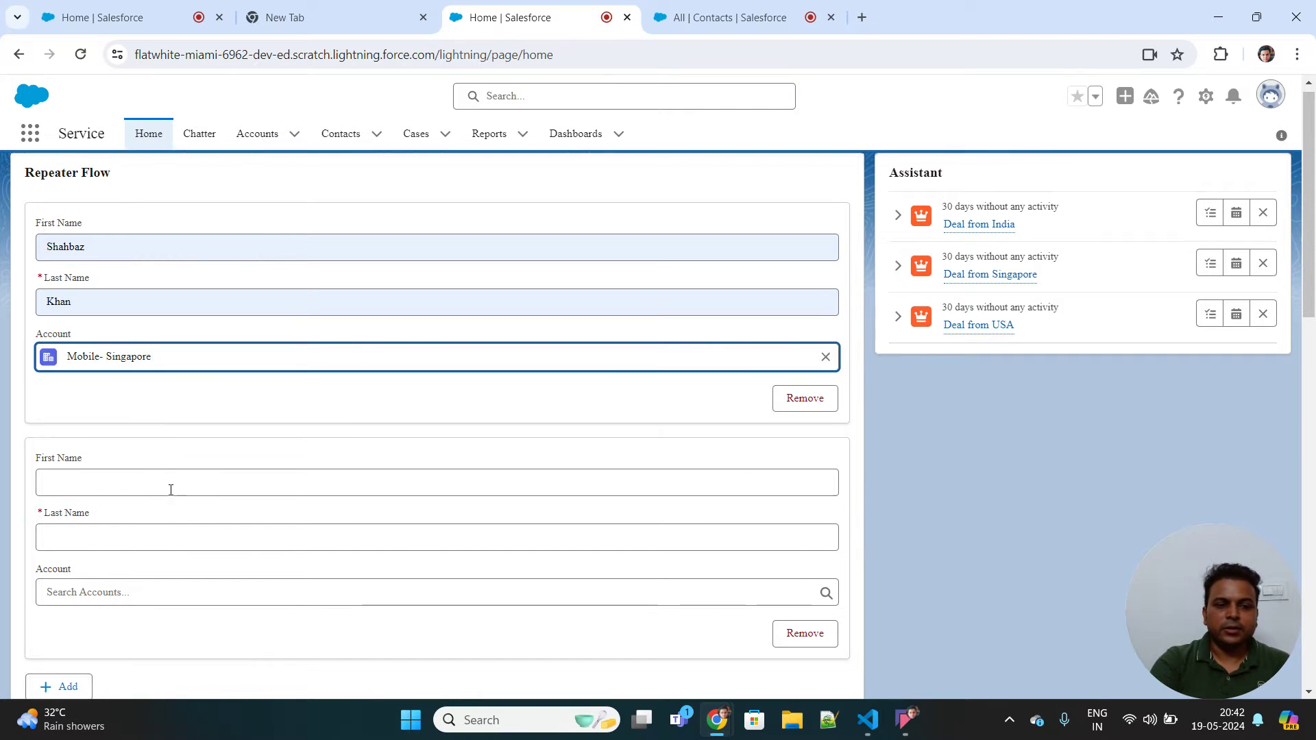
pyautogui.click(105, 402)
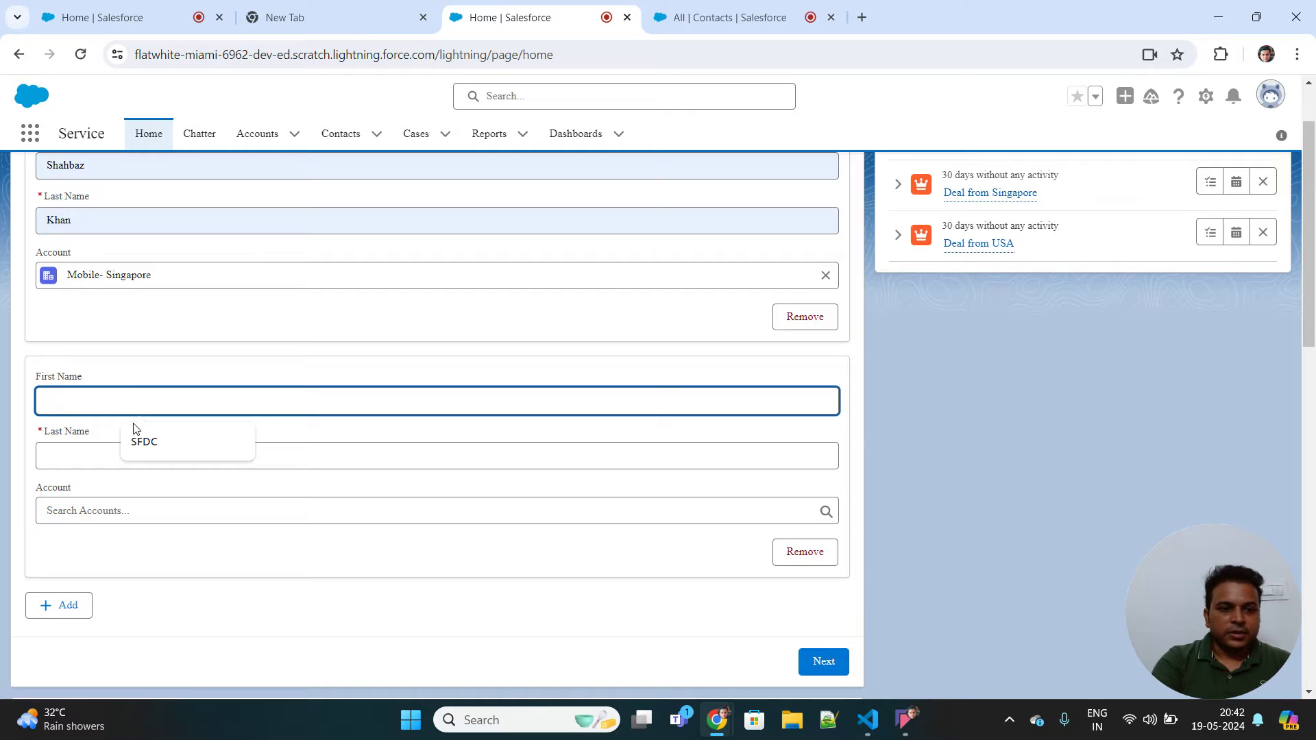
pyautogui.click(145, 442)
pyautogui.click(94, 460)
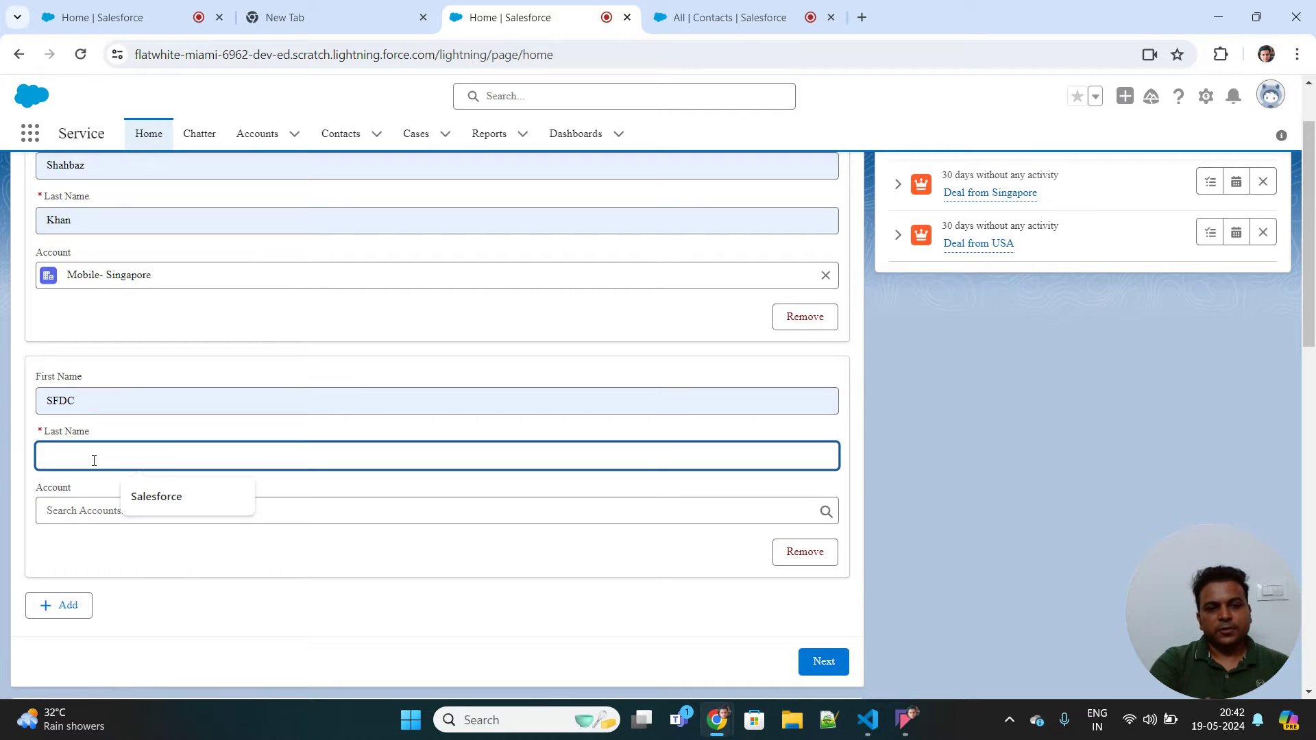
pyautogui.click(174, 505)
pyautogui.click(111, 511)
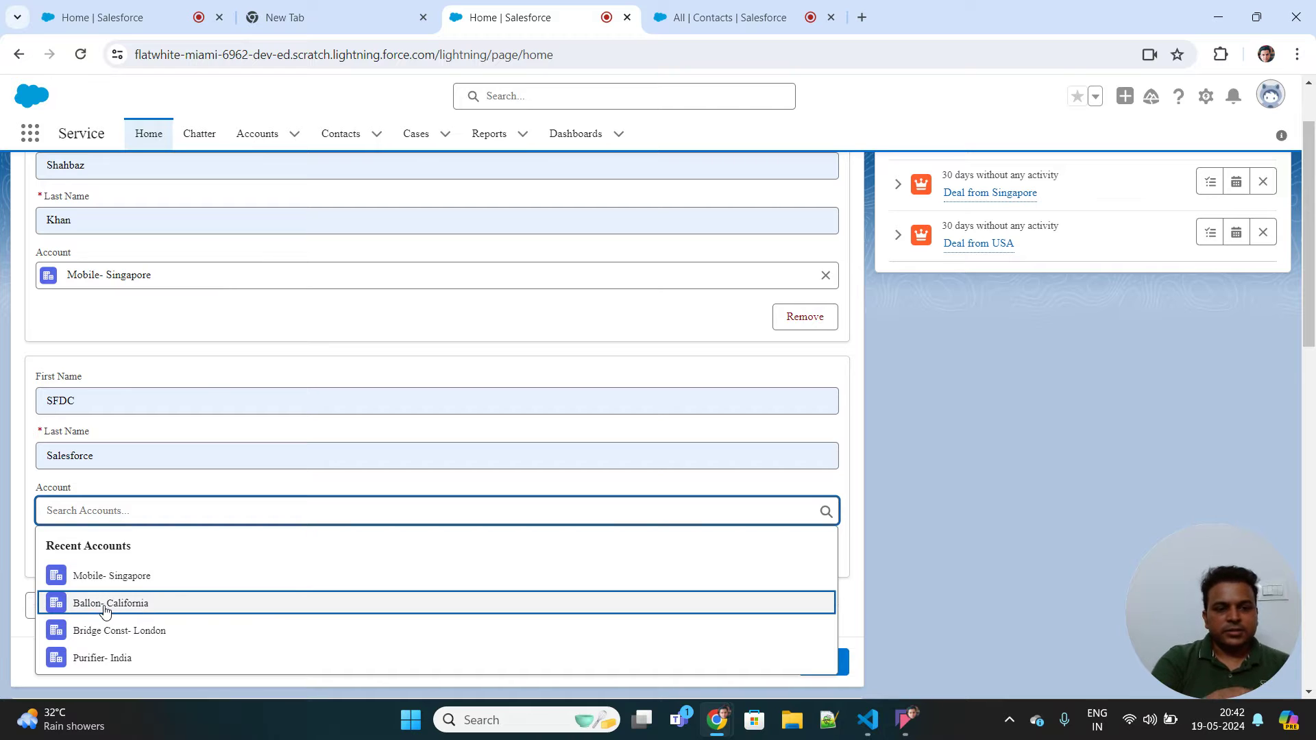
pyautogui.click(107, 609)
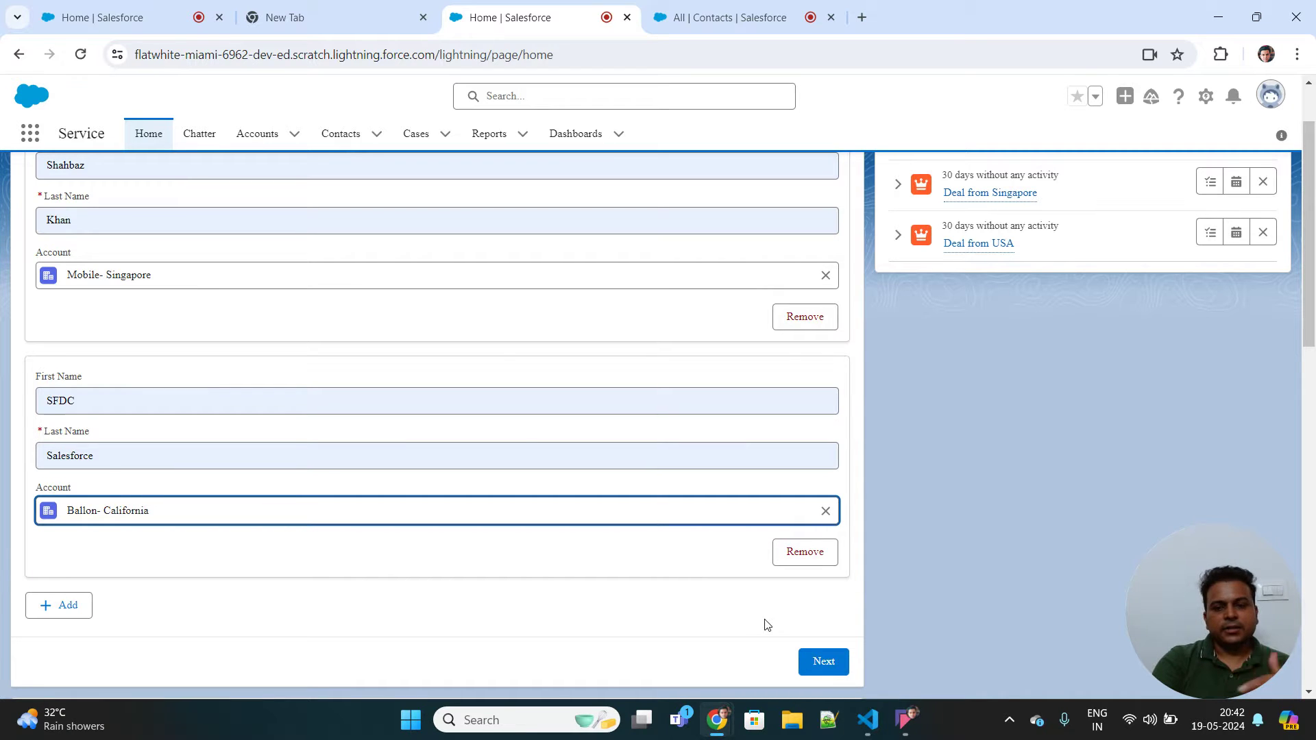
pyautogui.click(823, 661)
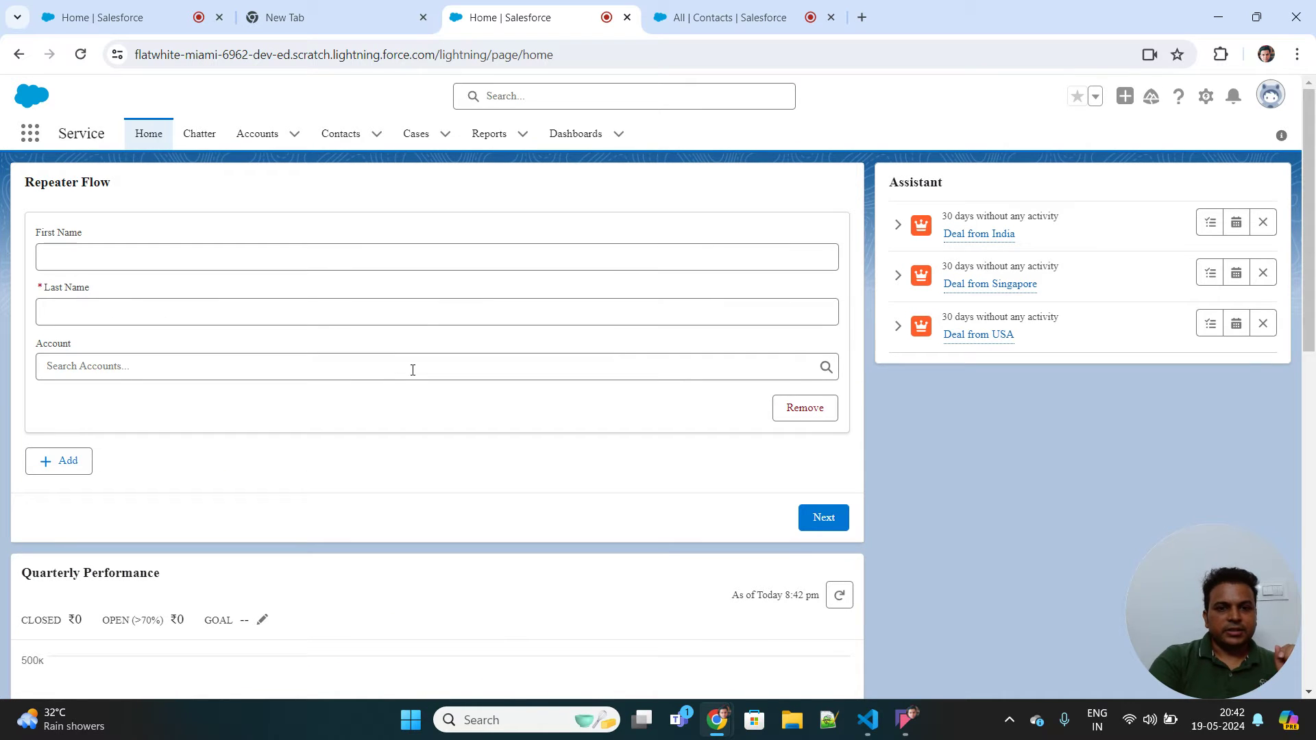
# Refresh the All Contacts list to see both new contacts, then return to the Repeater Flow.
pyautogui.click(708, 19)
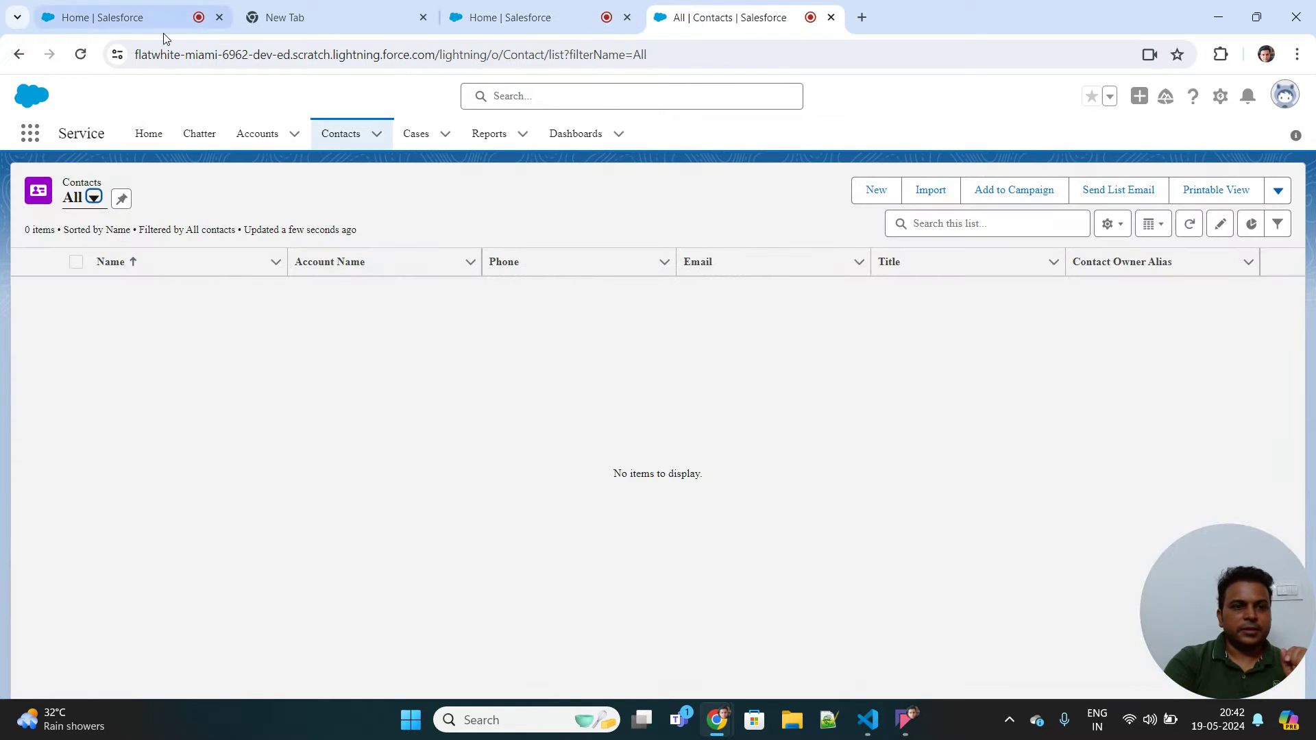
pyautogui.click(80, 54)
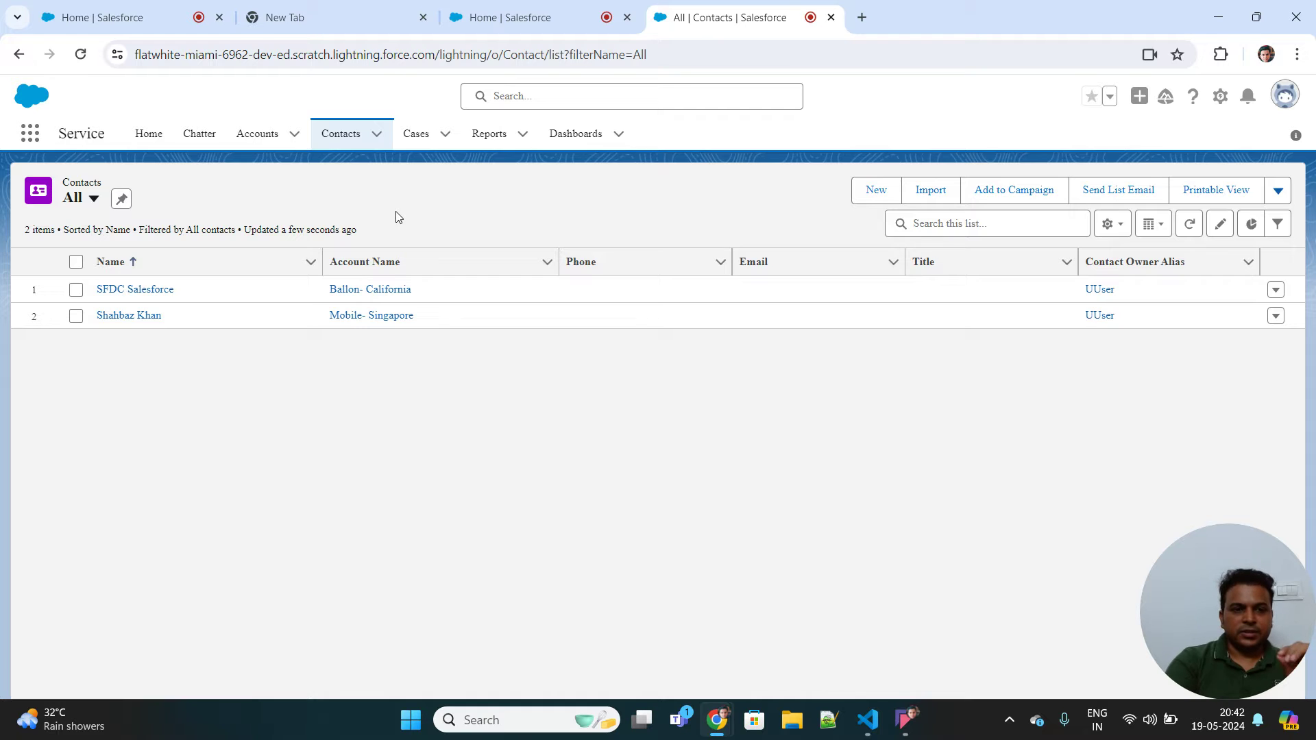
pyautogui.click(521, 31)
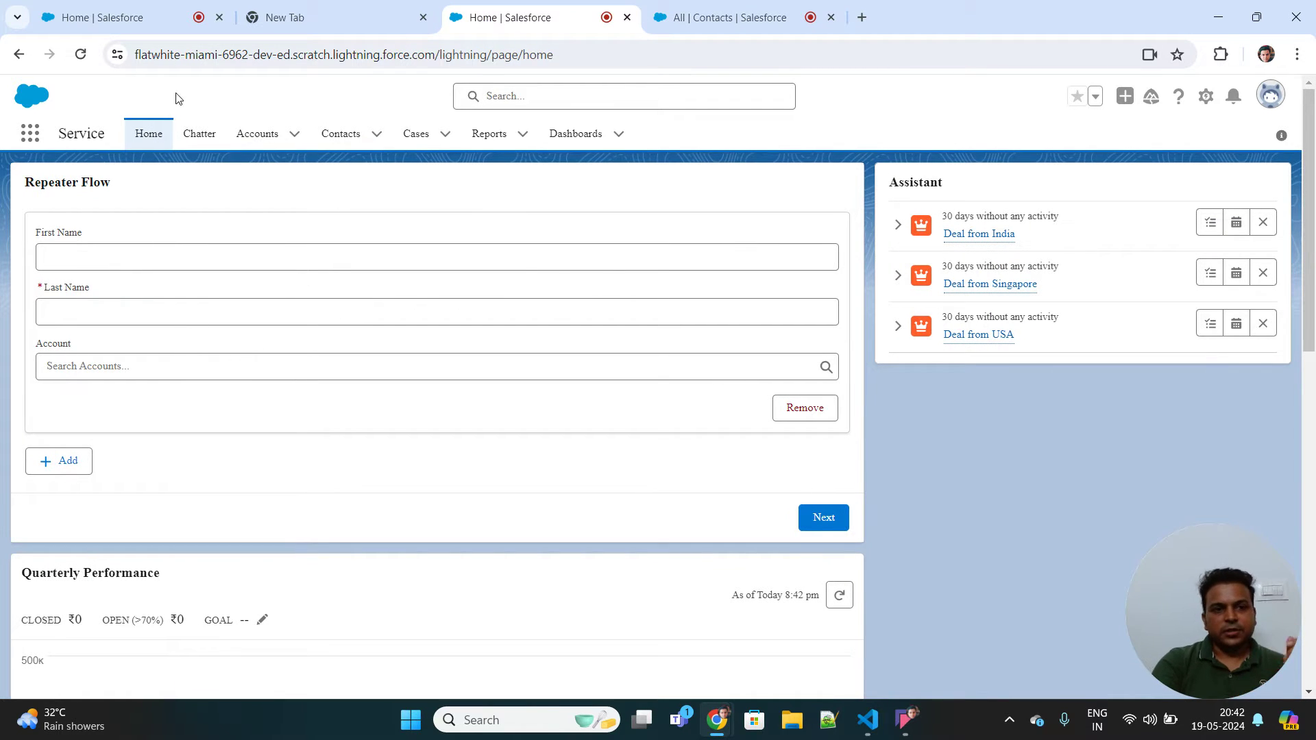
# In Setup, find 'Flows' via Quick Find, open the Flows page and start a New Flow.
pyautogui.click(118, 27)
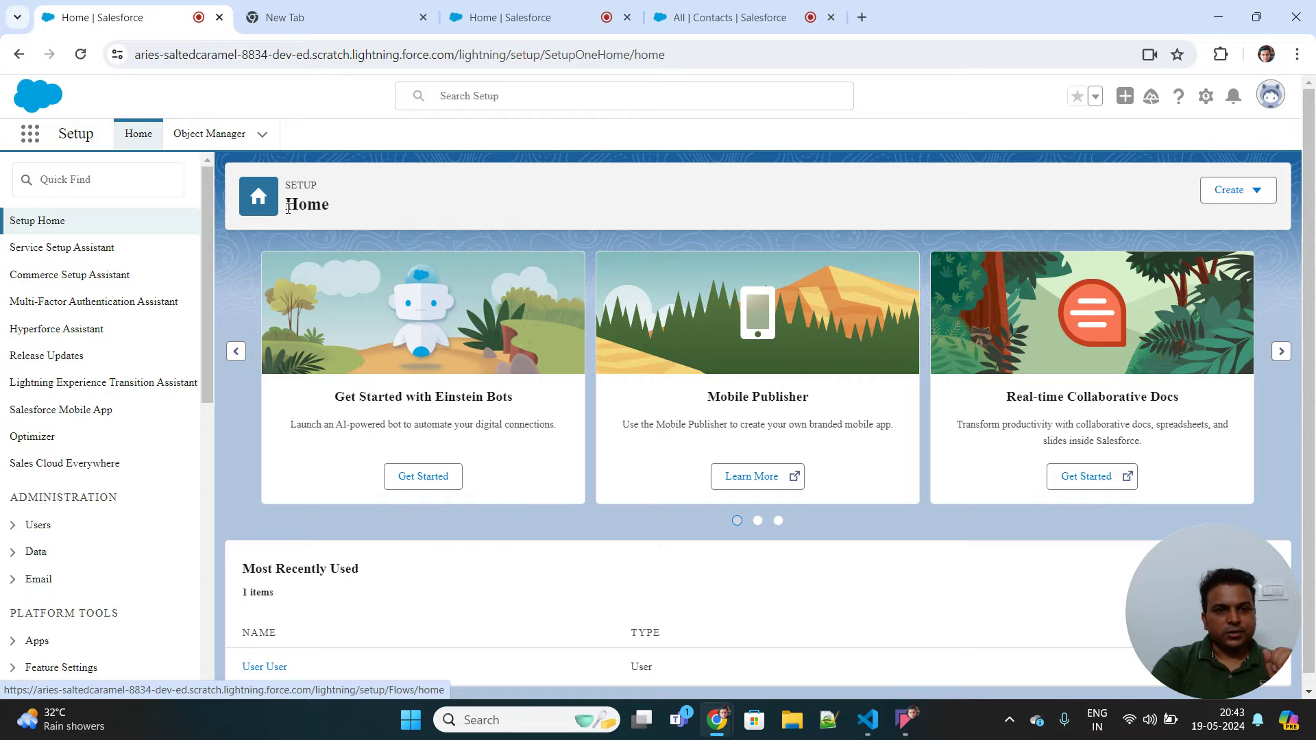
pyautogui.click(122, 177)
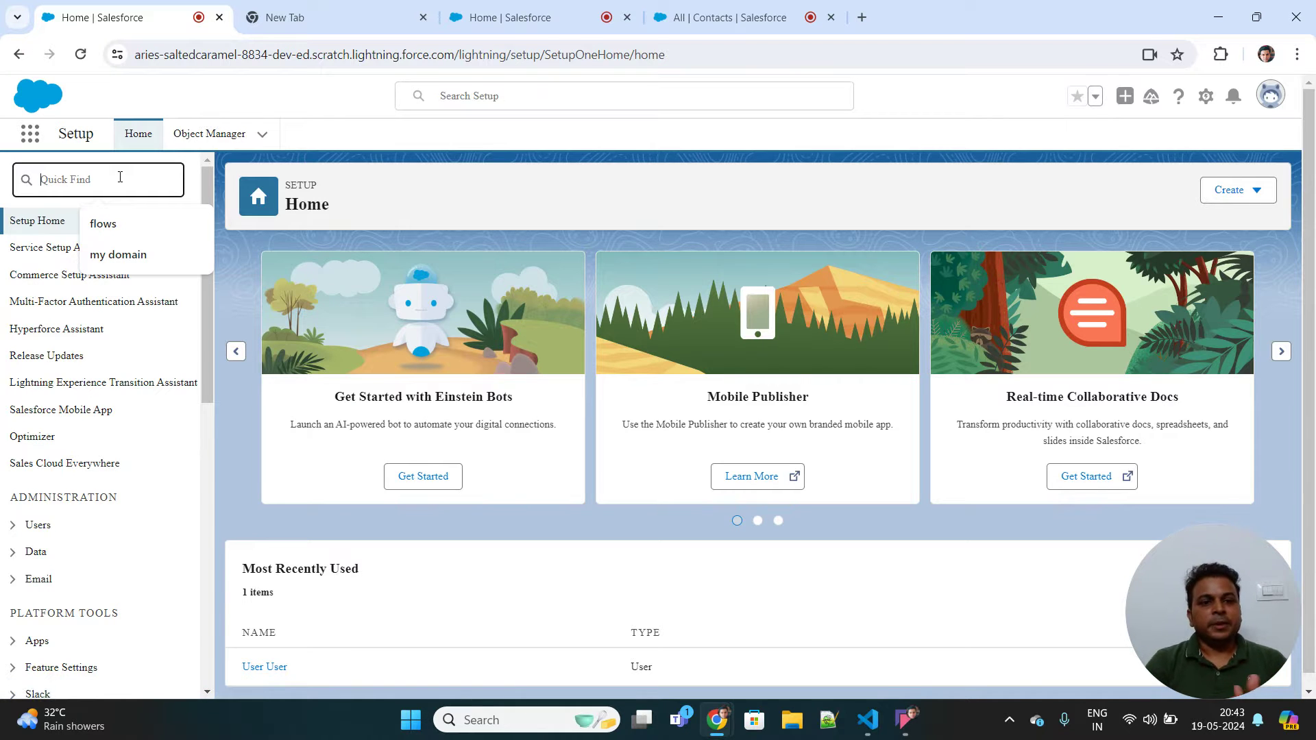
pyautogui.write('Flows')
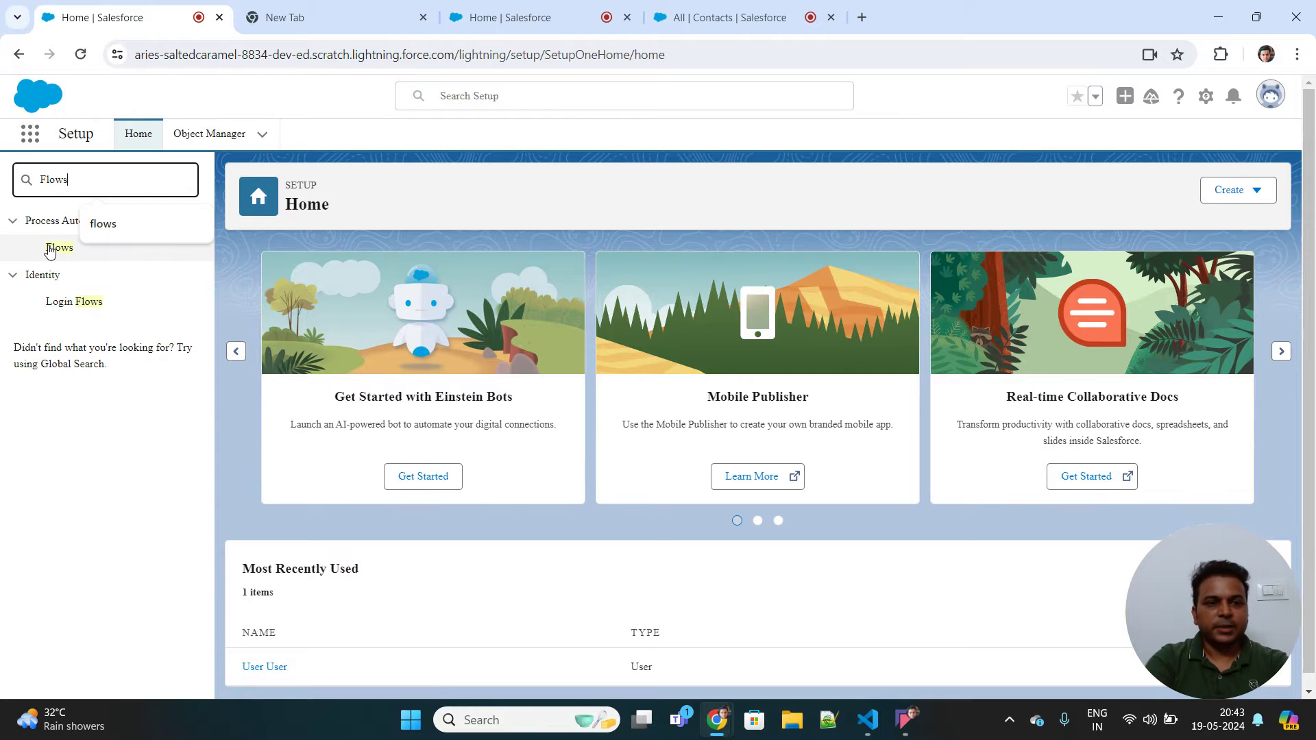
pyautogui.click(49, 249)
pyautogui.click(1233, 195)
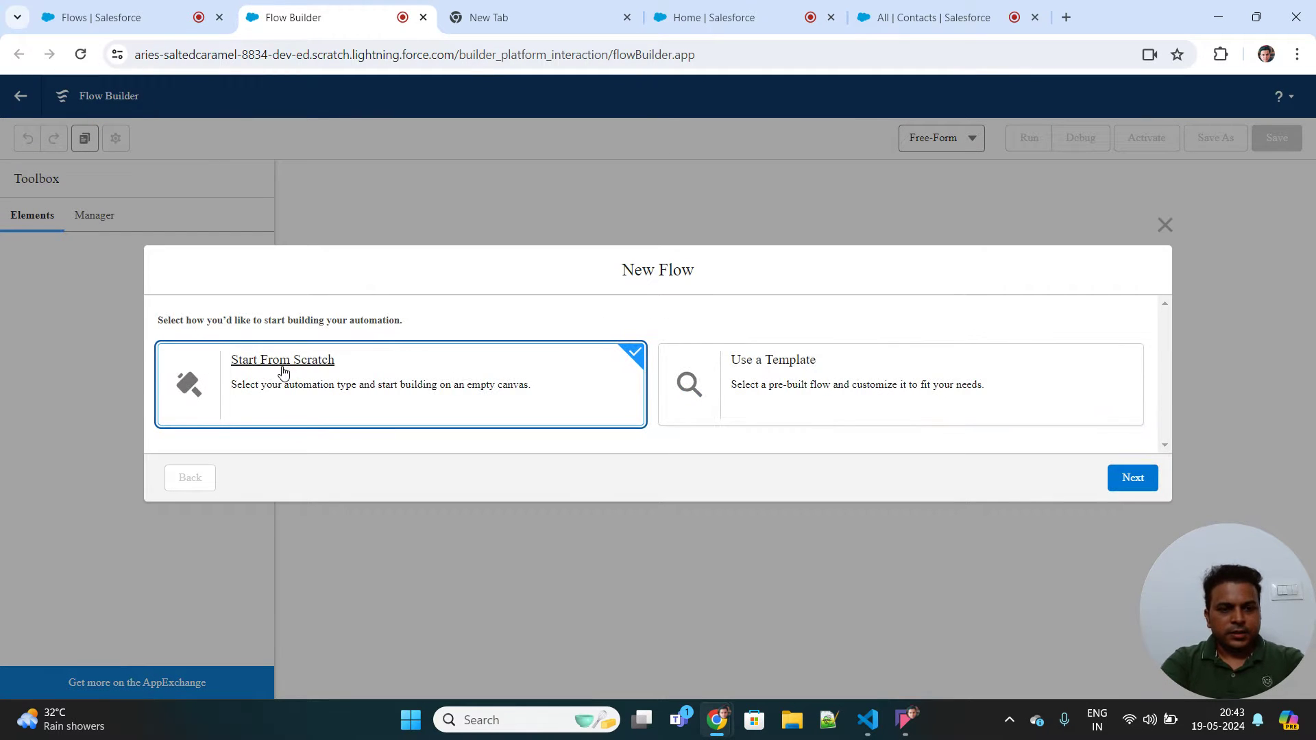
# Create a blank Screen Flow from scratch and insert a Screen element after Start.
pyautogui.click(1131, 479)
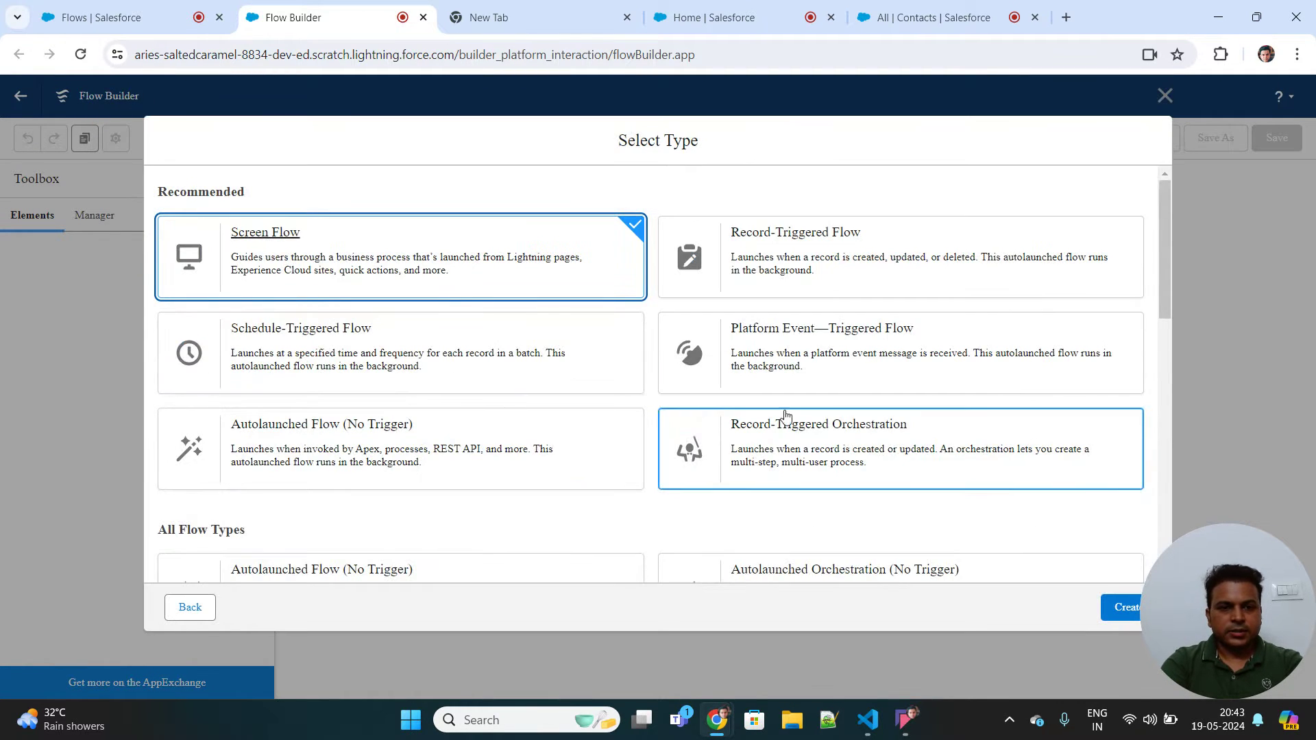
pyautogui.click(1122, 608)
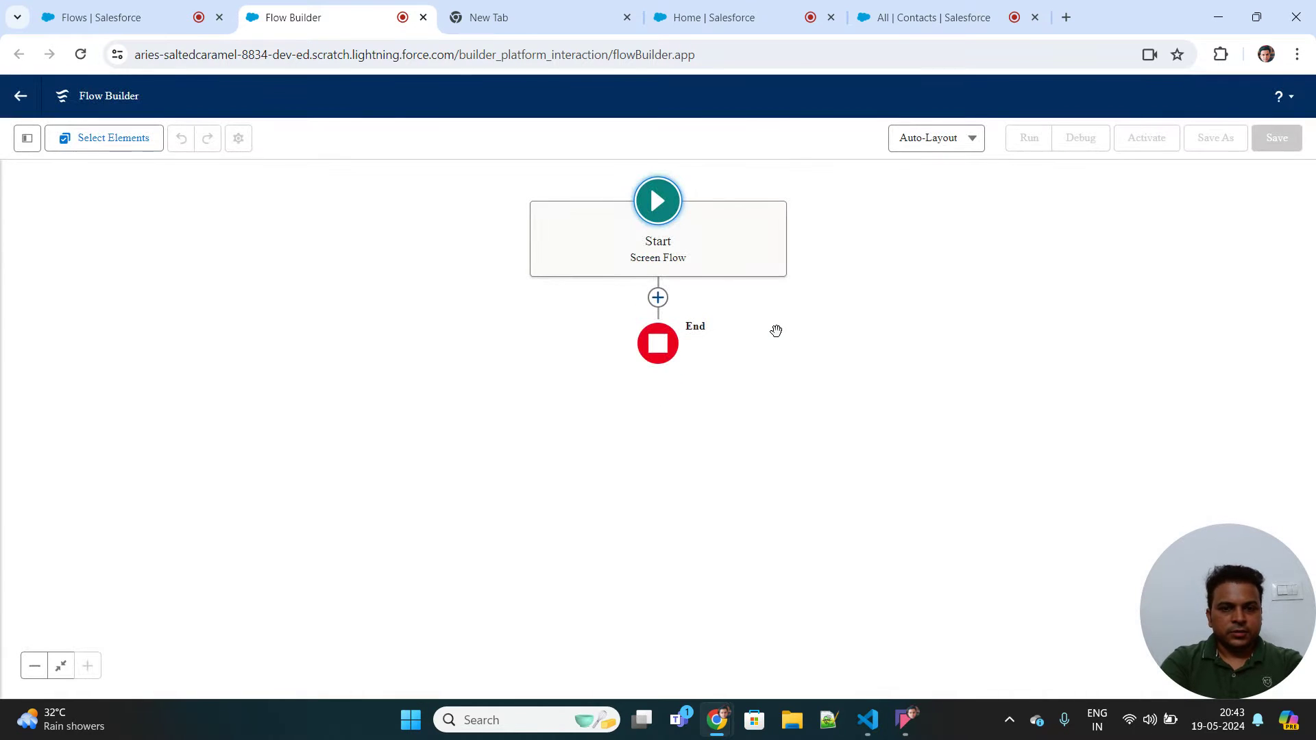
pyautogui.click(658, 299)
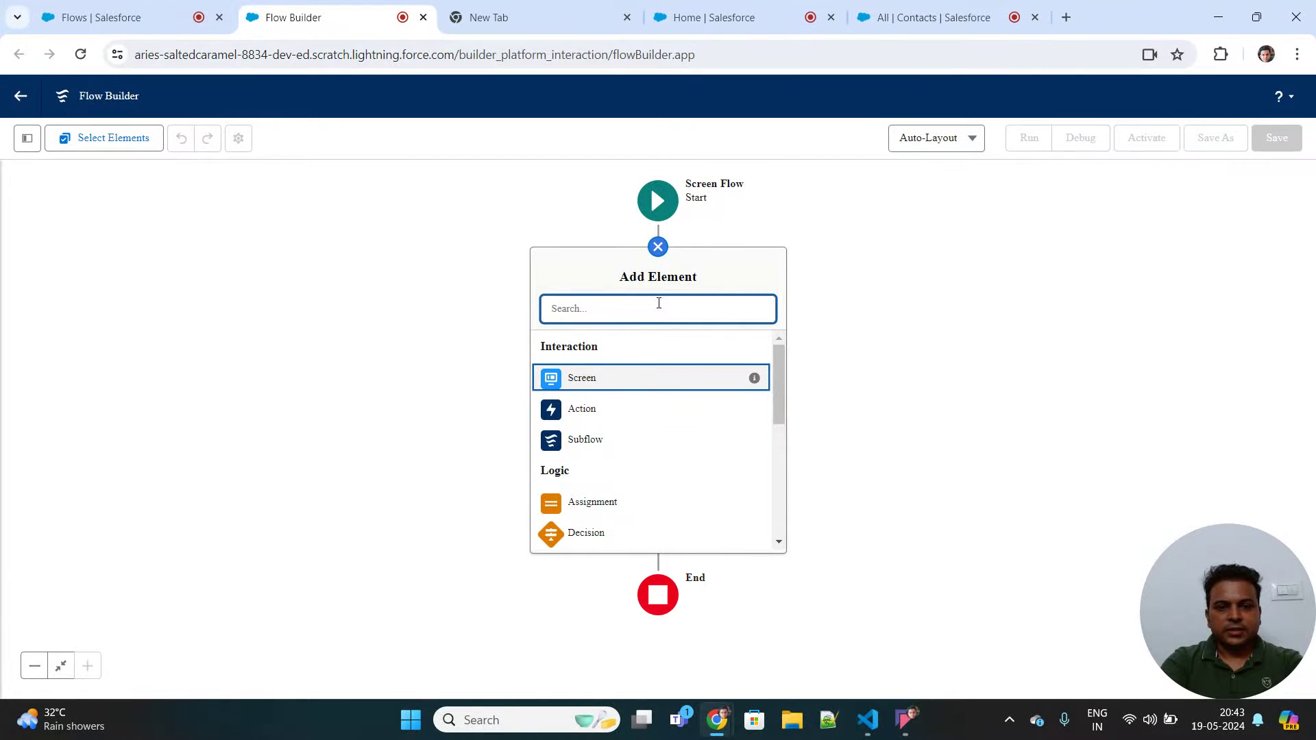
pyautogui.click(575, 382)
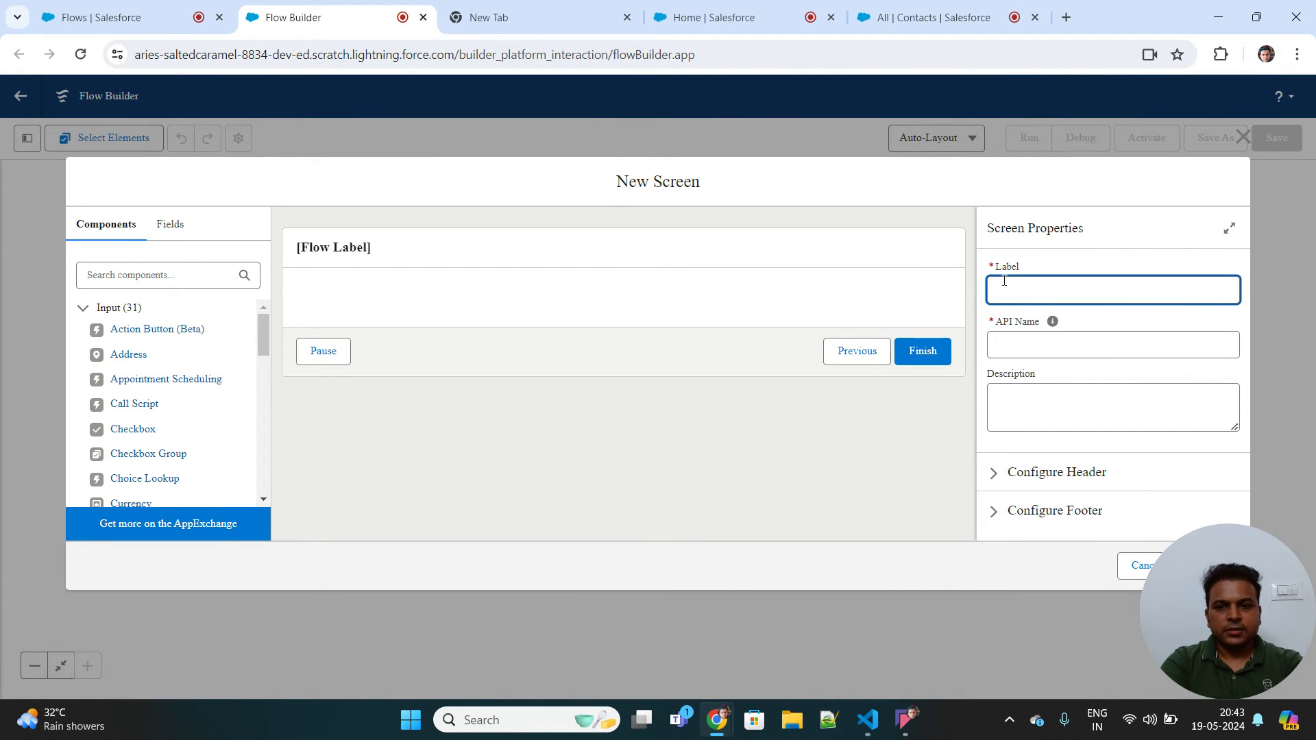
# Label the screen 'Contac(s) Detail Screen' with API name Contac_s_Detail_Screen.
pyautogui.write('Contac')
pyautogui.write('t(s)')
pyautogui.write(' Deta')
pyautogui.write('il Screen')
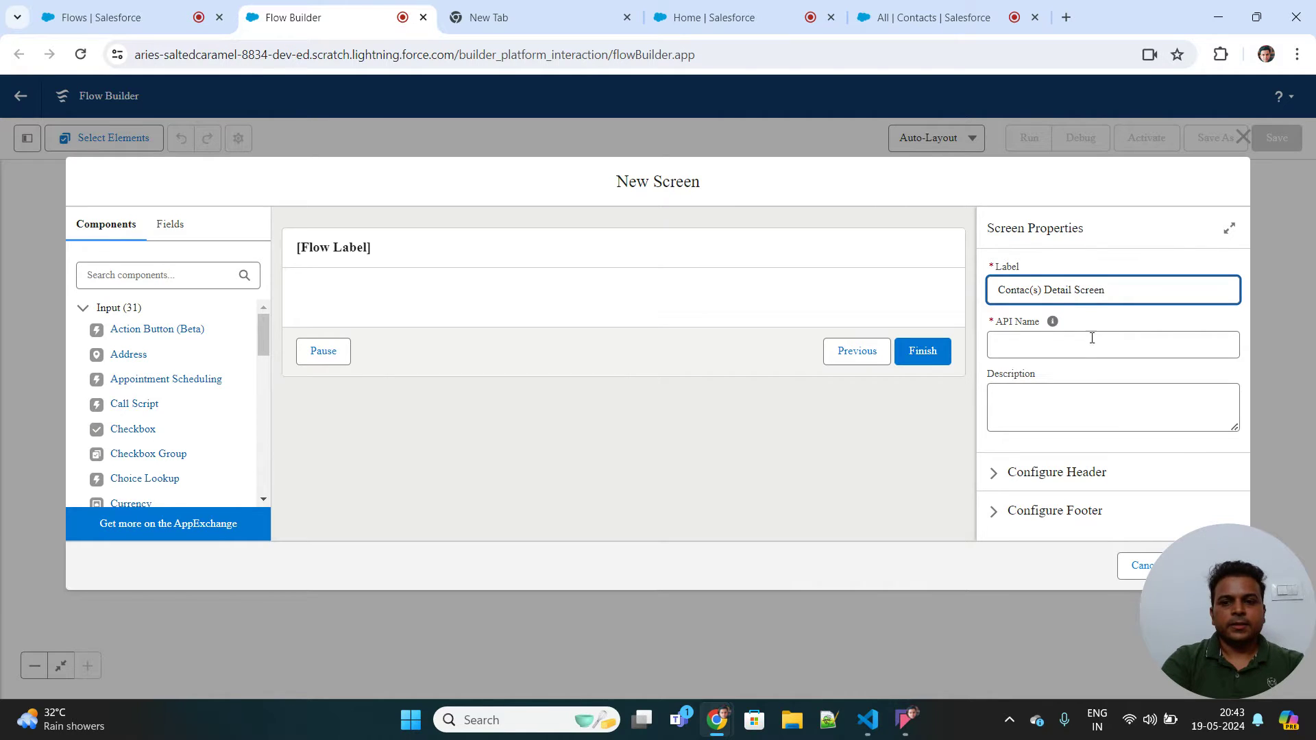
pyautogui.click(1093, 343)
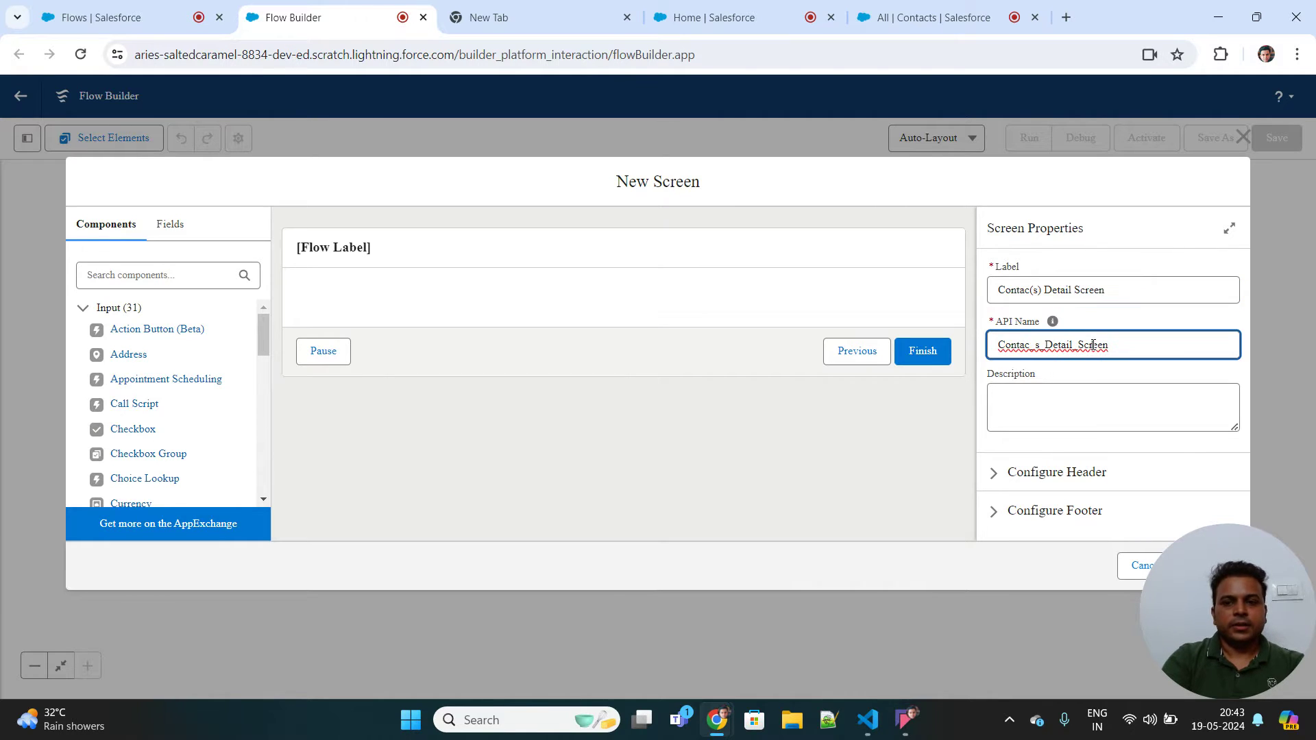
# Place a Repeater component on the screen with API name RepeaterComponent.
pyautogui.click(120, 278)
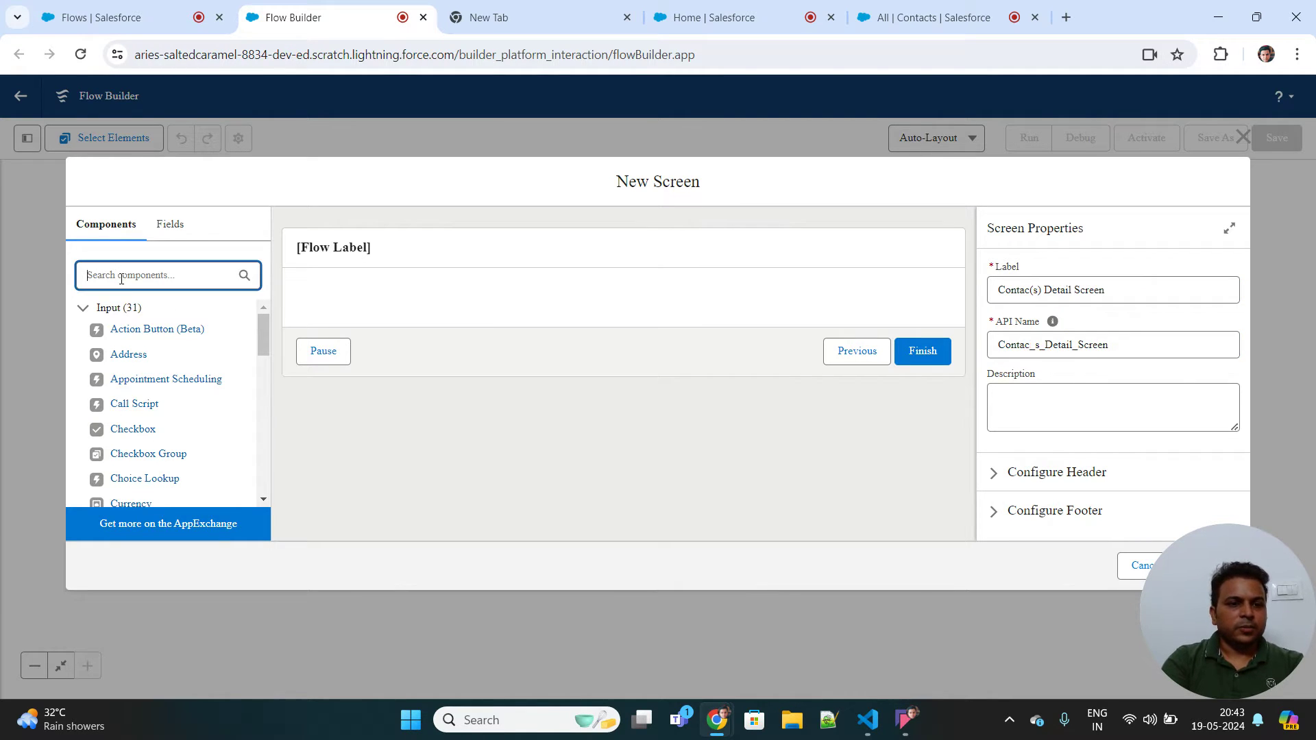
pyautogui.write('Repe')
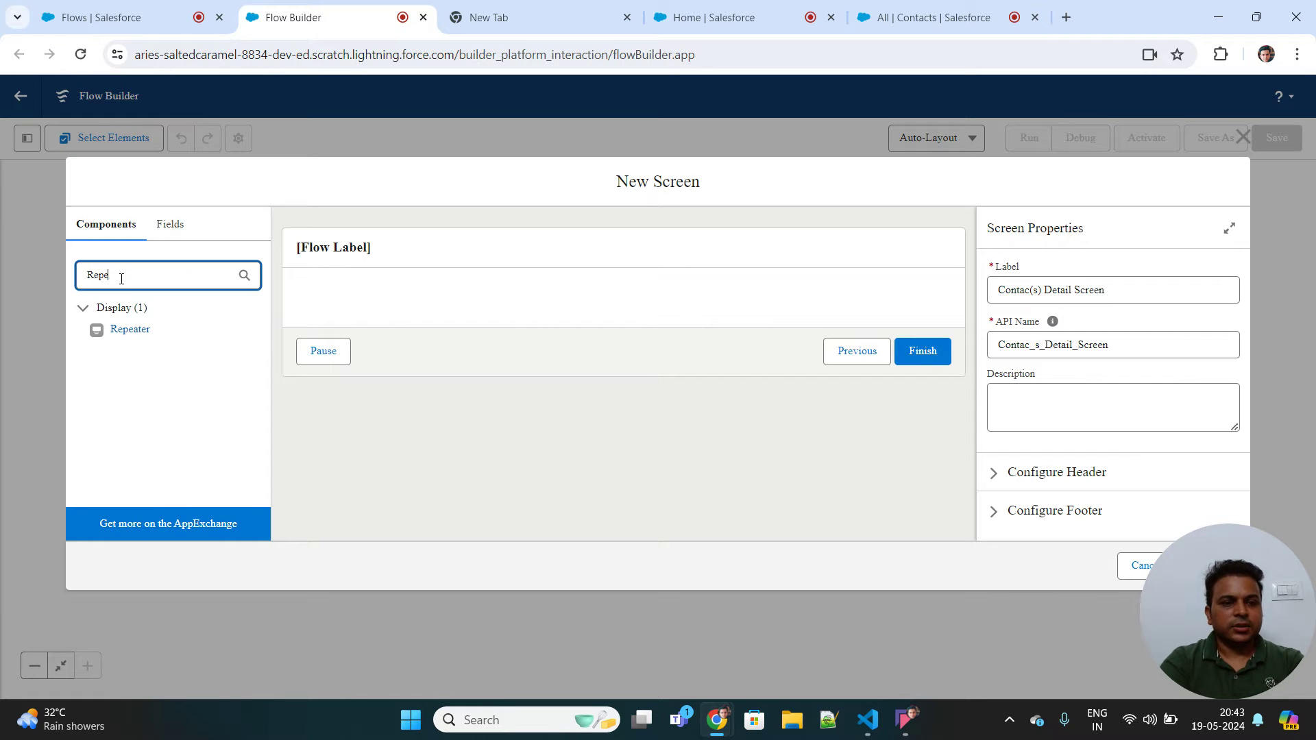
pyautogui.moveTo(122, 332); pyautogui.dragTo(410, 309)
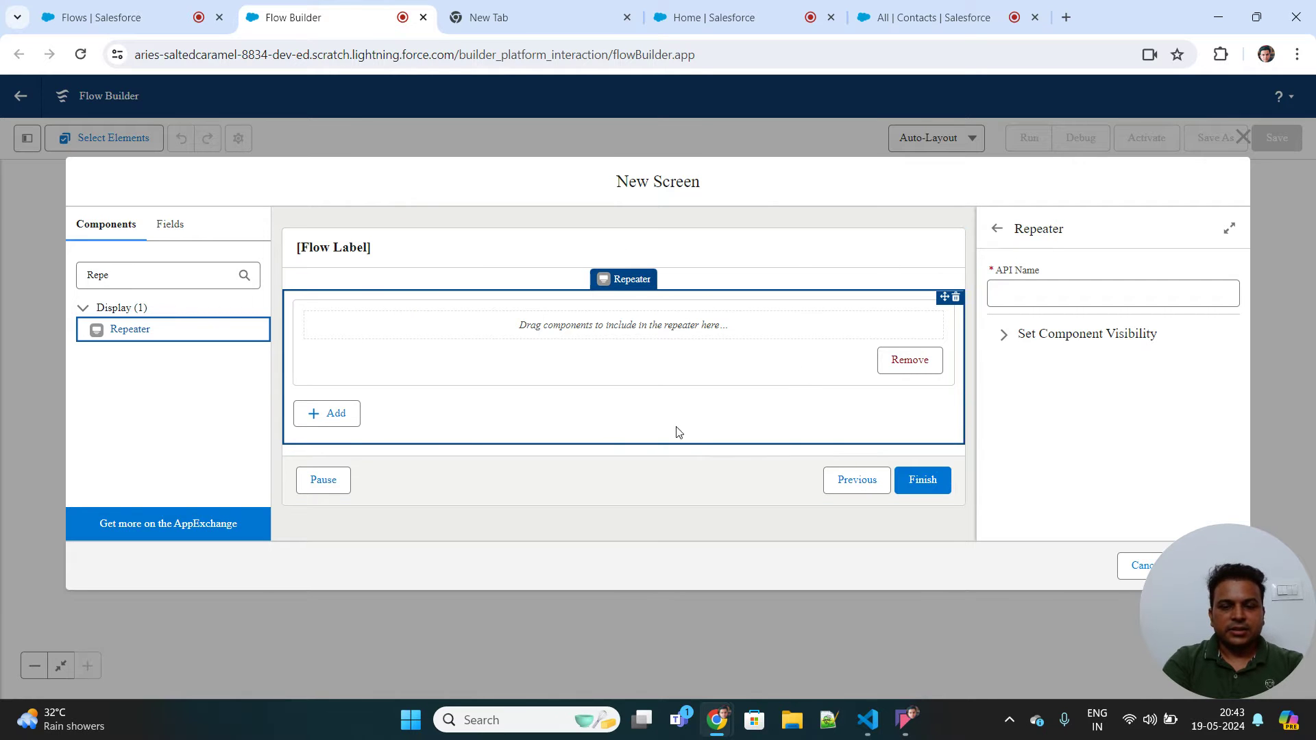
pyautogui.click(1036, 294)
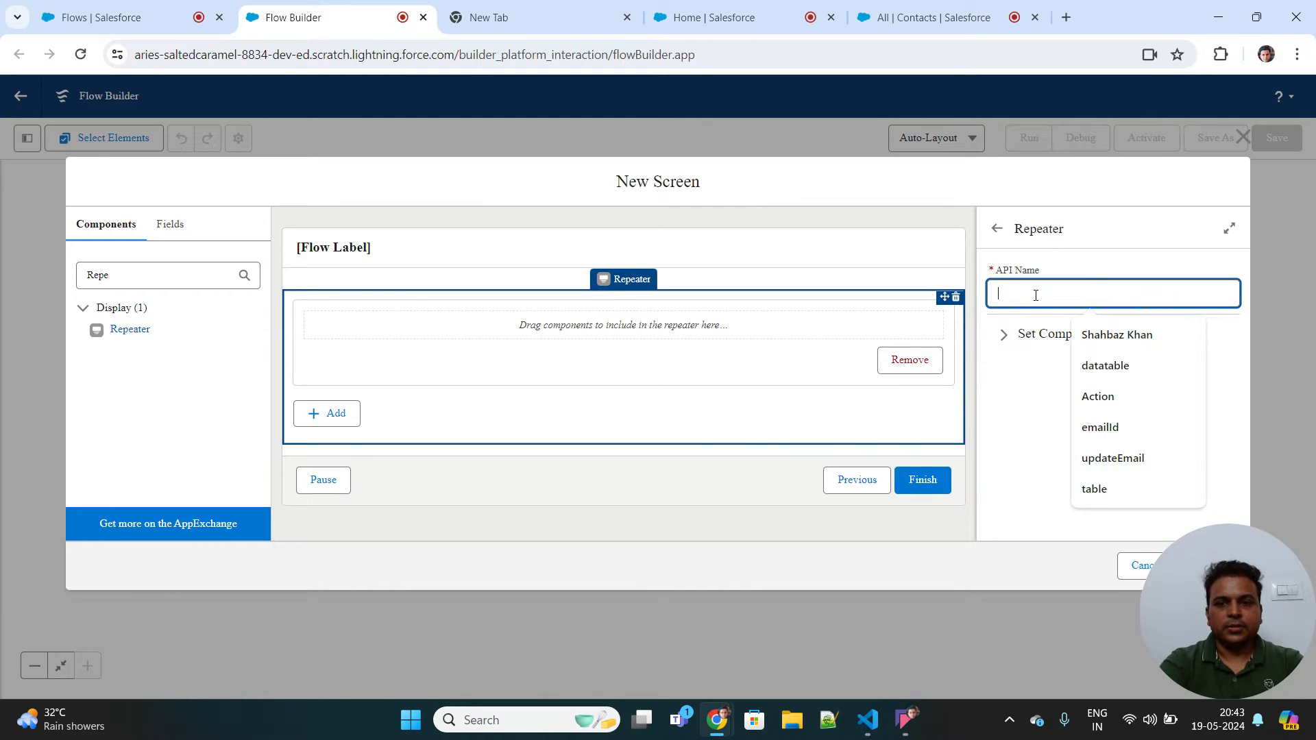
pyautogui.write('RepeaterComponent')
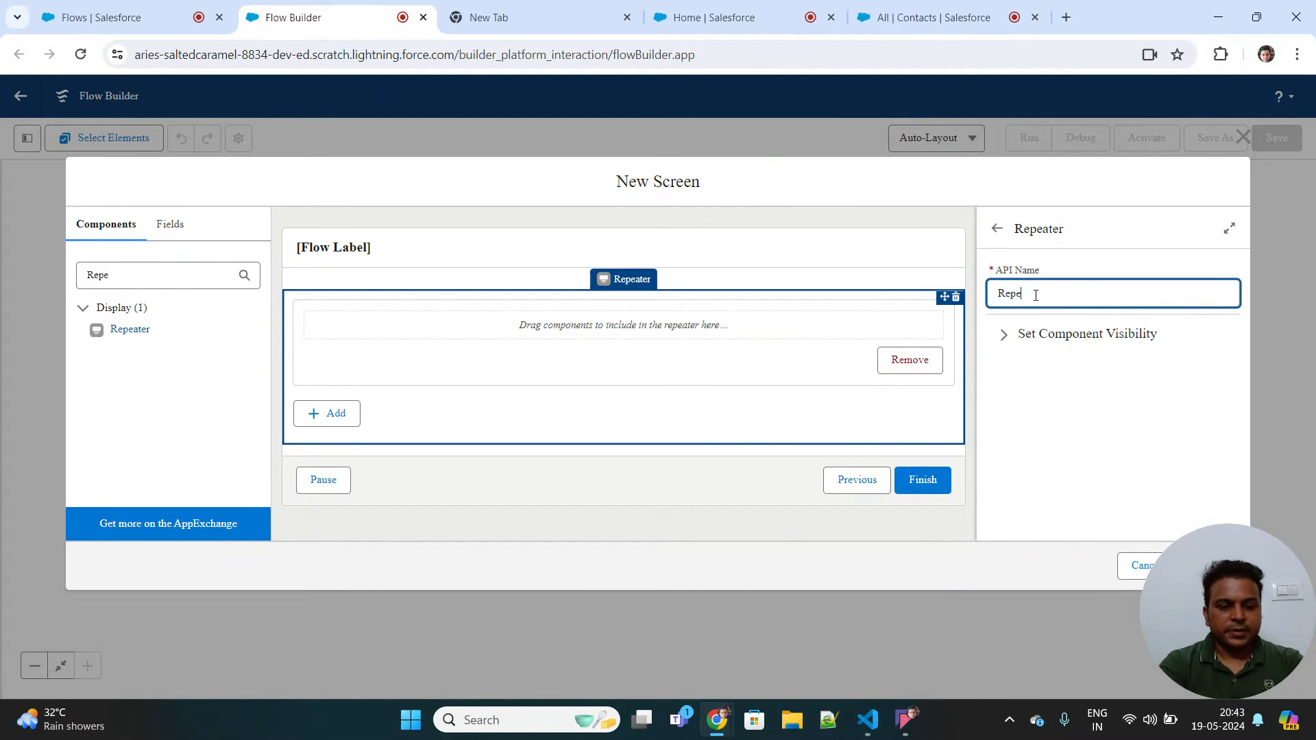
pyautogui.doubleClick(98, 280)
# Add a First Name text input (API First_Name) inside the Repeater, plus another Text field.
pyautogui.write('Text')
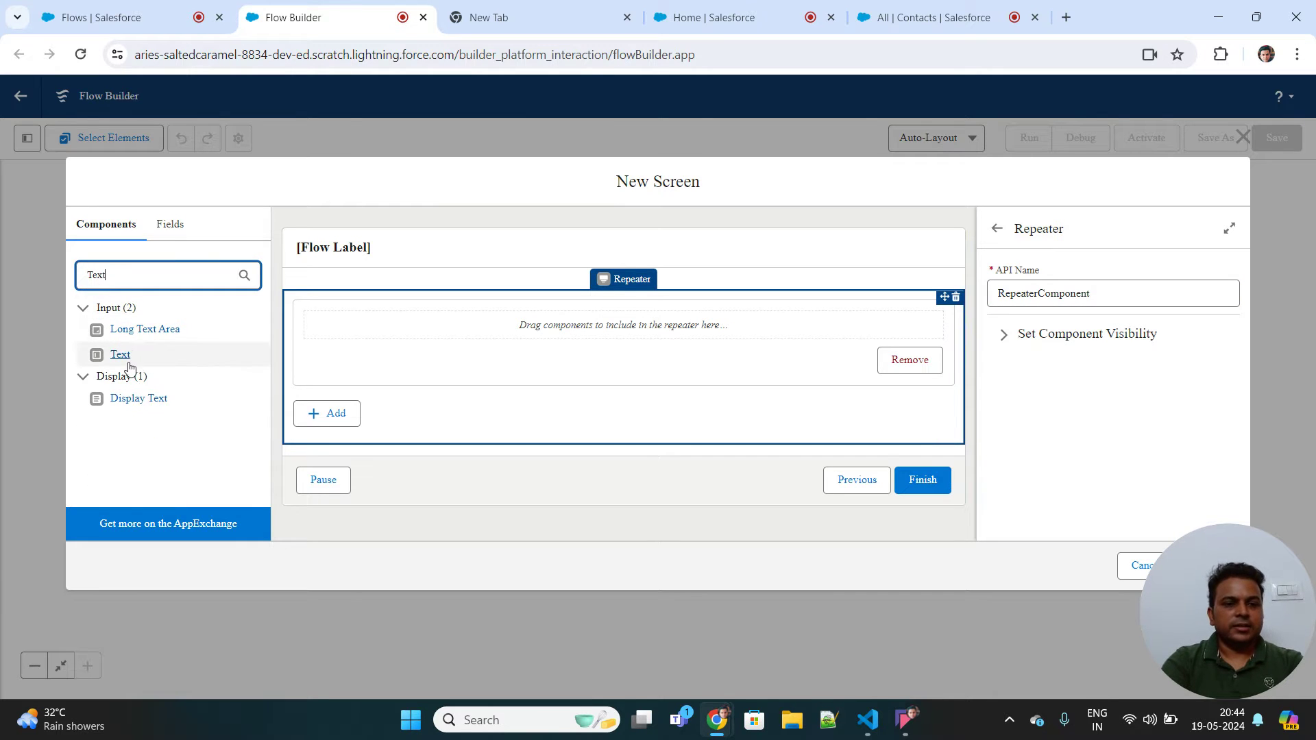
pyautogui.moveTo(120, 354); pyautogui.dragTo(384, 342)
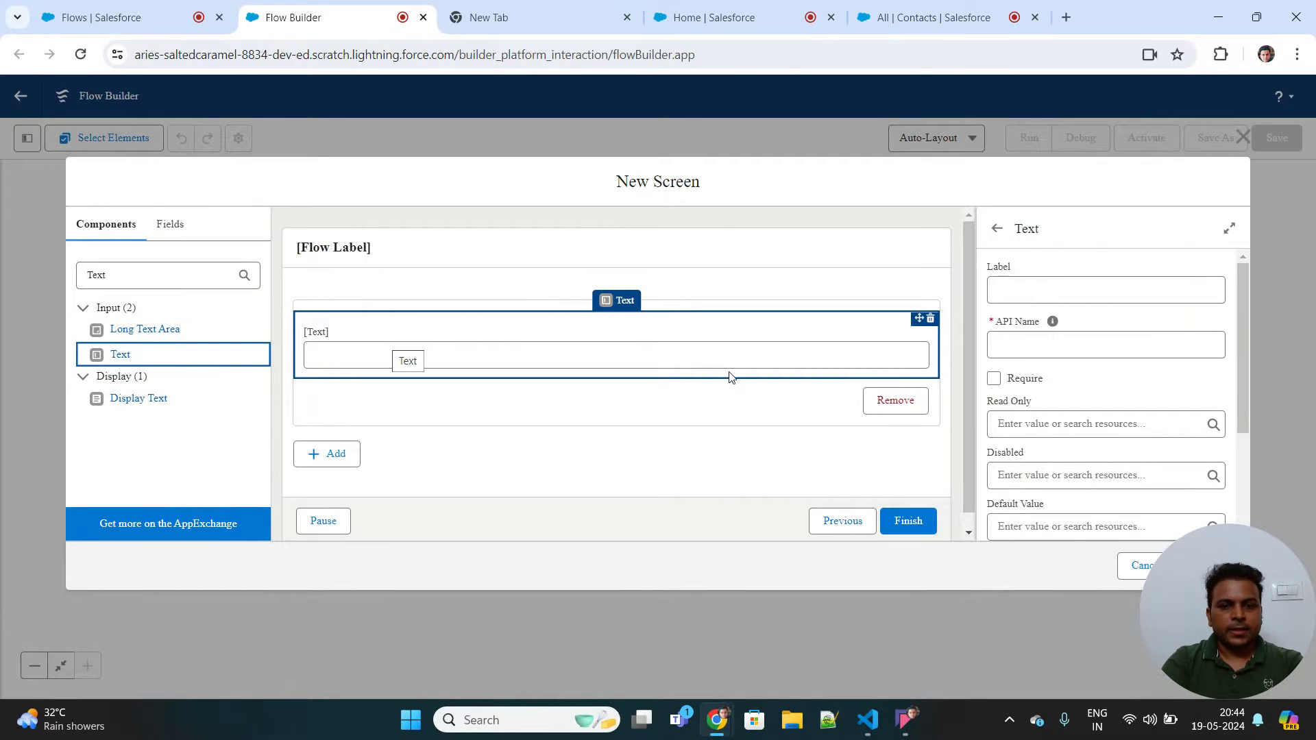
pyautogui.click(1025, 279)
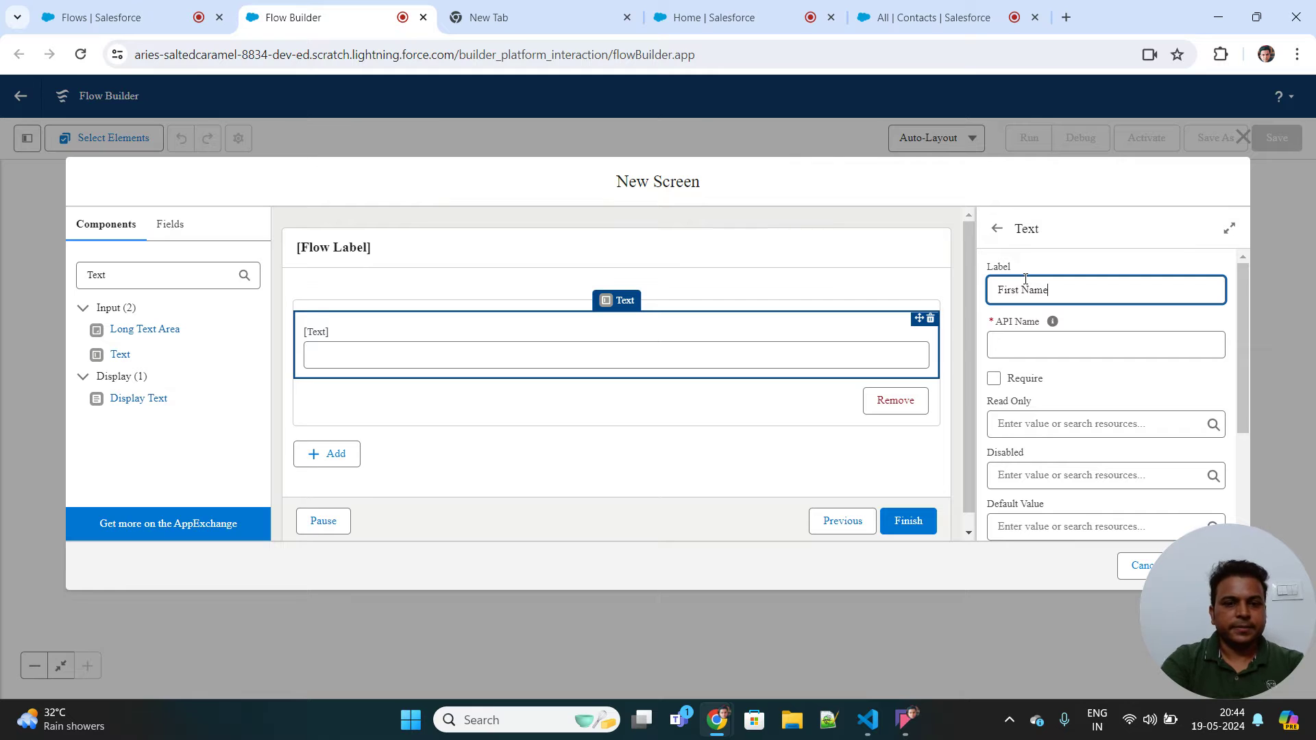
pyautogui.click(1045, 344)
pyautogui.scroll(-3, 1032, 427)
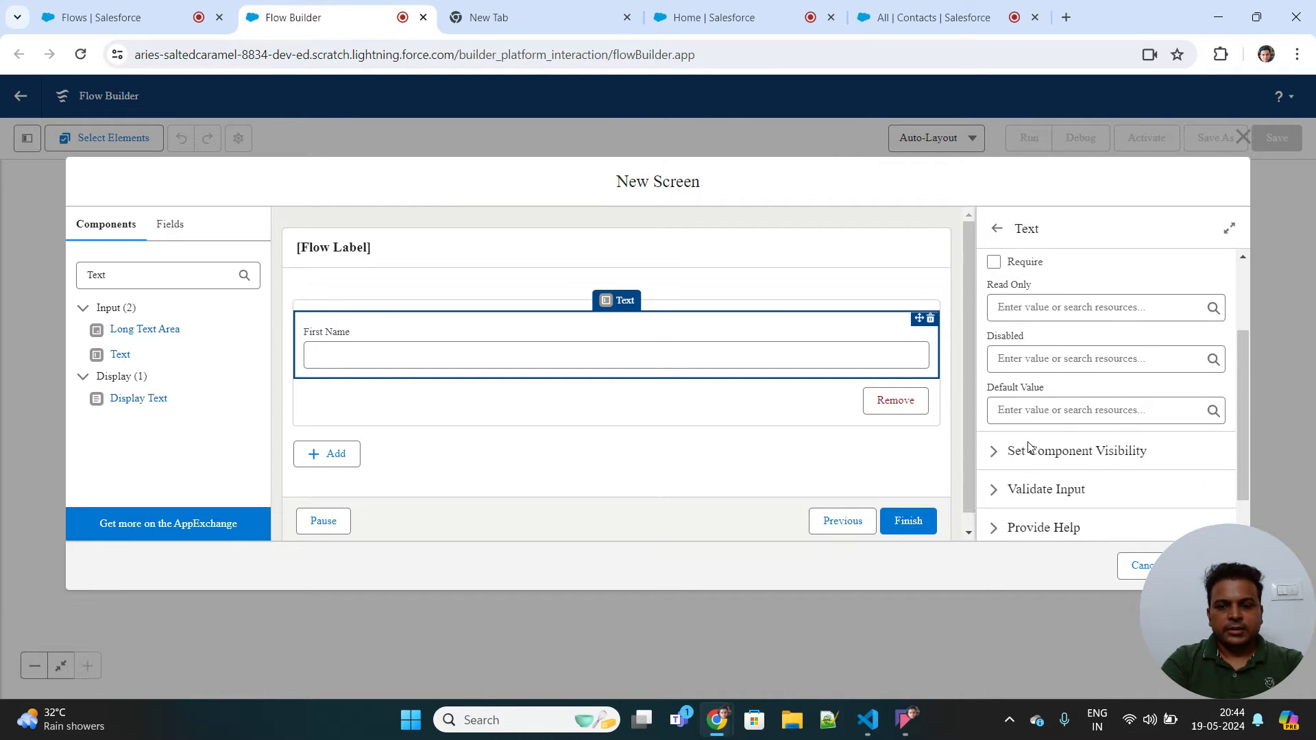
pyautogui.scroll(3, 1030, 447)
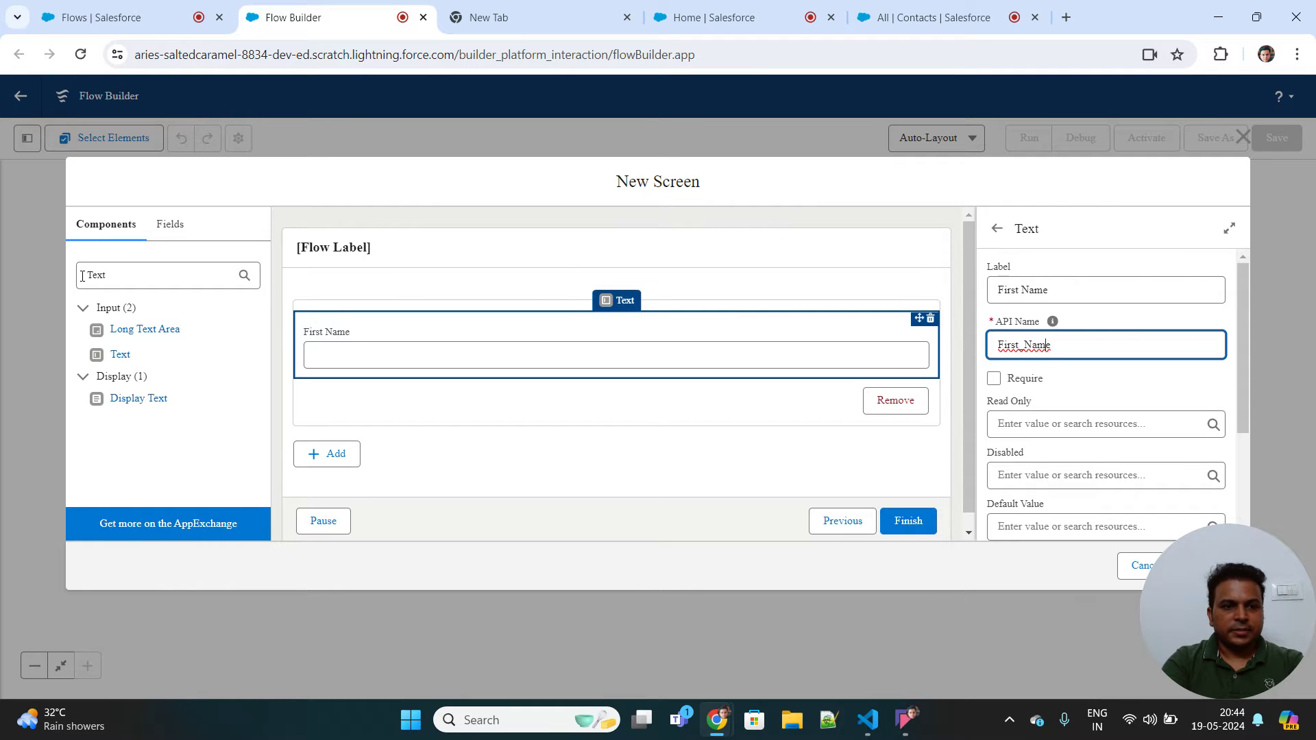
pyautogui.moveTo(118, 355); pyautogui.dragTo(354, 394)
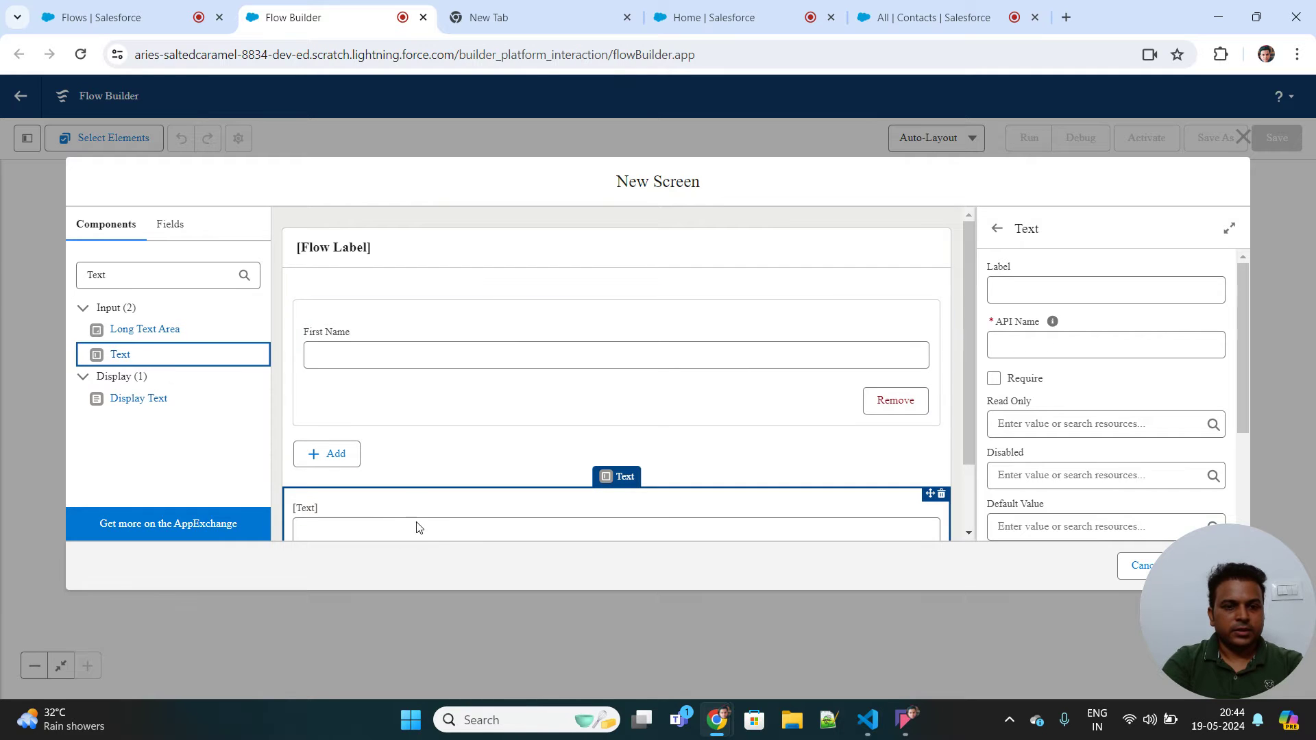
# Delete the stray blank Text field and dismiss the security notification popup.
pyautogui.moveTo(435, 517); pyautogui.dragTo(492, 439)
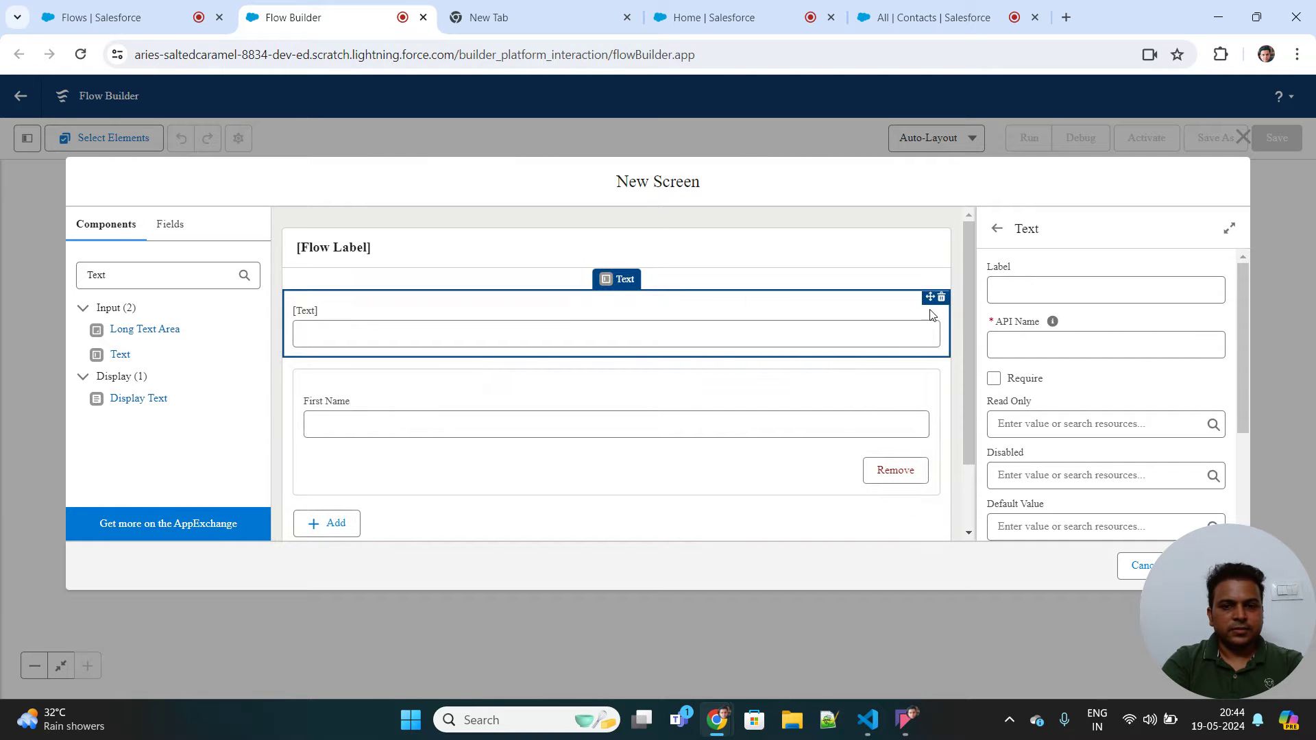
pyautogui.click(942, 296)
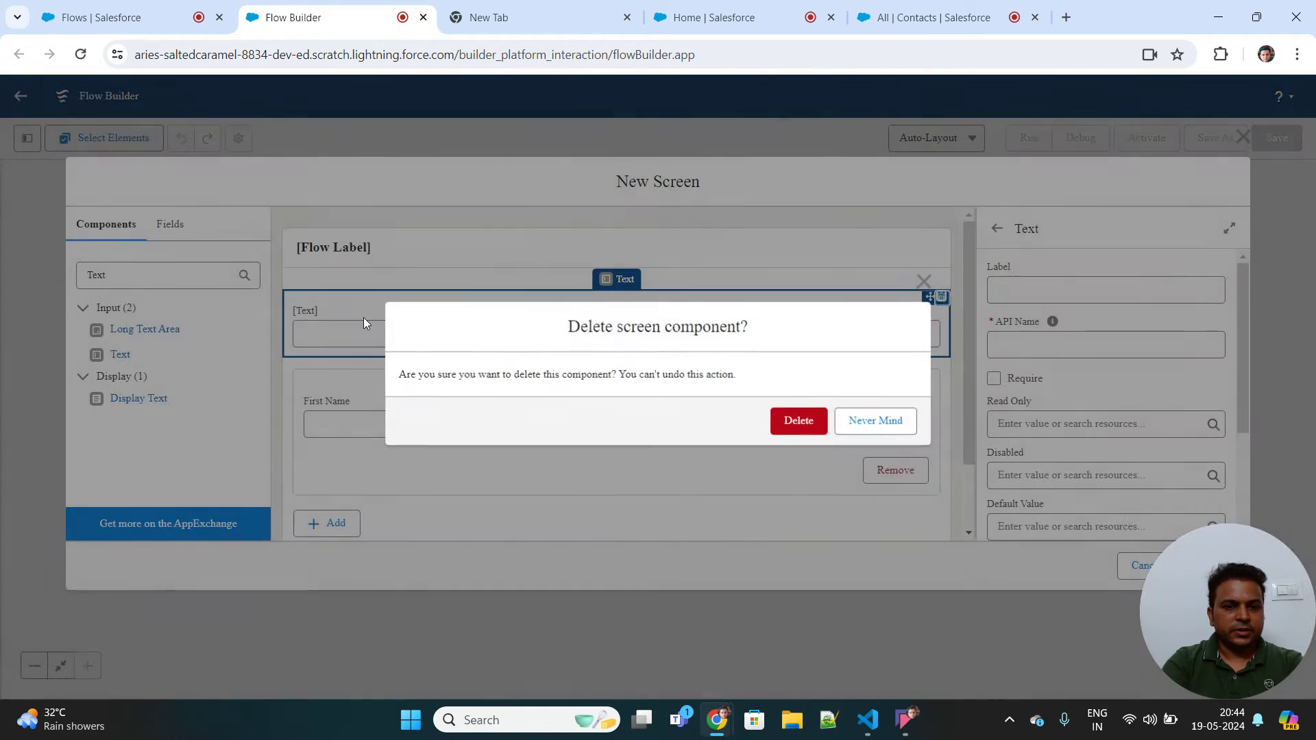
pyautogui.click(783, 420)
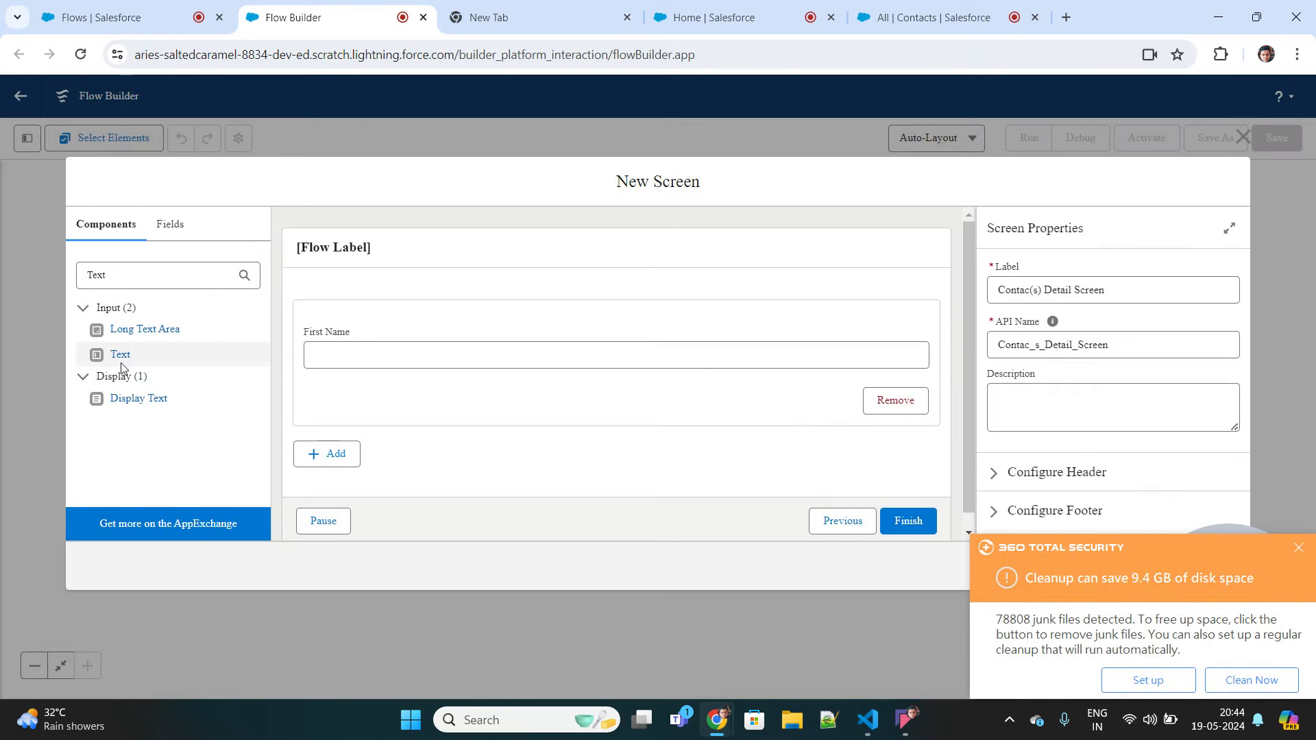
pyautogui.click(1297, 551)
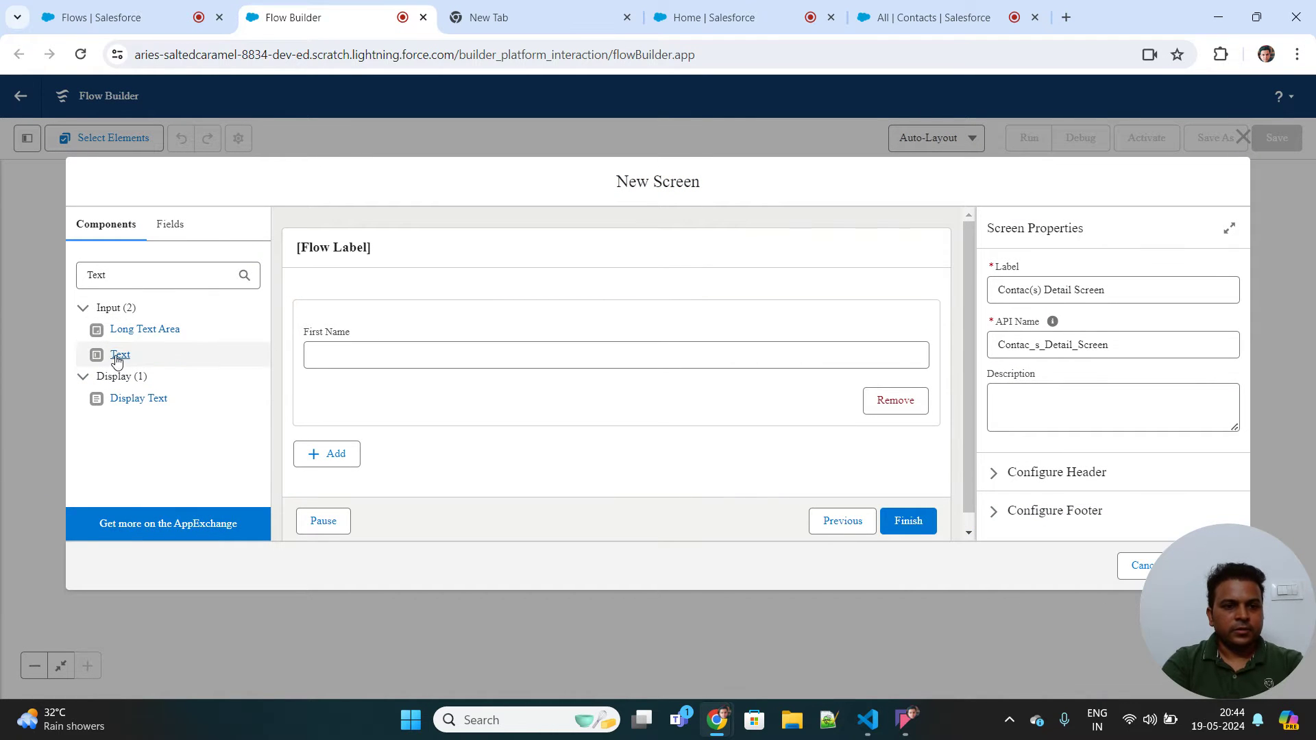
# Add a Text input labelled 'Last Name' (API name Last_Name) to the Repeater and make it required.
pyautogui.moveTo(117, 361); pyautogui.dragTo(354, 382)
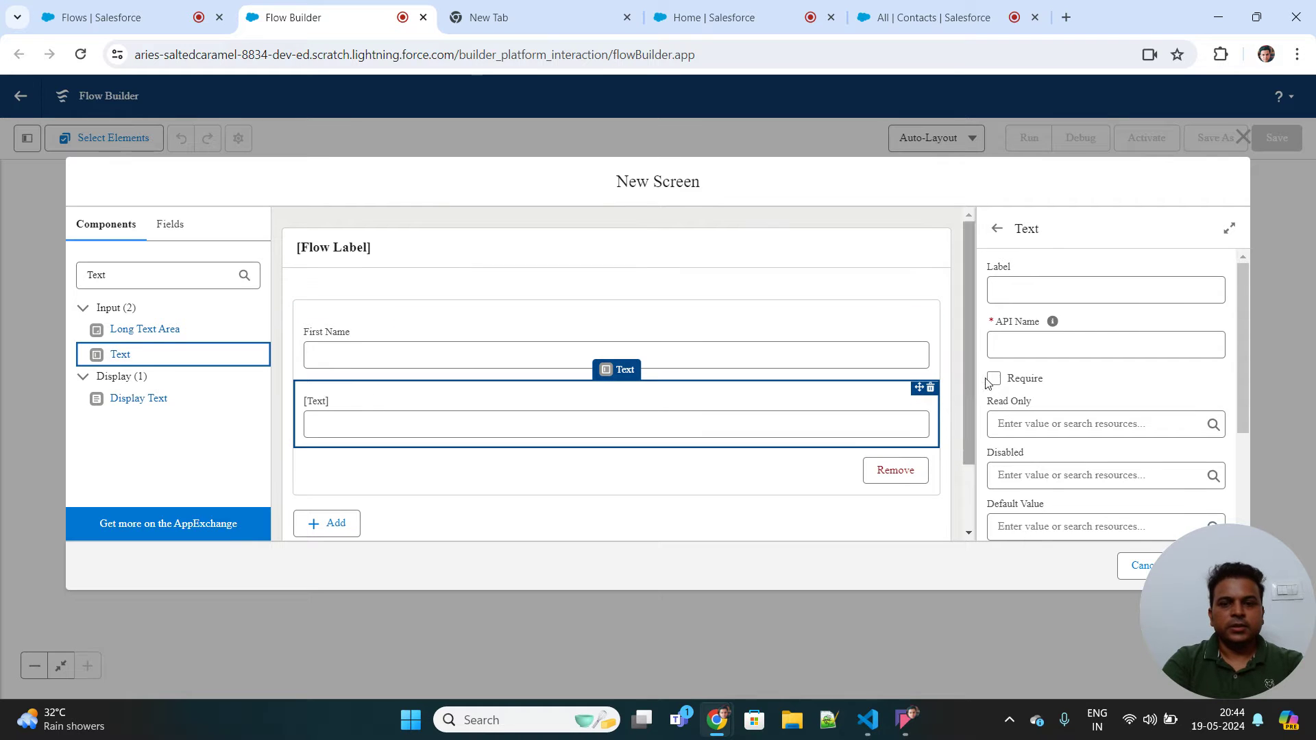
pyautogui.click(1013, 288)
pyautogui.write('Last Name')
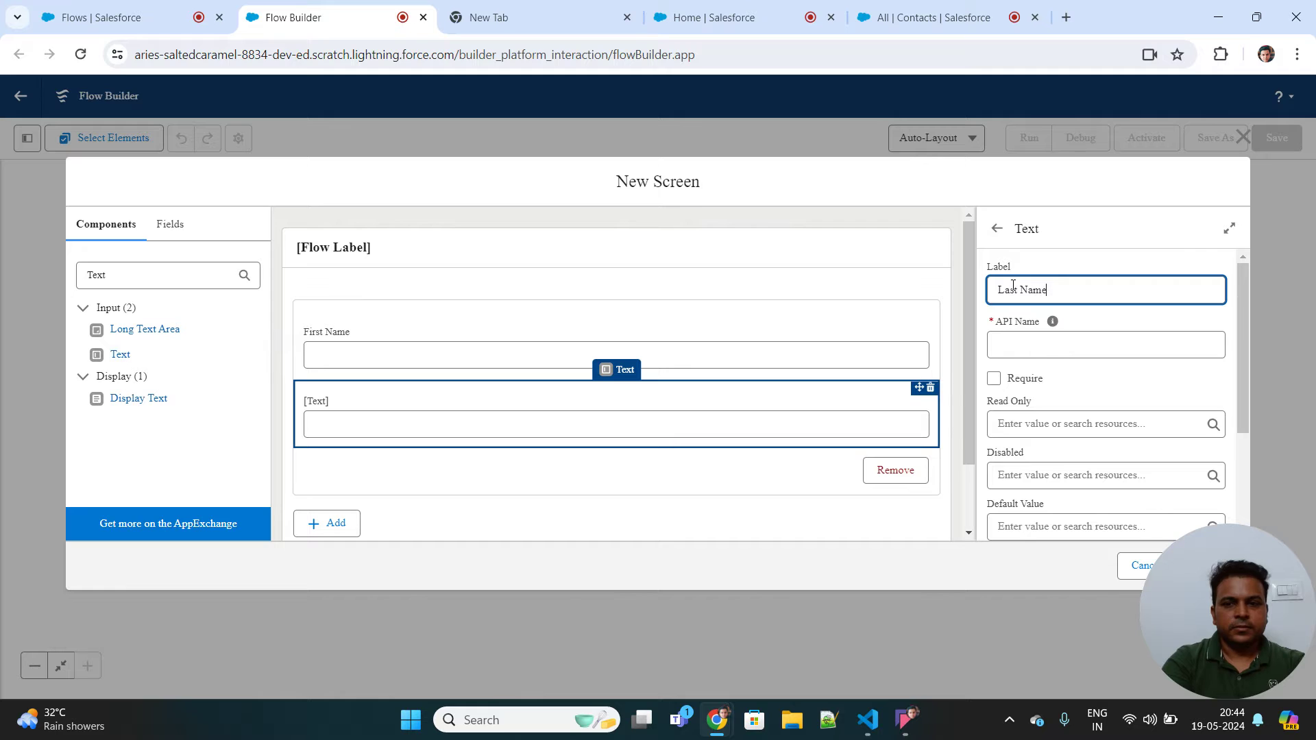
pyautogui.click(1036, 345)
pyautogui.click(994, 378)
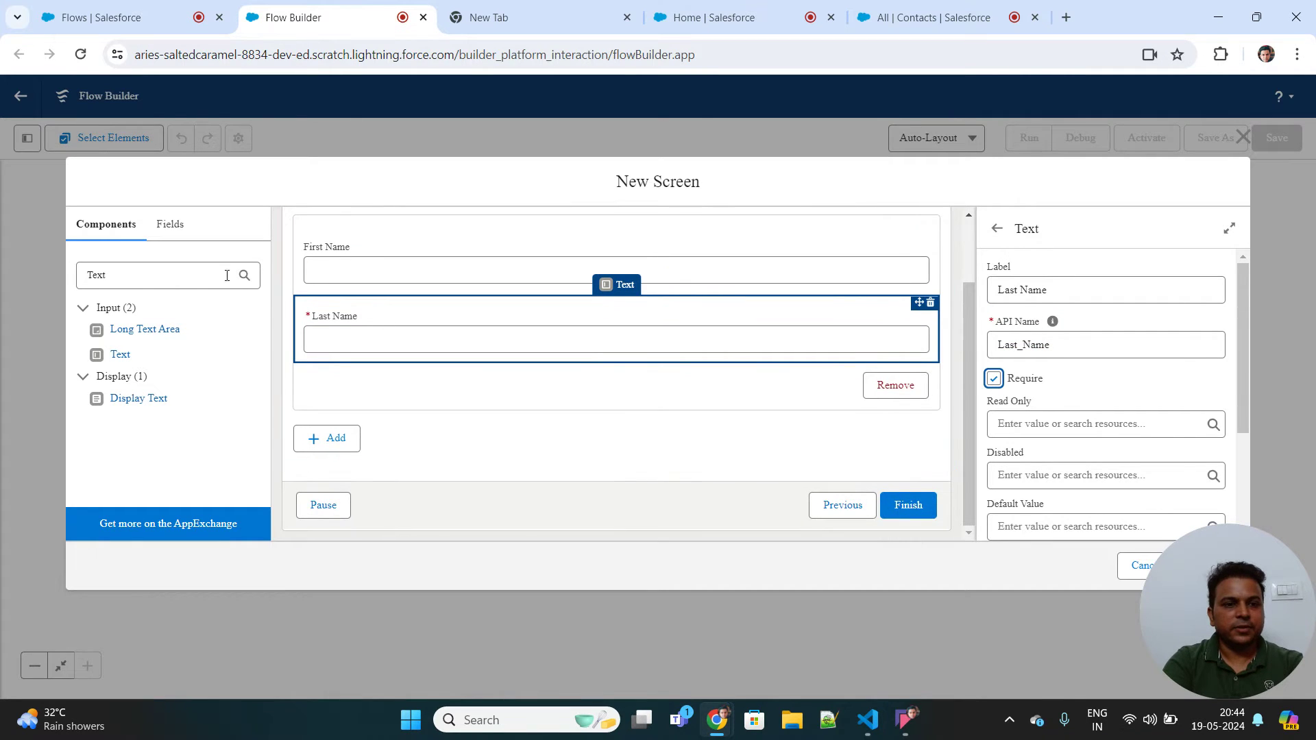
pyautogui.doubleClick(94, 276)
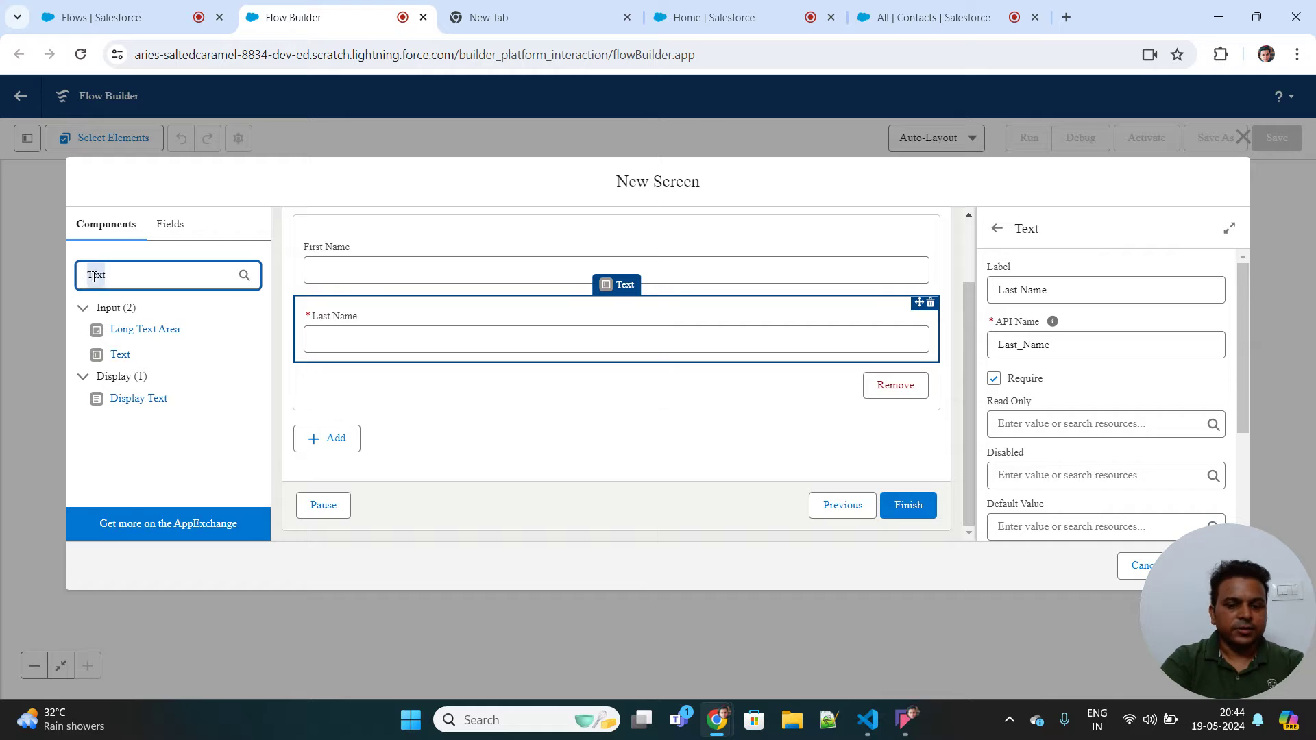
# Add a Lookup to the Repeater with API Name Account, Field API Name AccountId and Label Account.
pyautogui.write('Look')
pyautogui.moveTo(128, 357); pyautogui.dragTo(394, 370)
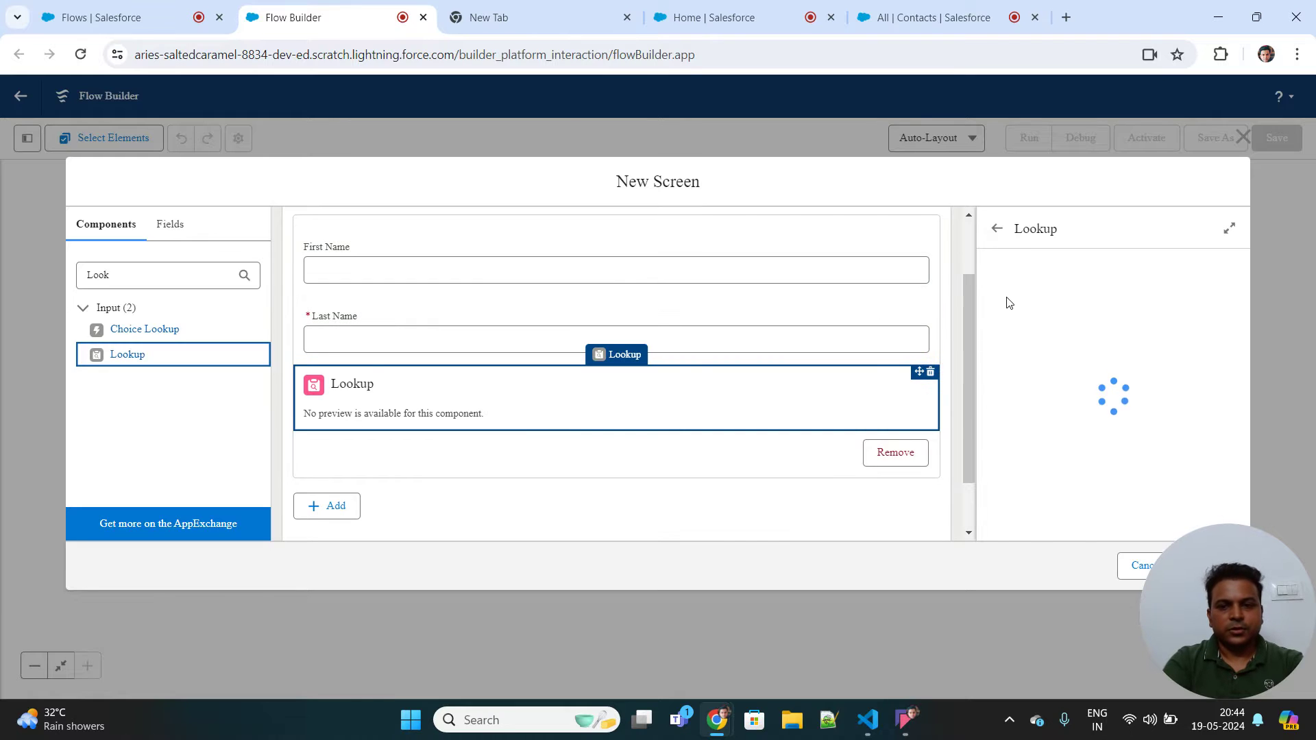
pyautogui.click(1020, 282)
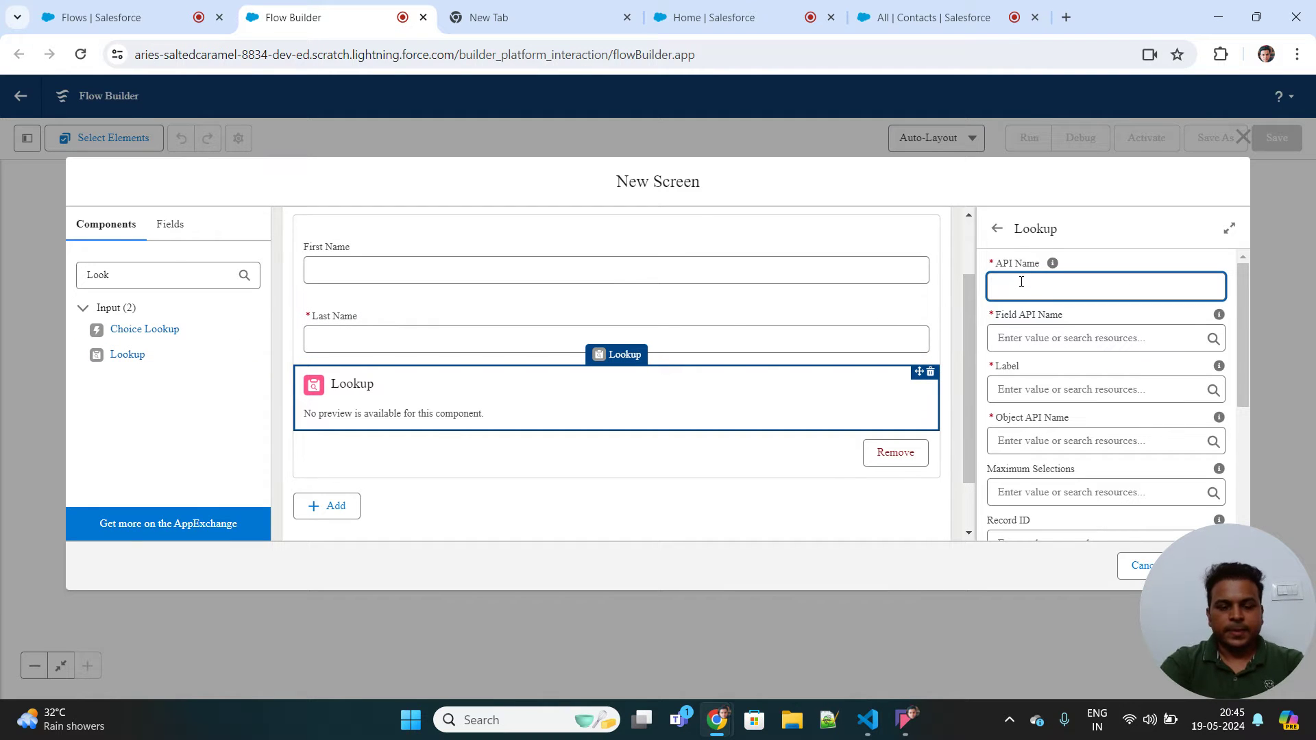
pyautogui.write('Account')
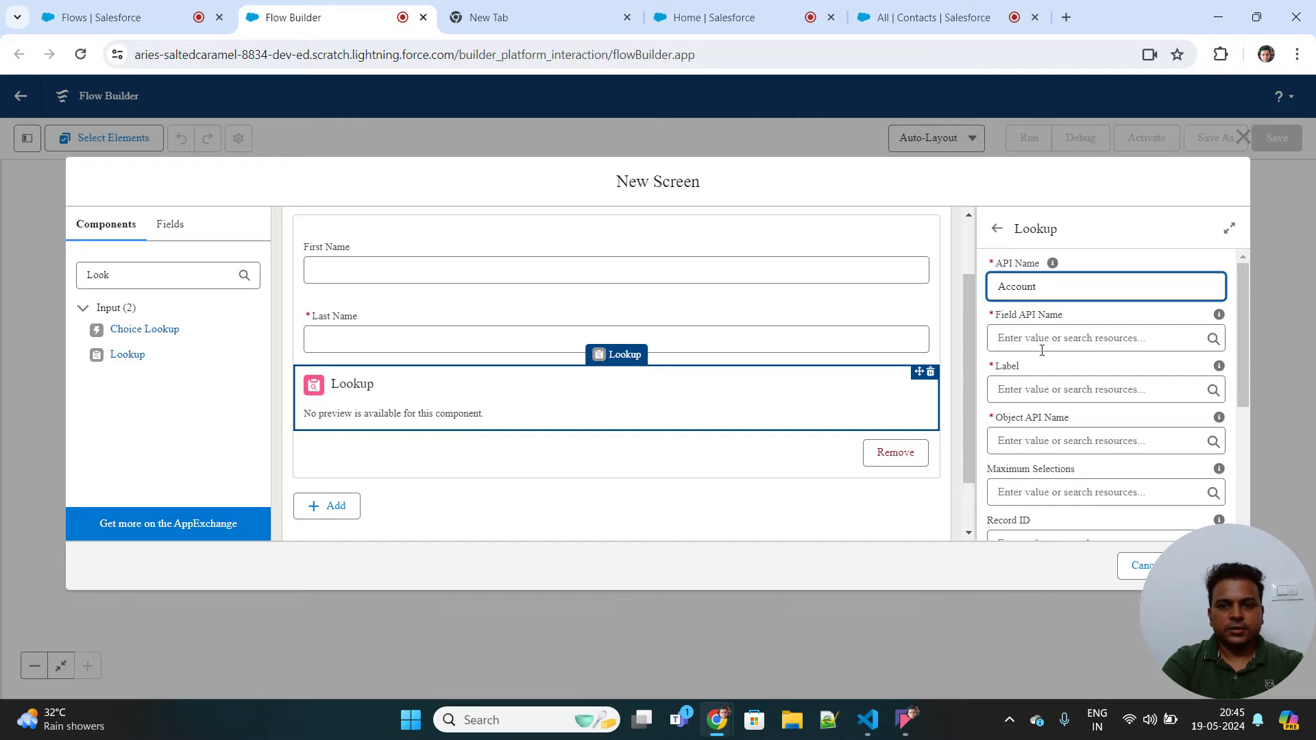
pyautogui.click(1035, 336)
pyautogui.write('AccountId')
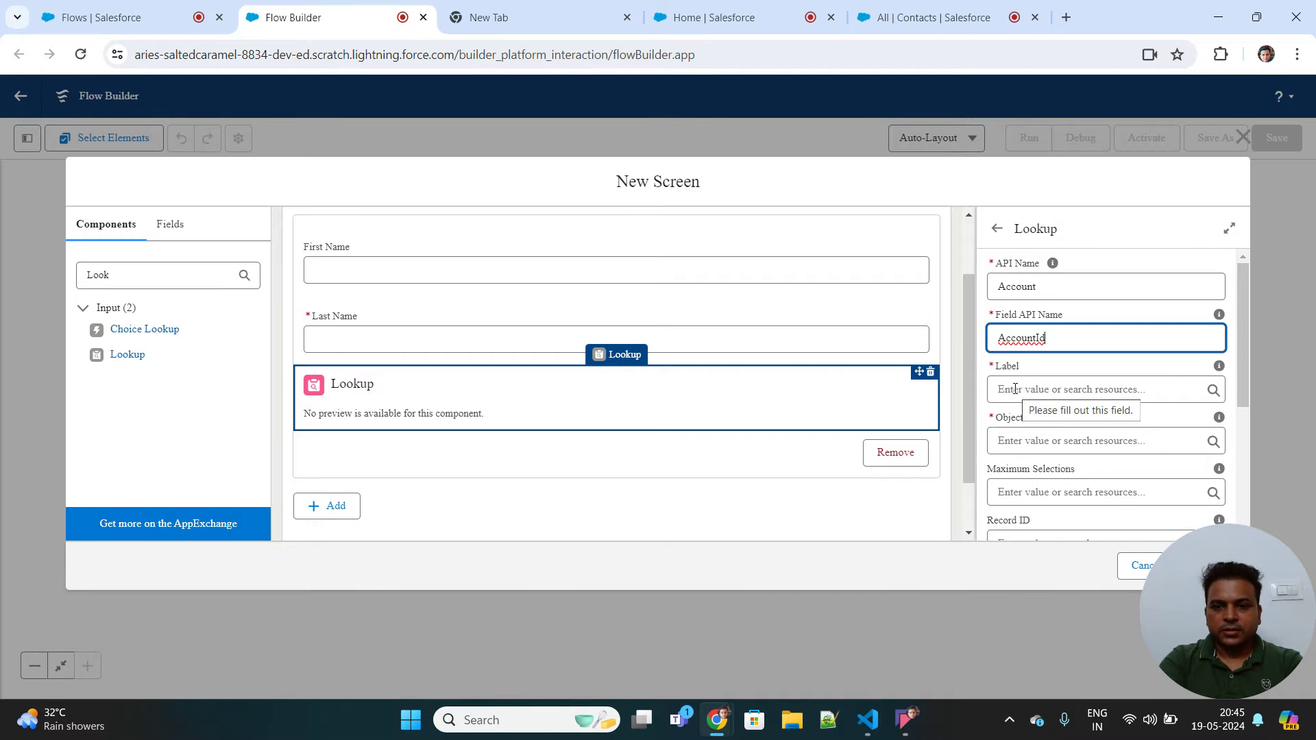
pyautogui.click(1015, 389)
pyautogui.write('Account')
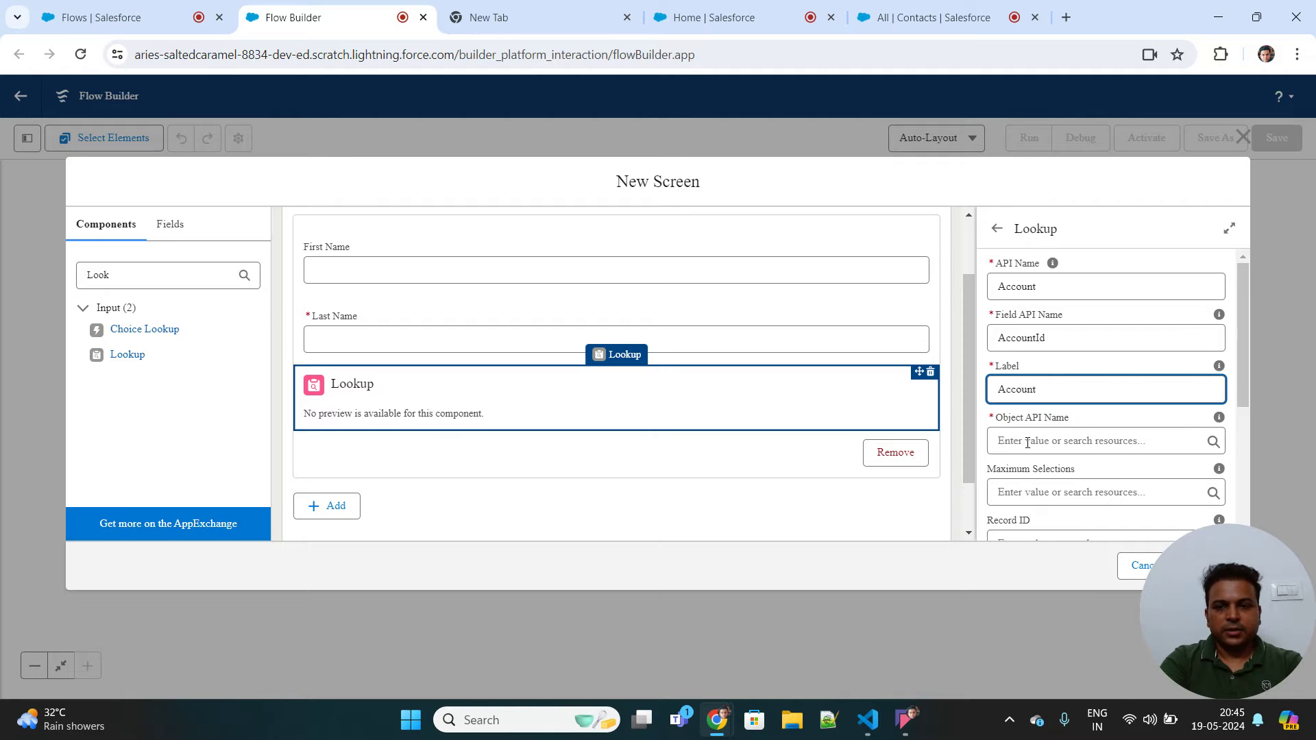
# Set the lookup's Object API Name to Contact and confirm AccountId so it previews an account search.
pyautogui.click(1027, 443)
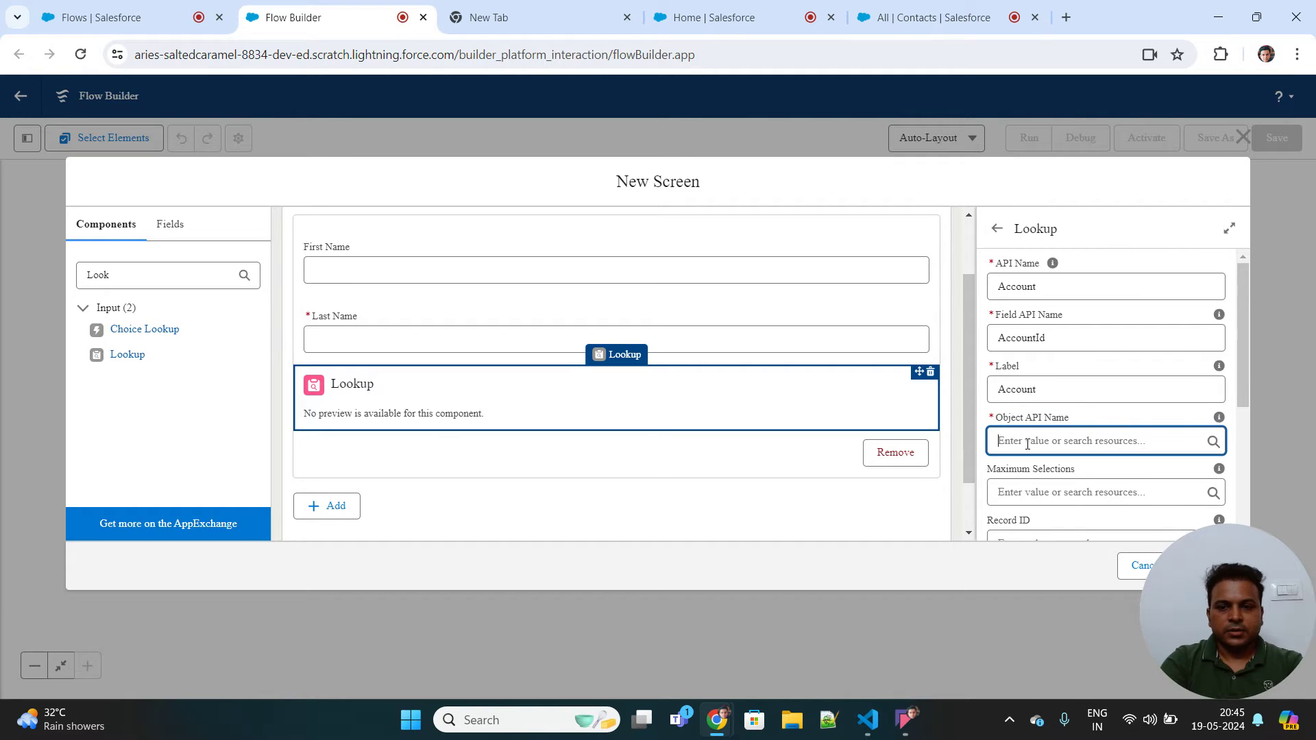
pyautogui.write('Contact')
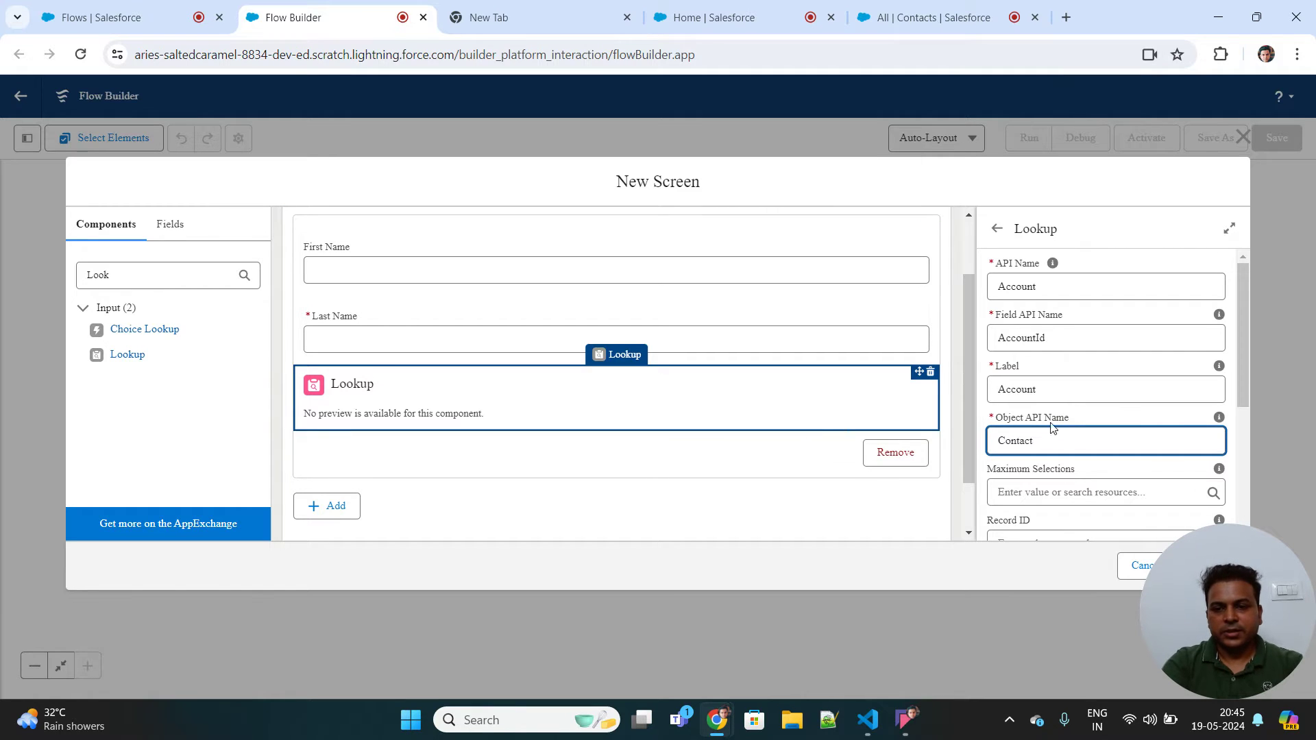
pyautogui.doubleClick(1016, 442)
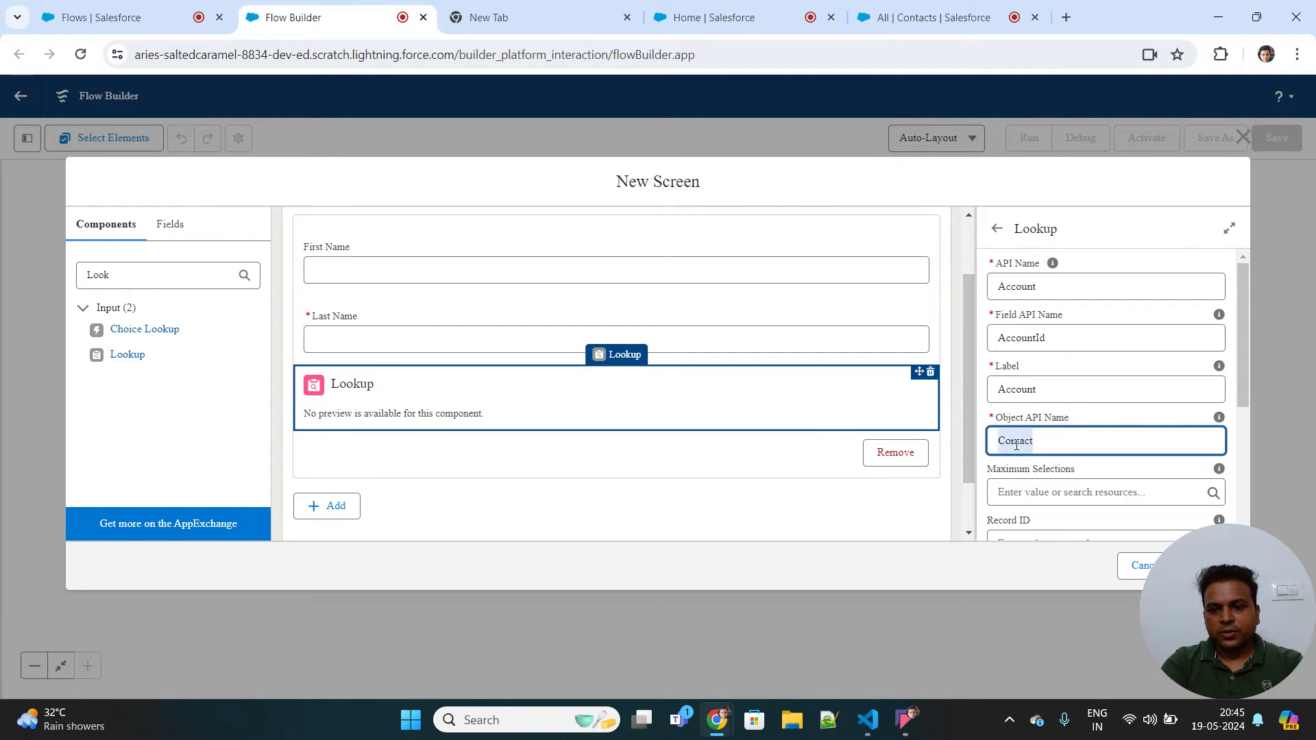
pyautogui.doubleClick(1019, 339)
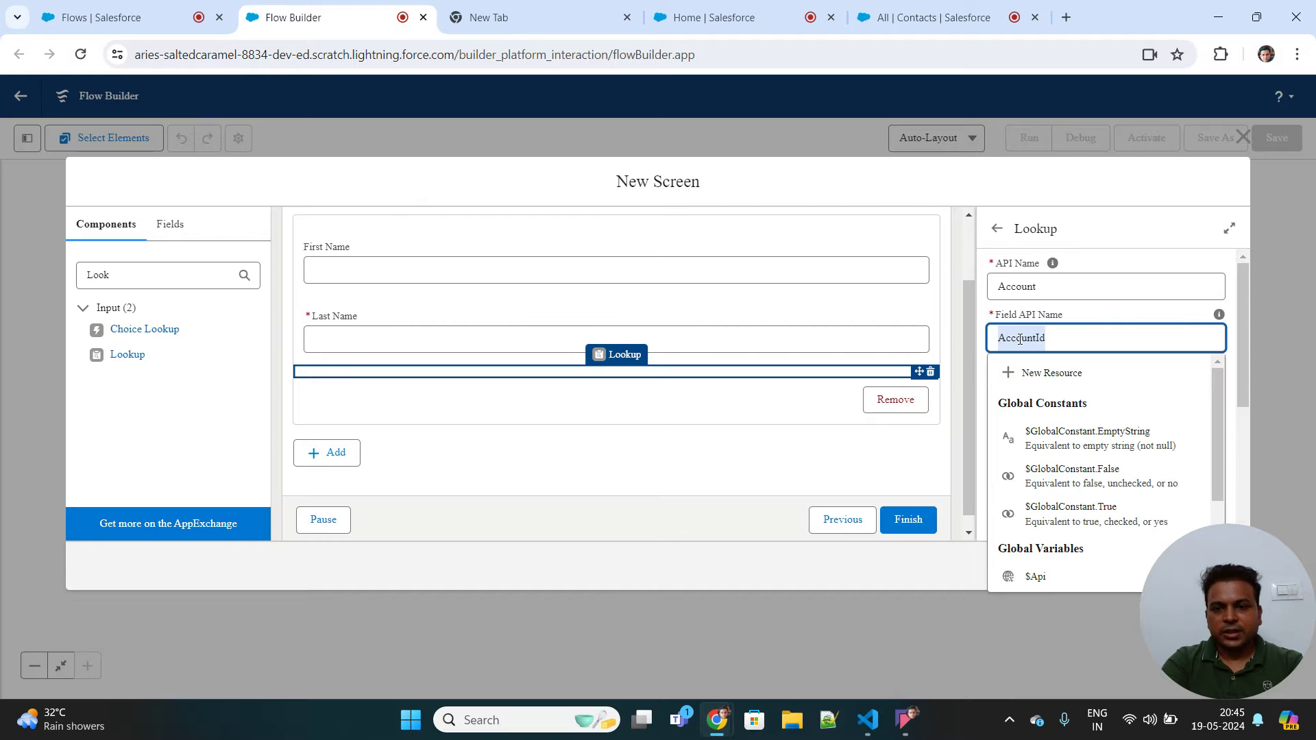
pyautogui.click(1083, 314)
pyautogui.scroll(-2, 1059, 382)
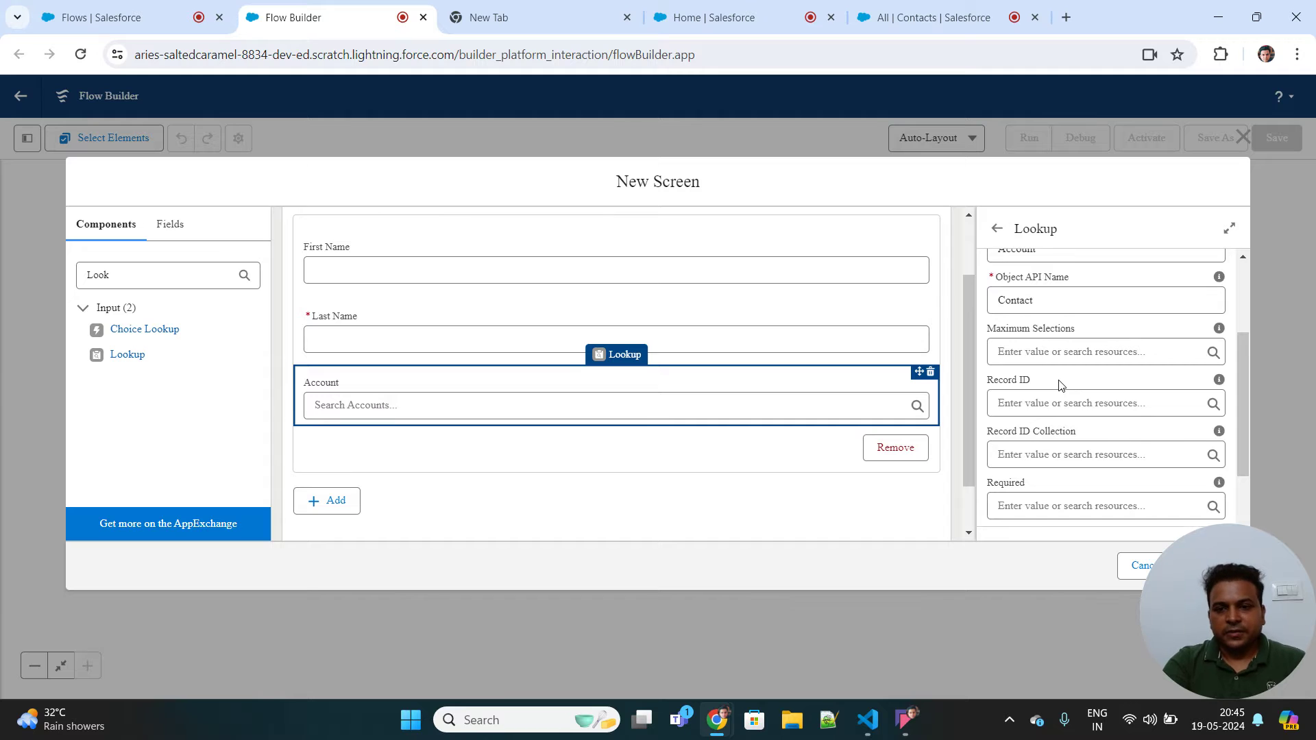
pyautogui.scroll(-2, 1059, 382)
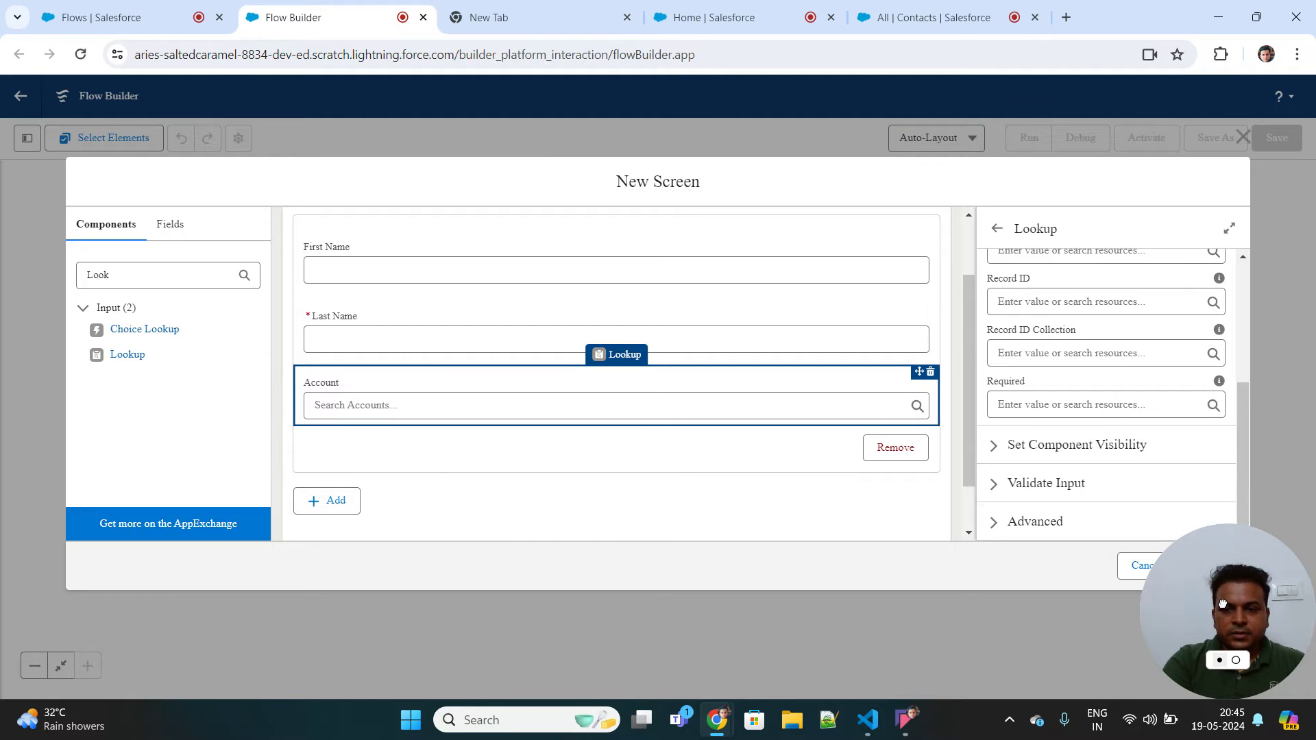
pyautogui.moveTo(1222, 613); pyautogui.dragTo(1092, 614)
pyautogui.scroll(2, 626, 464)
pyautogui.scroll(-3, 626, 464)
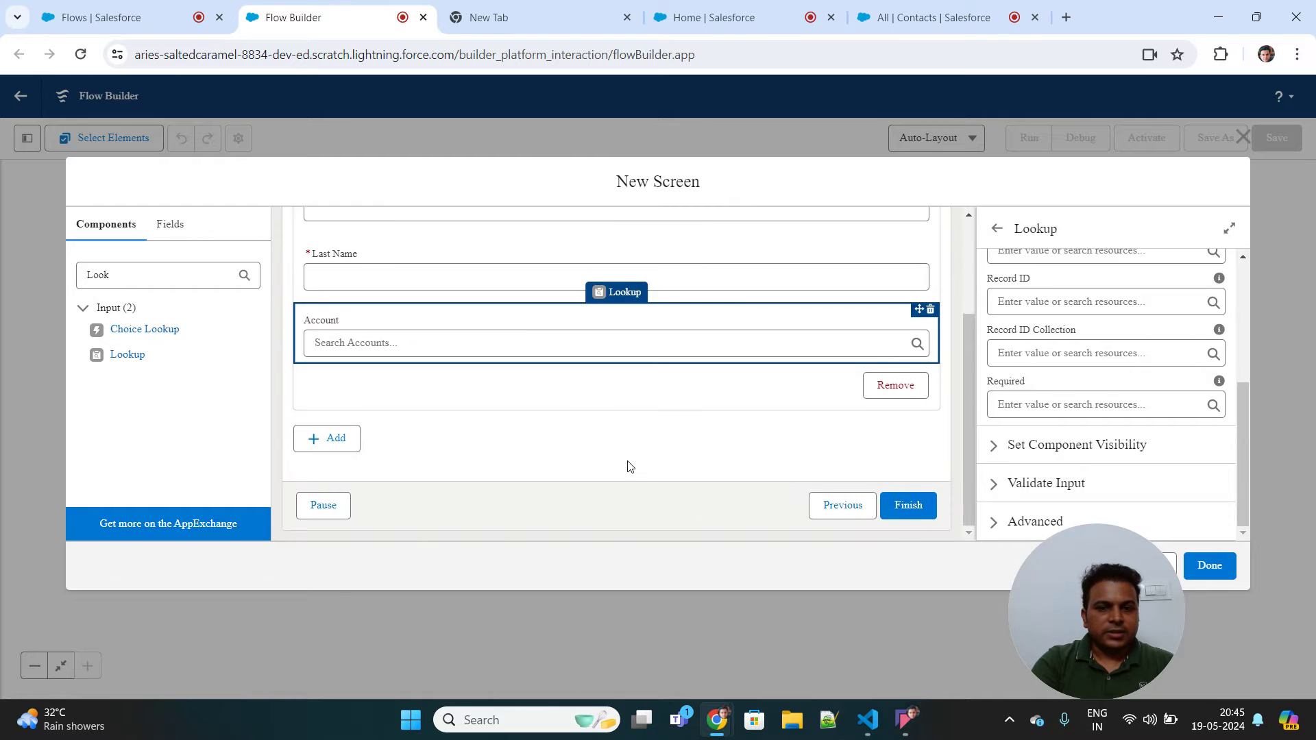
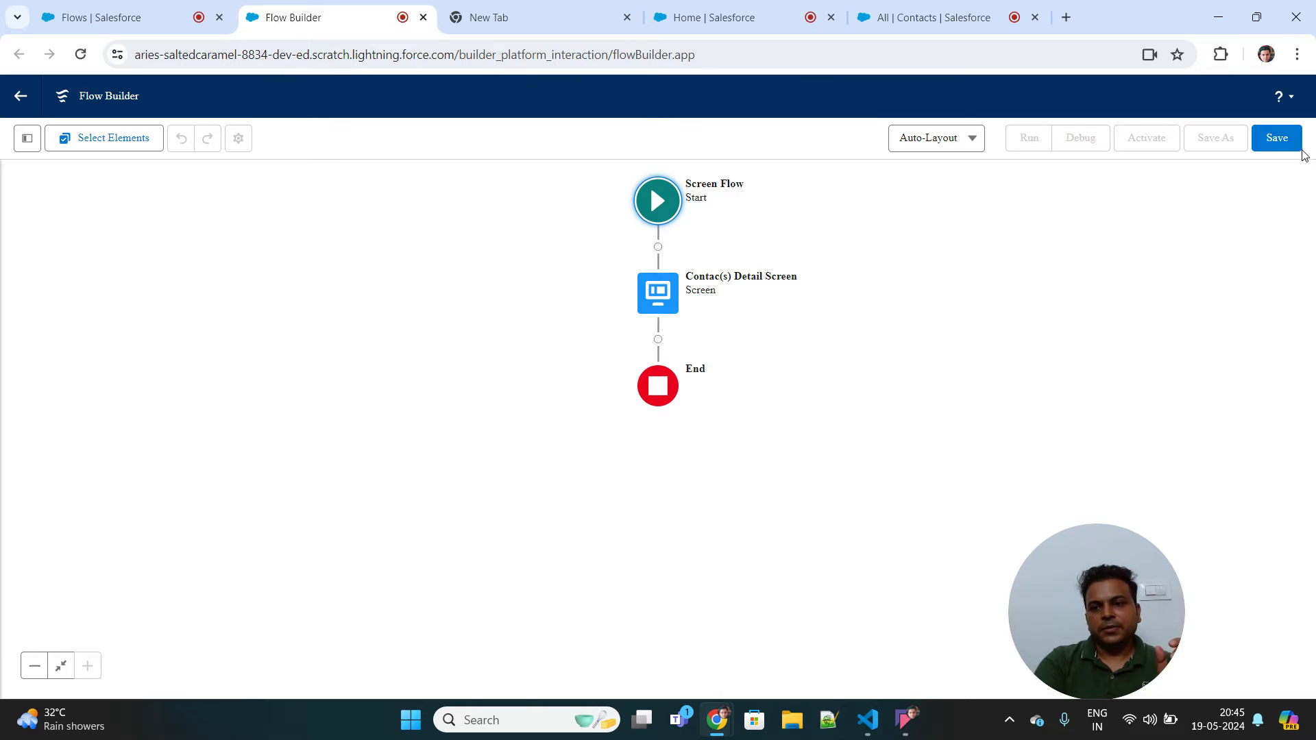
# Save the new flow with the label 'Repeater Flow Demo'.
pyautogui.click(1282, 140)
pyautogui.click(349, 322)
pyautogui.write('Repeater Flow Demo')
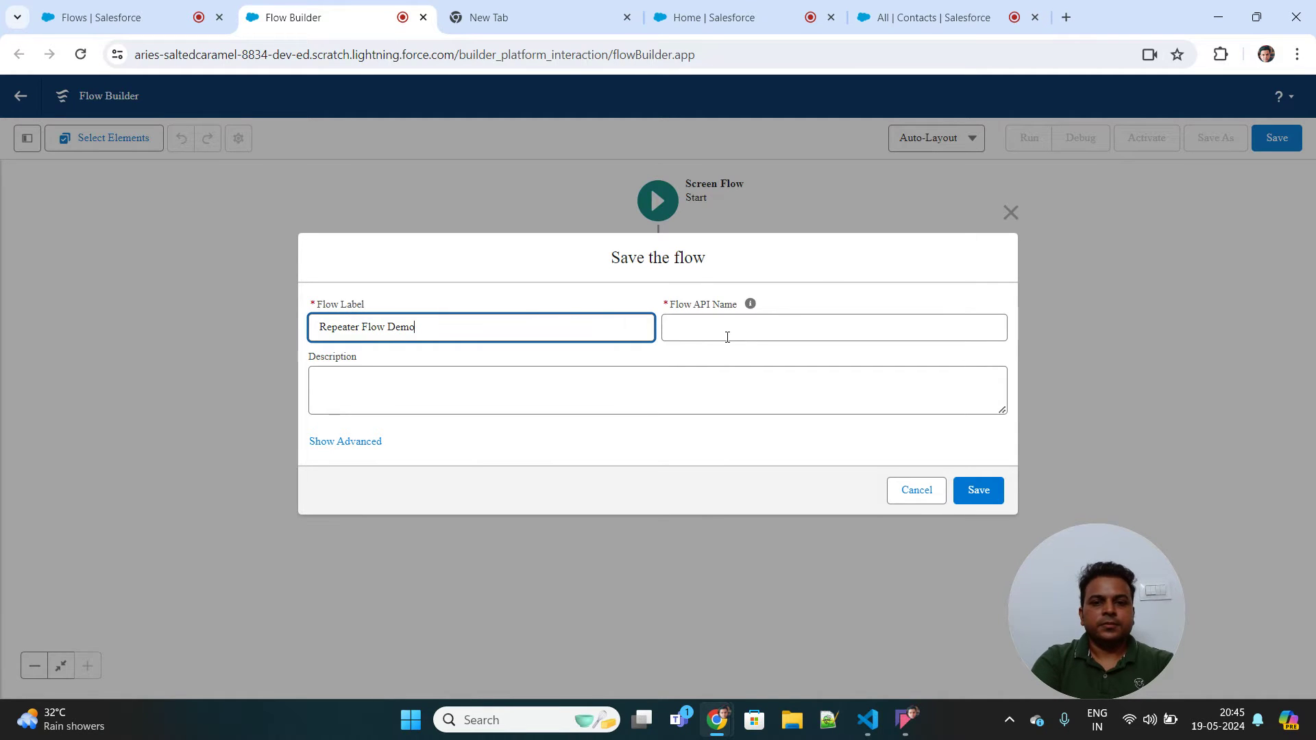
pyautogui.click(726, 329)
pyautogui.click(985, 491)
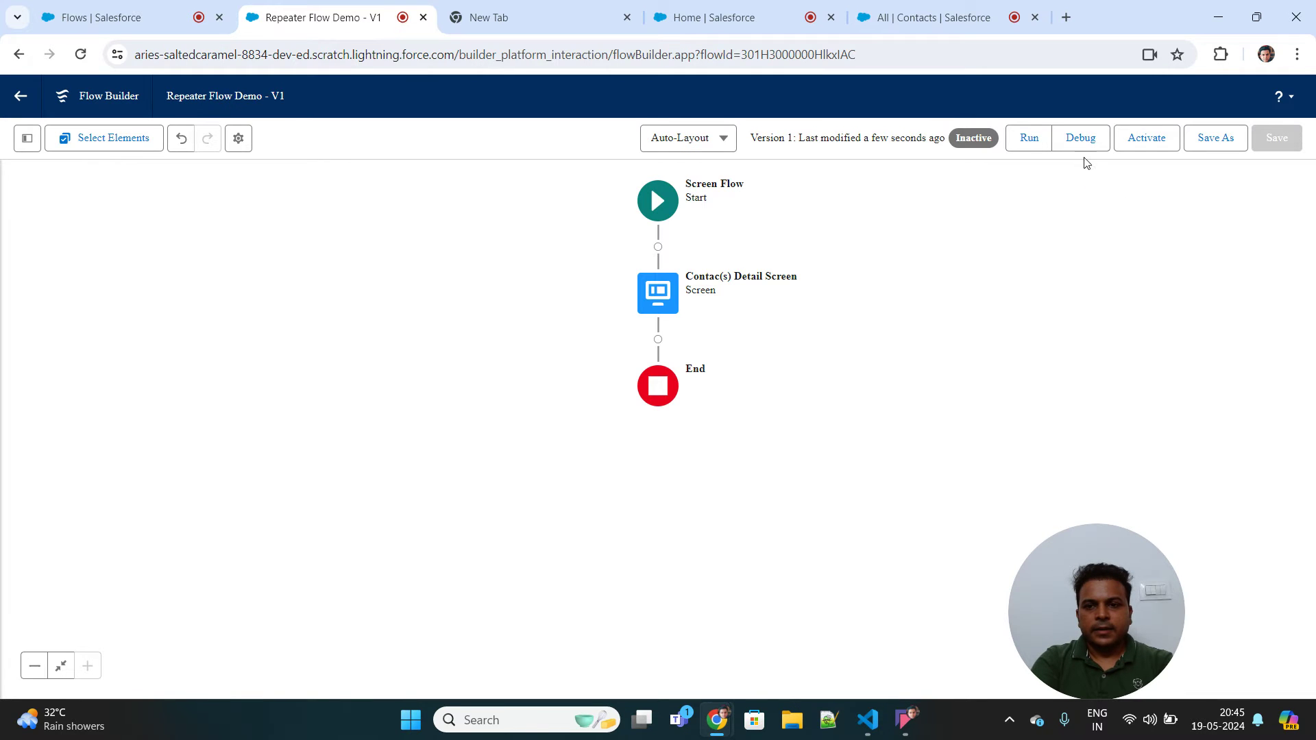
# Debug-run the flow with default options, entering a contact's first and last name, and finish.
pyautogui.click(1080, 139)
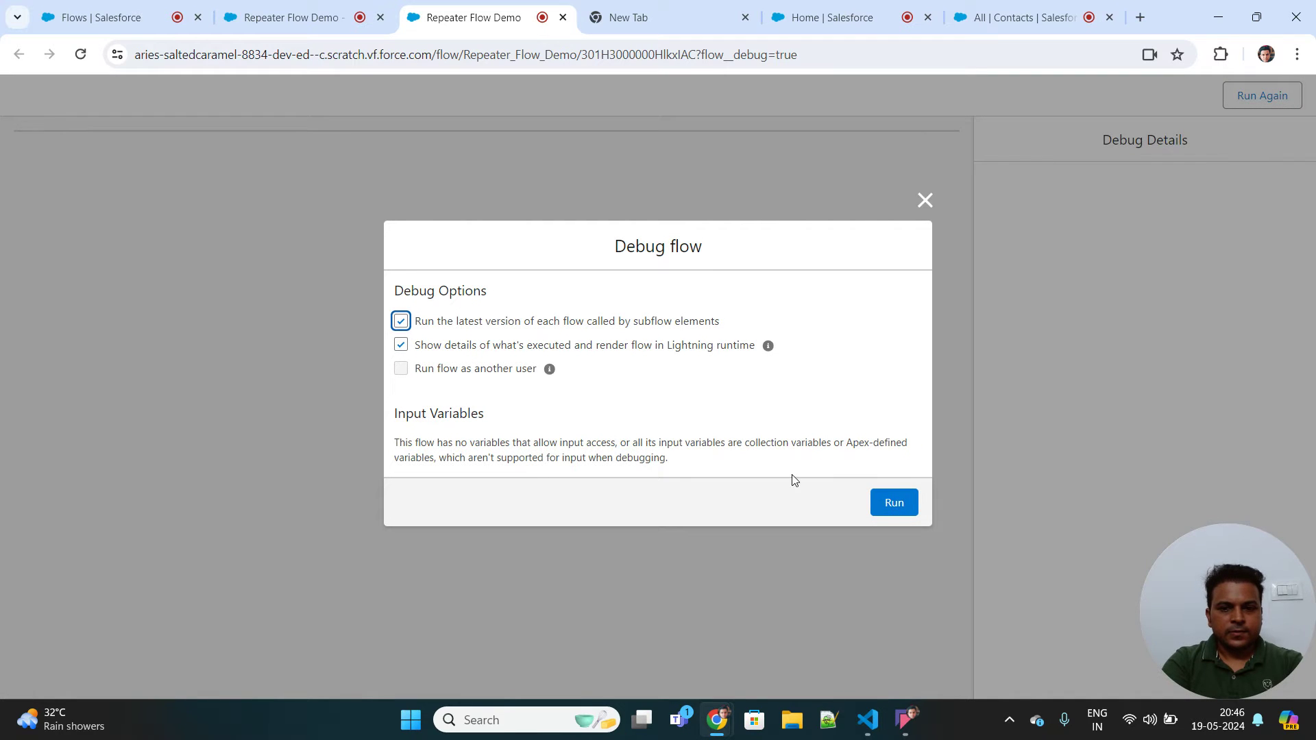
pyautogui.click(891, 504)
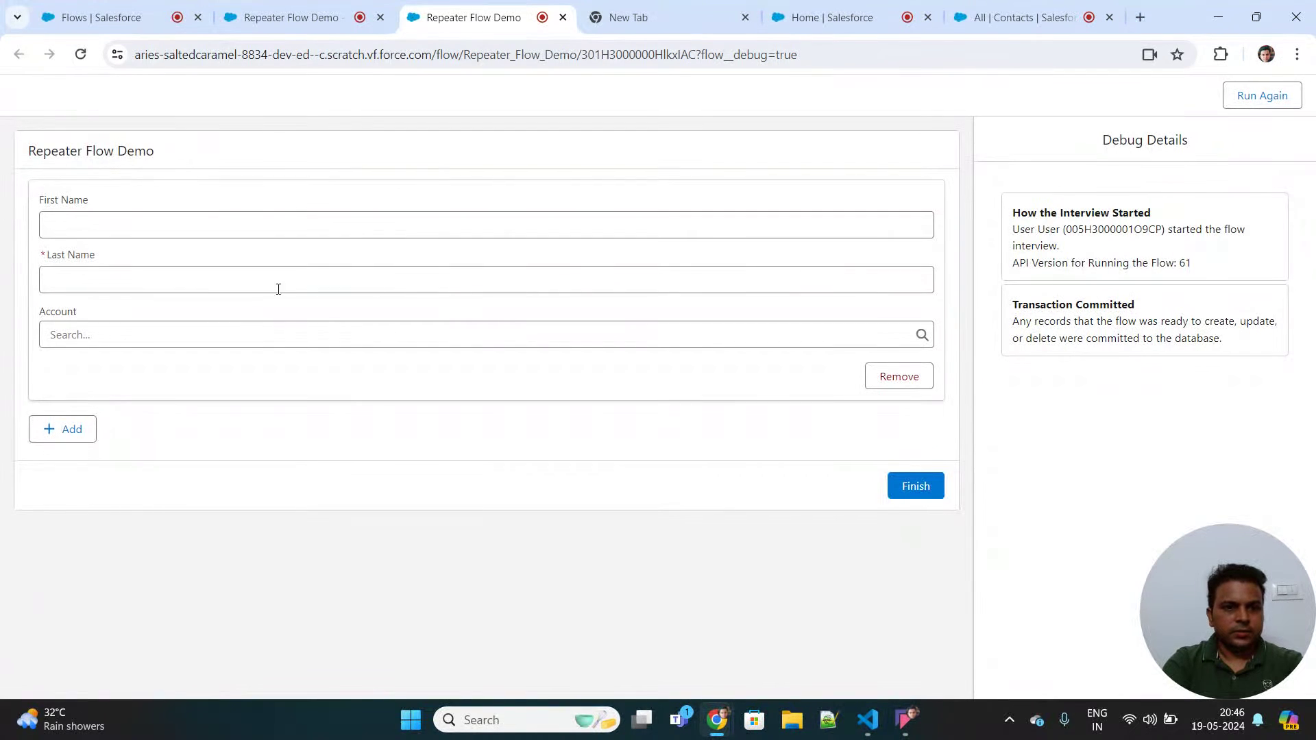
pyautogui.click(96, 236)
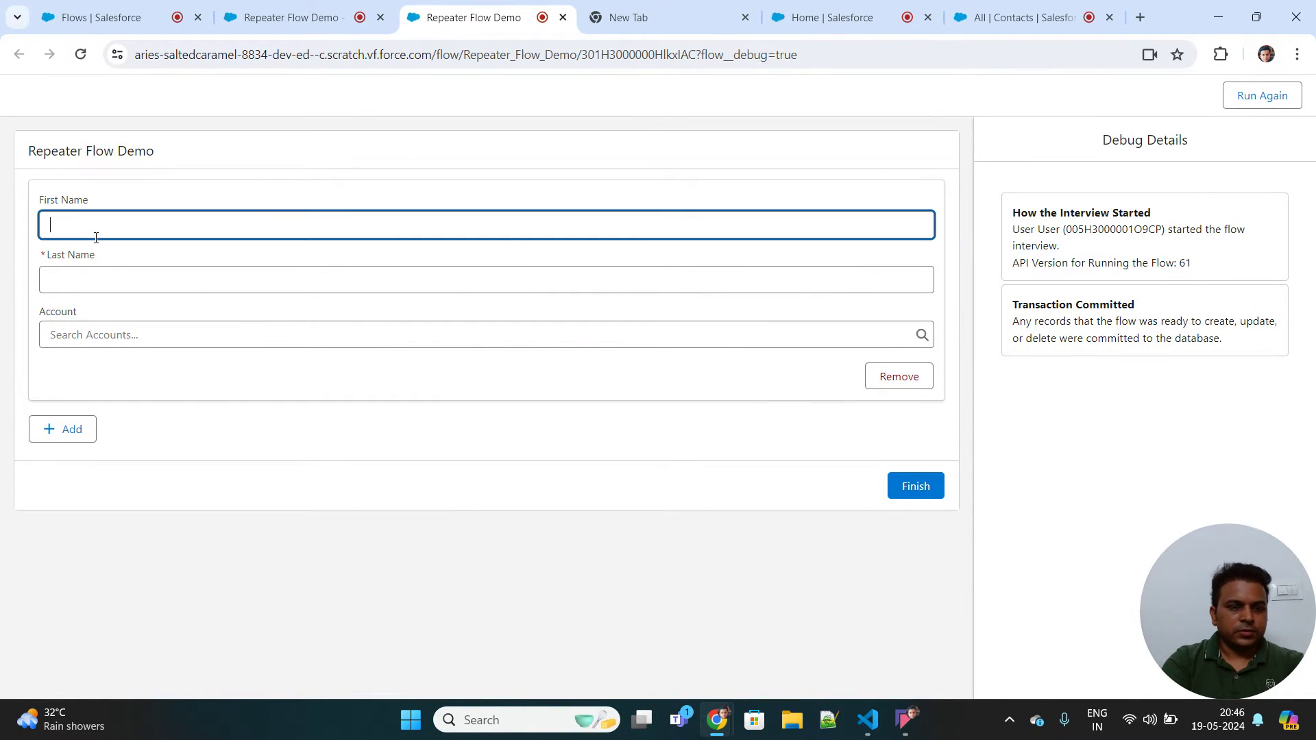
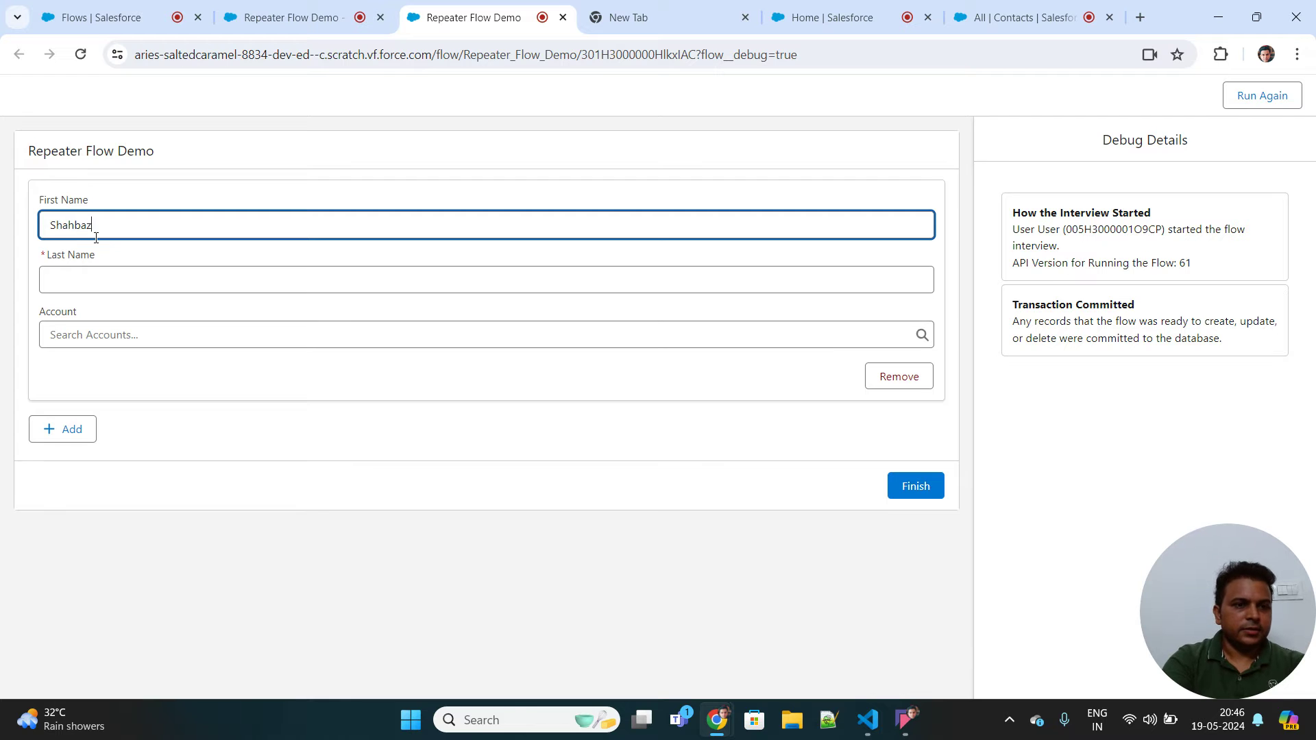
pyautogui.click(98, 286)
pyautogui.click(111, 331)
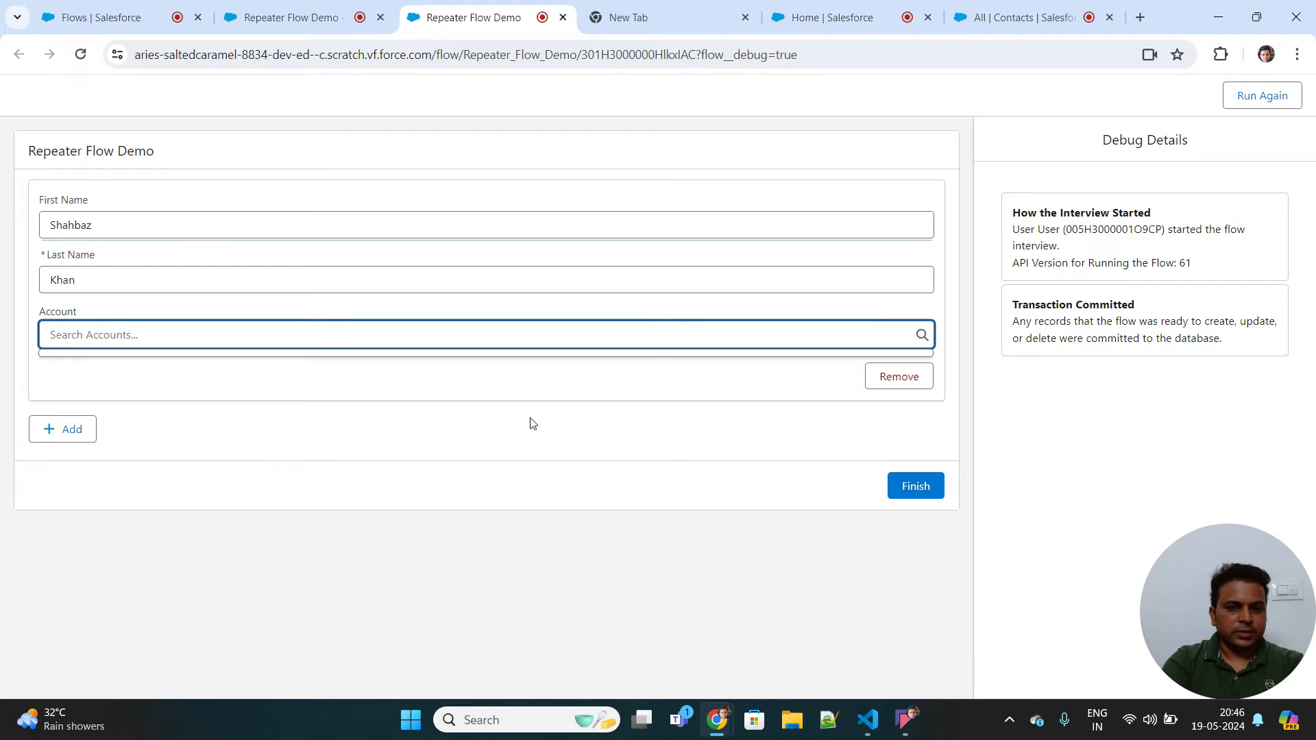
pyautogui.click(916, 487)
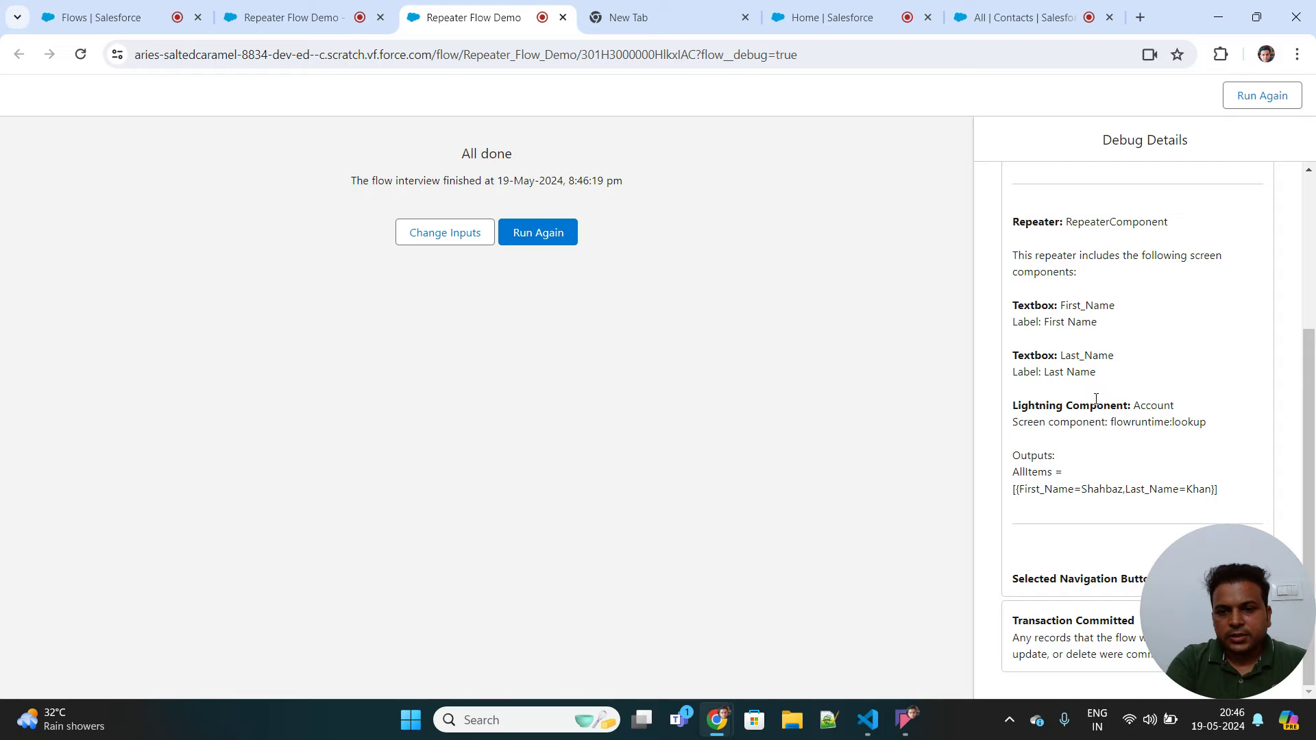
# Inspect the debug output's repeater fields and AllItems entry for the single contact, then return to the canvas.
pyautogui.scroll(3, 1096, 399)
pyautogui.scroll(-2, 1090, 371)
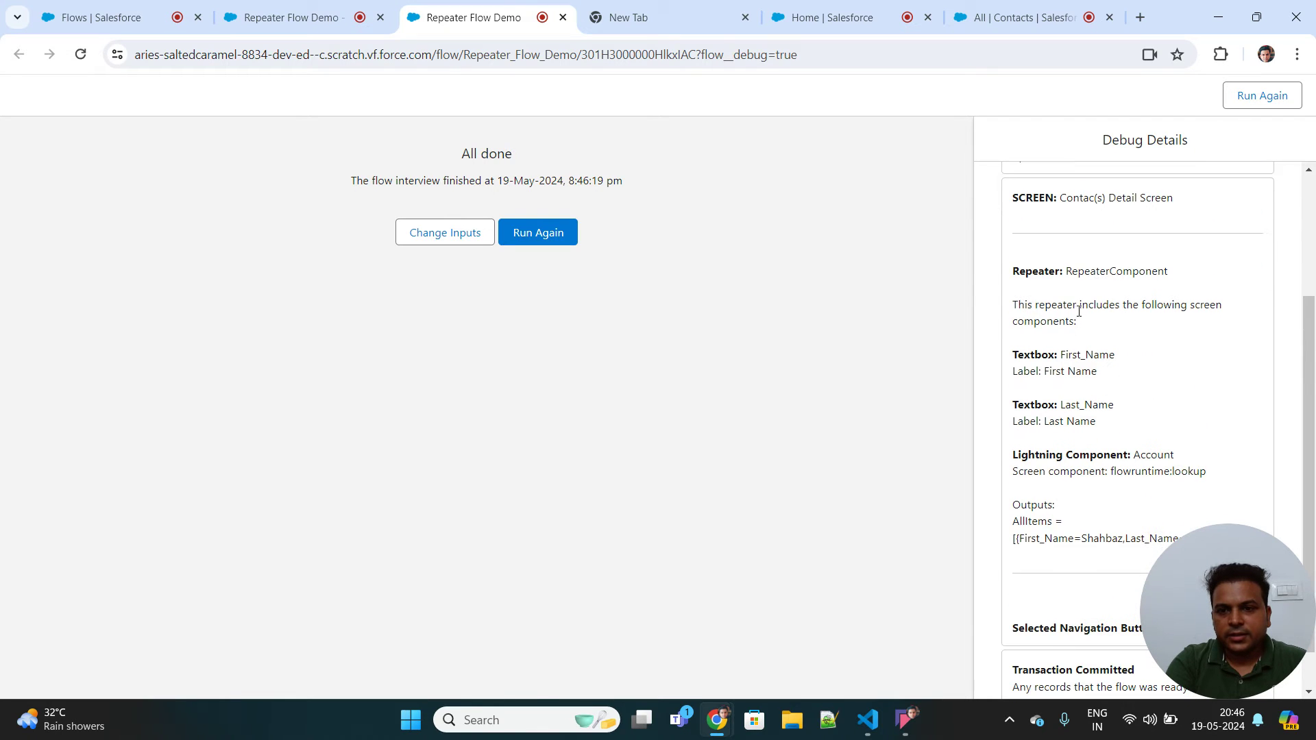
pyautogui.moveTo(1013, 351); pyautogui.dragTo(1156, 485)
pyautogui.click(1156, 485)
pyautogui.scroll(-1, 1156, 485)
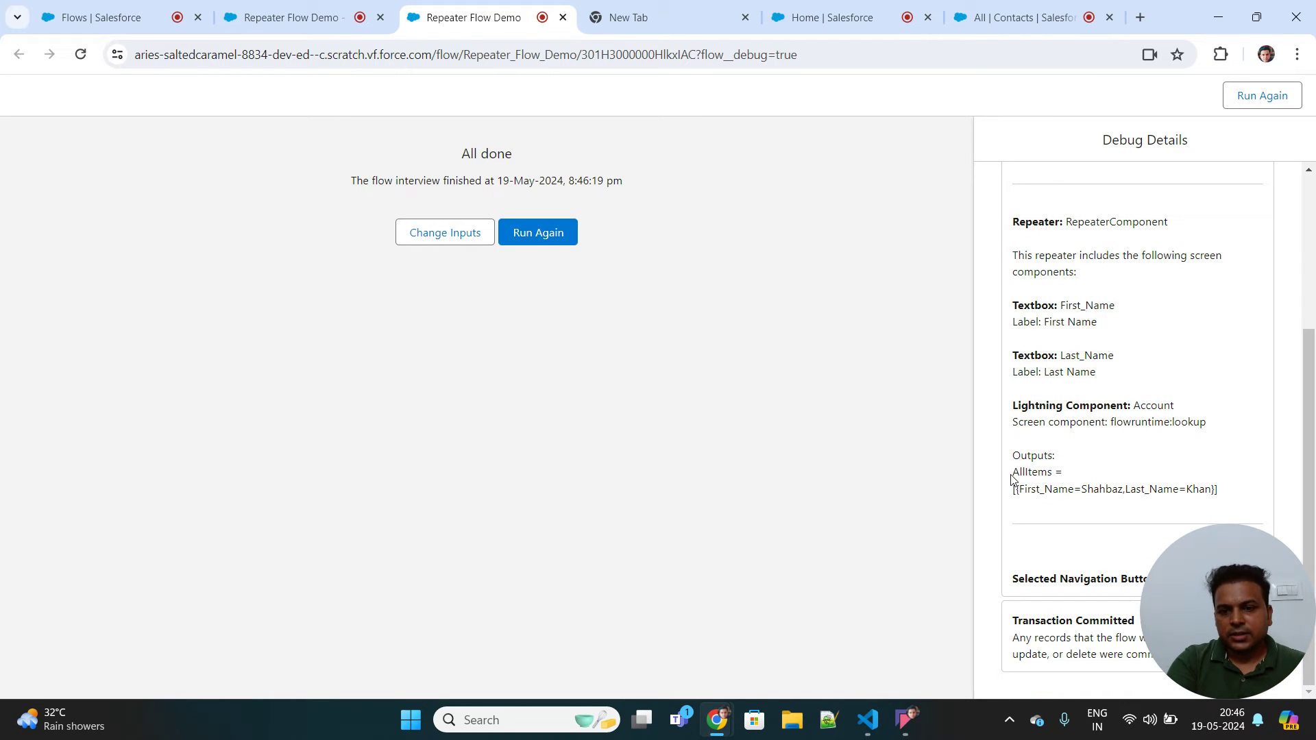
pyautogui.moveTo(1011, 474); pyautogui.dragTo(1245, 496)
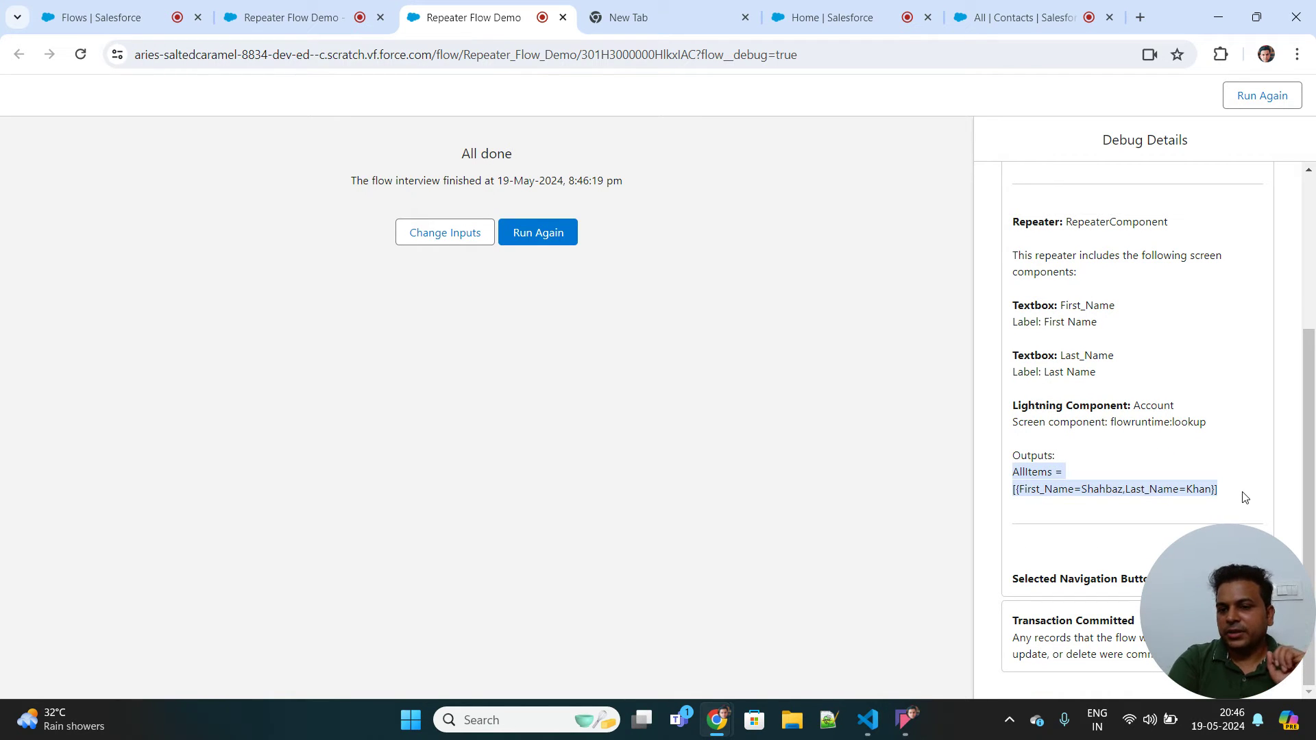
pyautogui.click(1245, 497)
pyautogui.doubleClick(1028, 473)
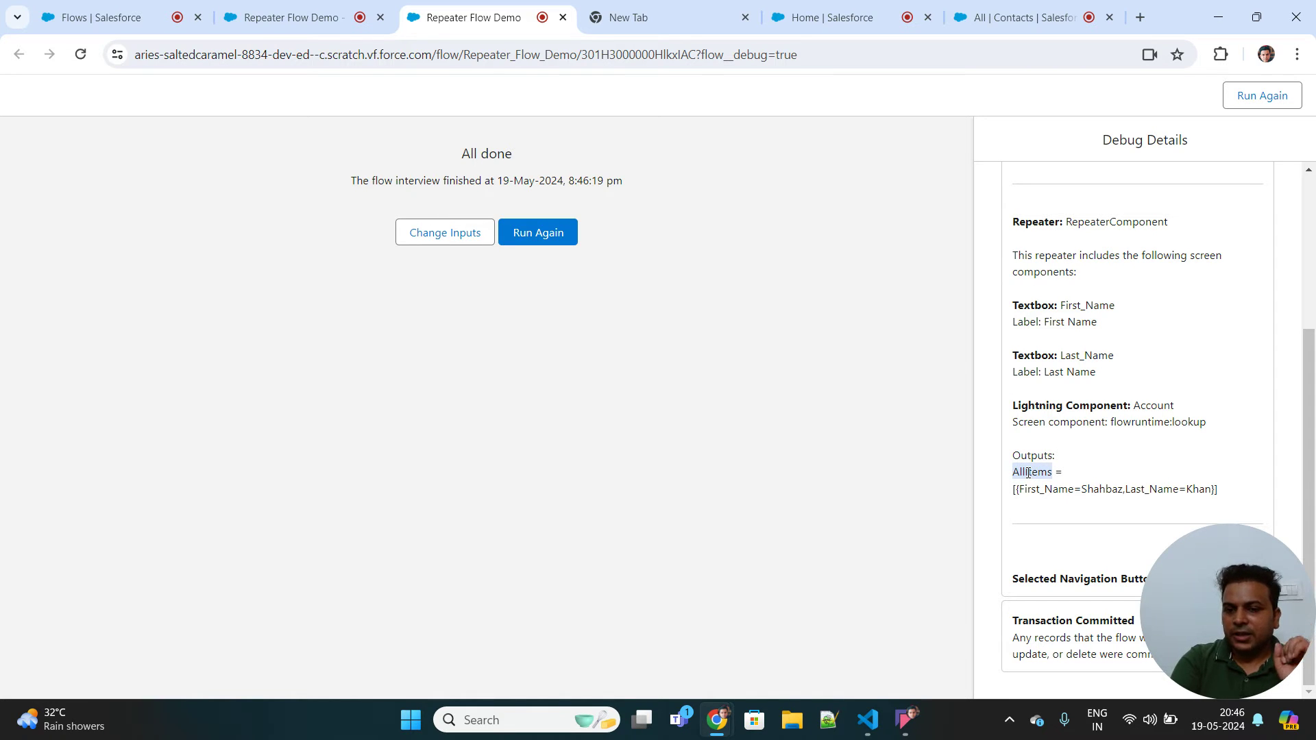
pyautogui.moveTo(1013, 495); pyautogui.dragTo(1222, 501)
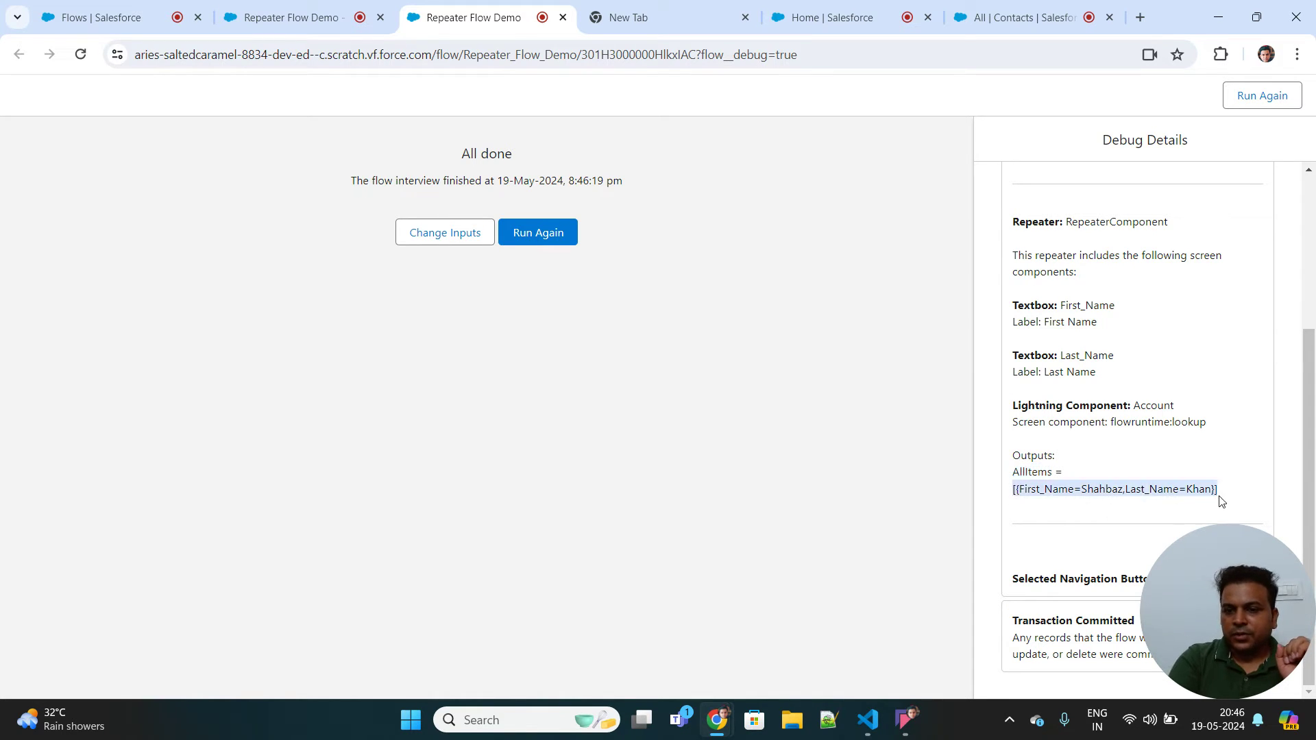
pyautogui.click(1237, 492)
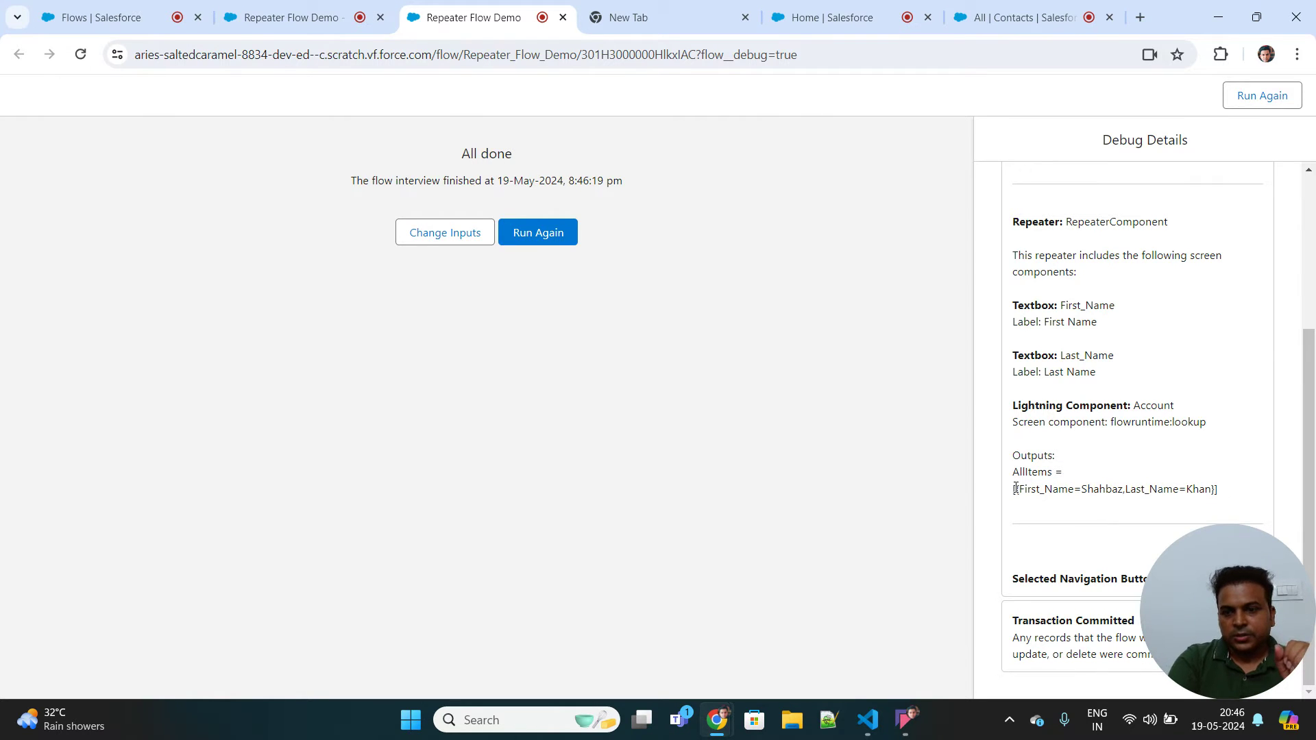
pyautogui.moveTo(1015, 492); pyautogui.dragTo(1211, 482)
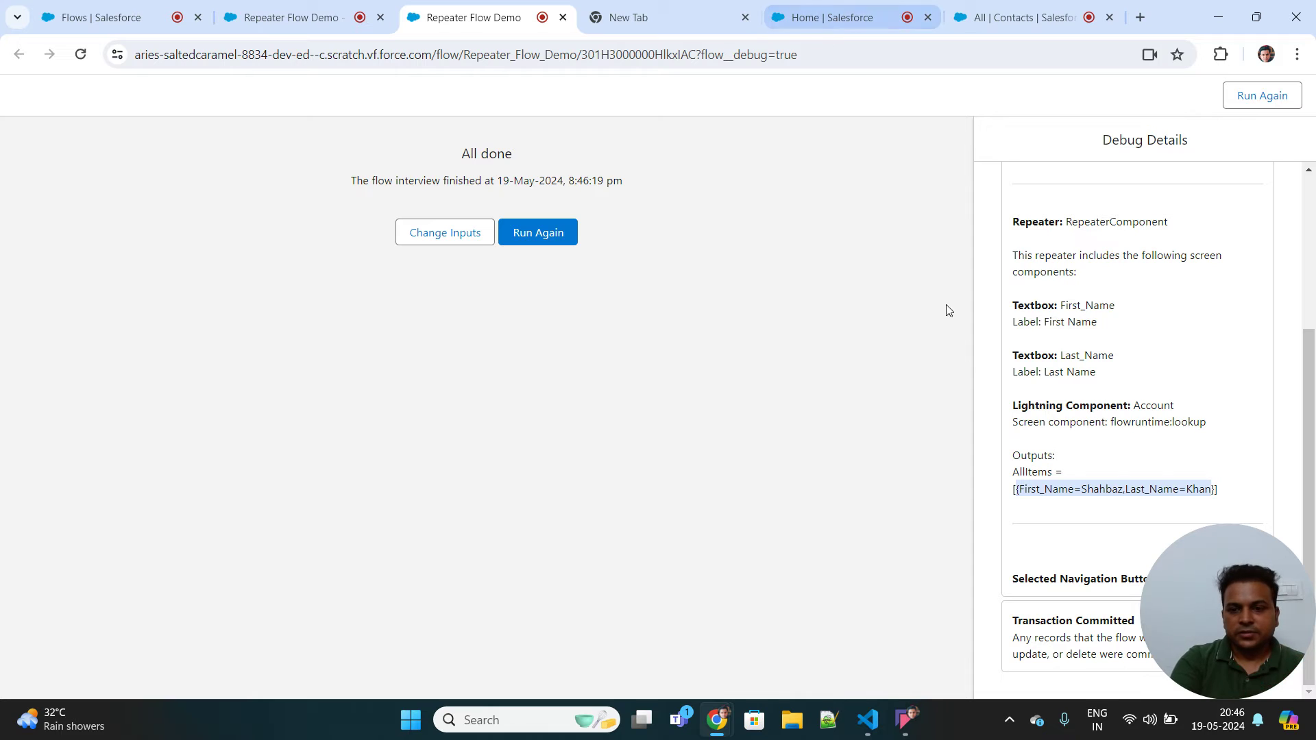
pyautogui.click(290, 19)
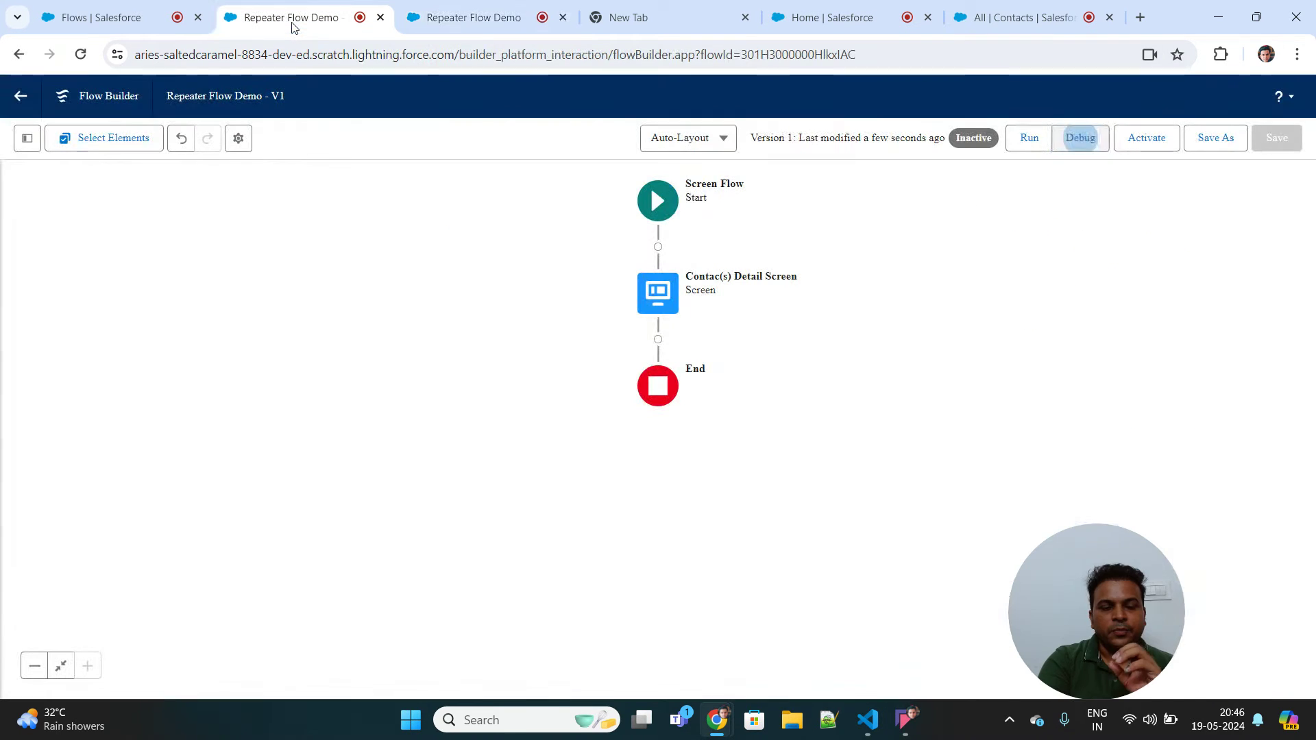
# Insert a Loop element labelled 'Iterate over record' after the contact screen.
pyautogui.click(657, 338)
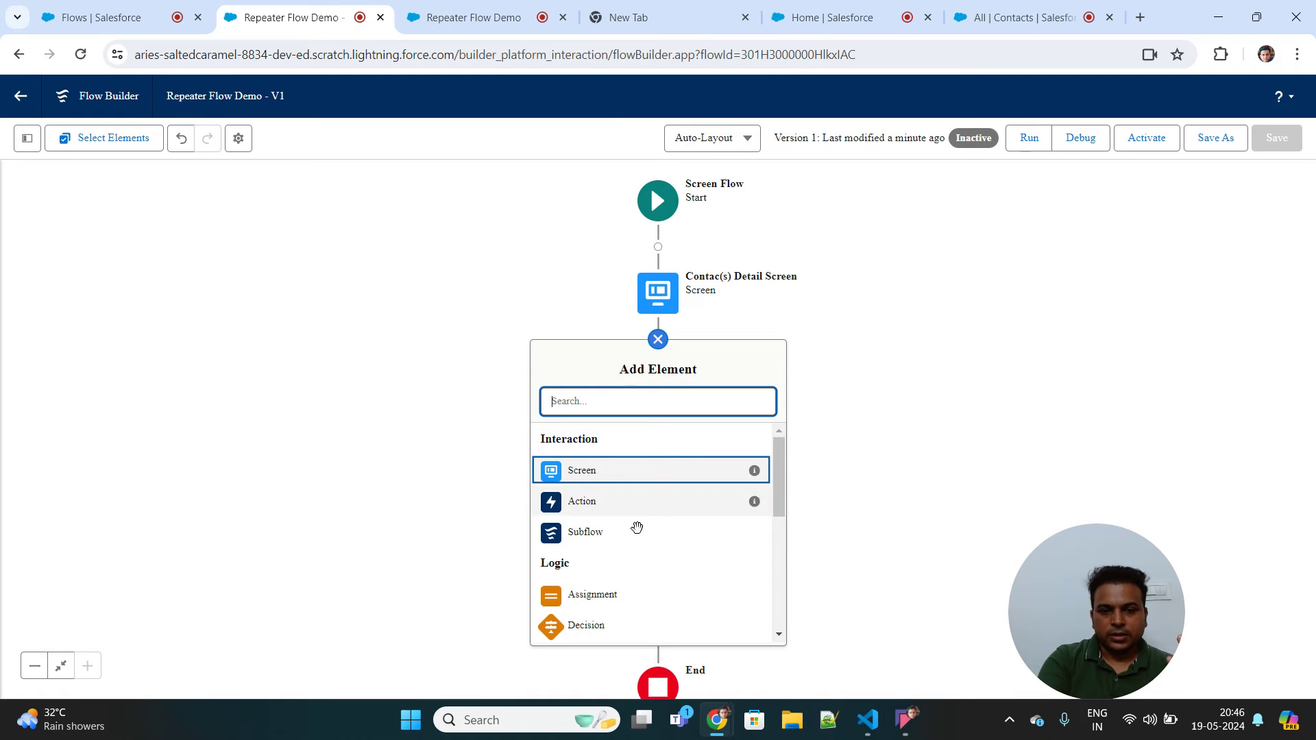
pyautogui.scroll(-3, 641, 549)
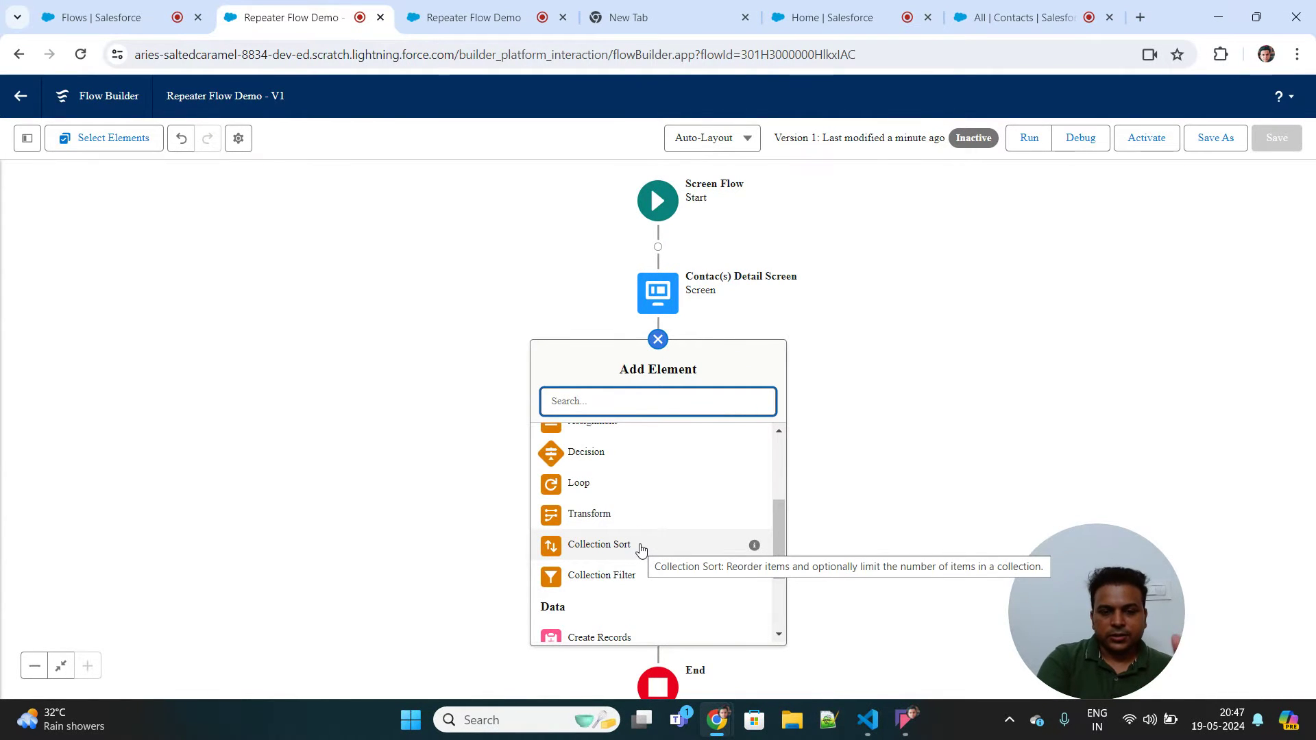
pyautogui.scroll(3, 641, 549)
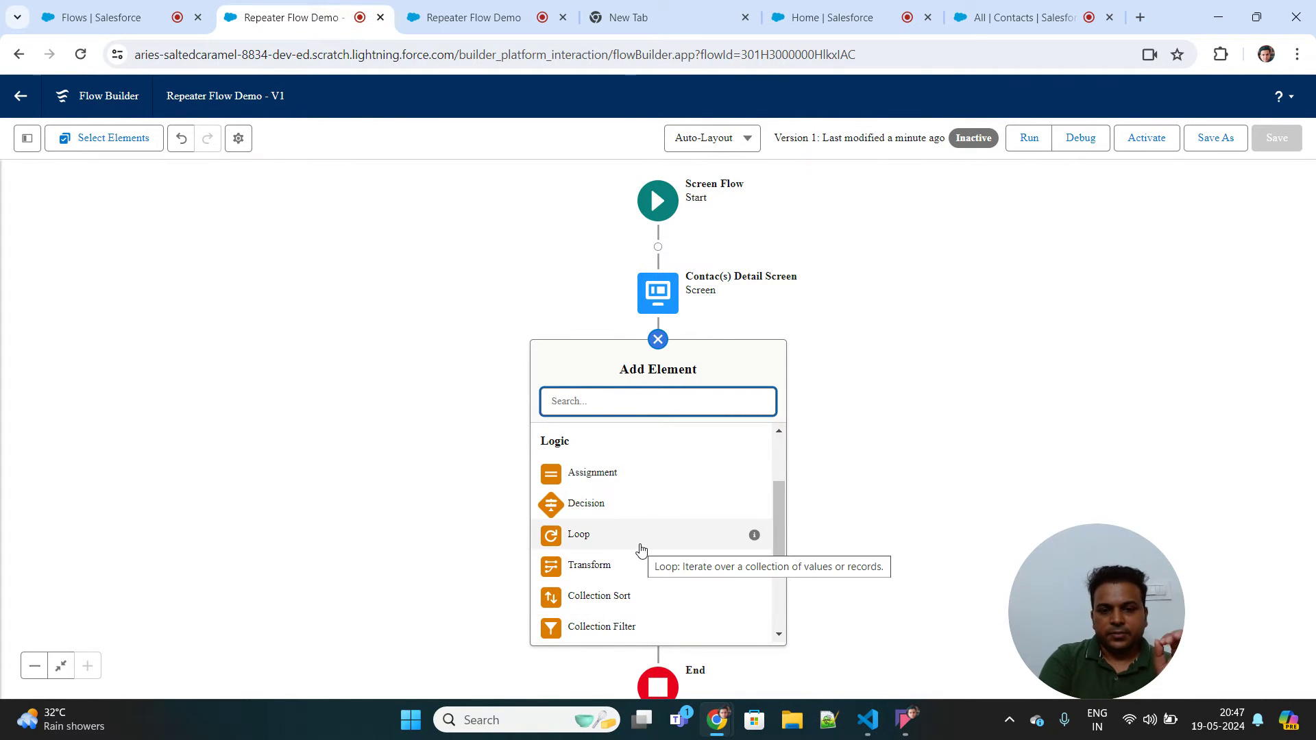
pyautogui.click(578, 536)
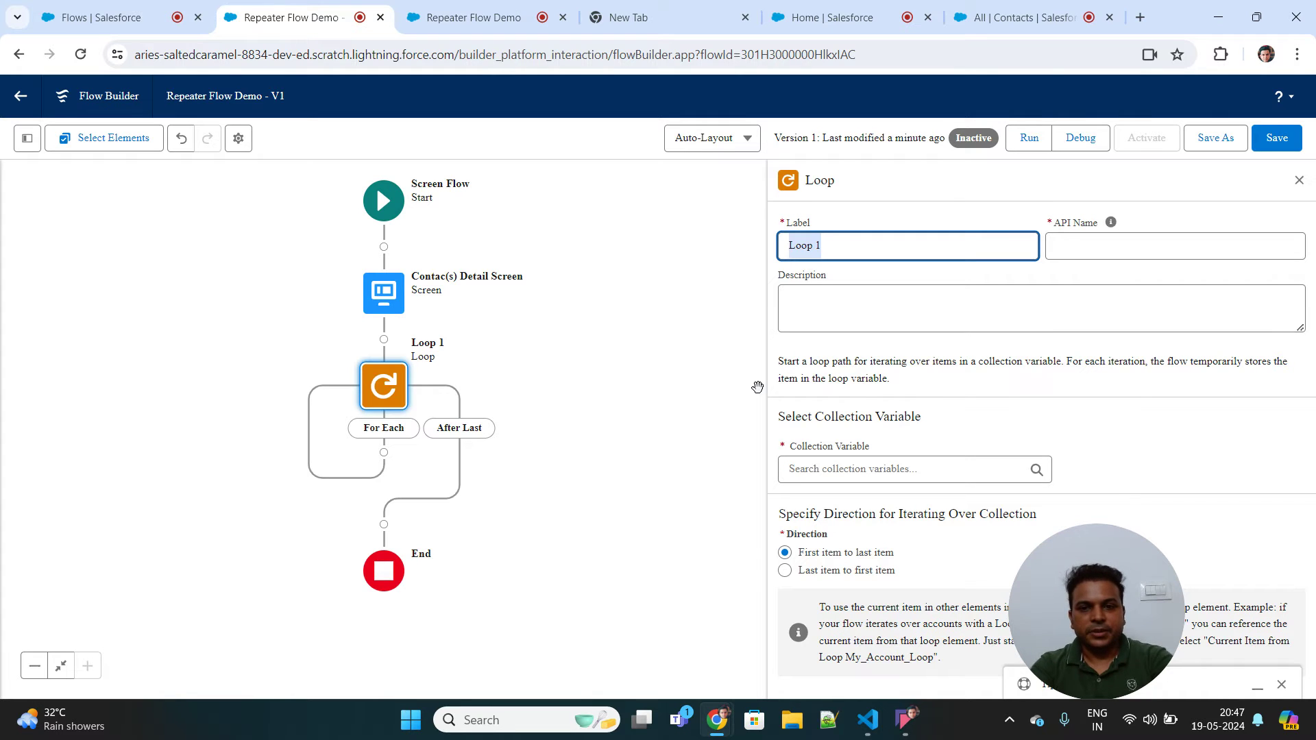
pyautogui.write('It')
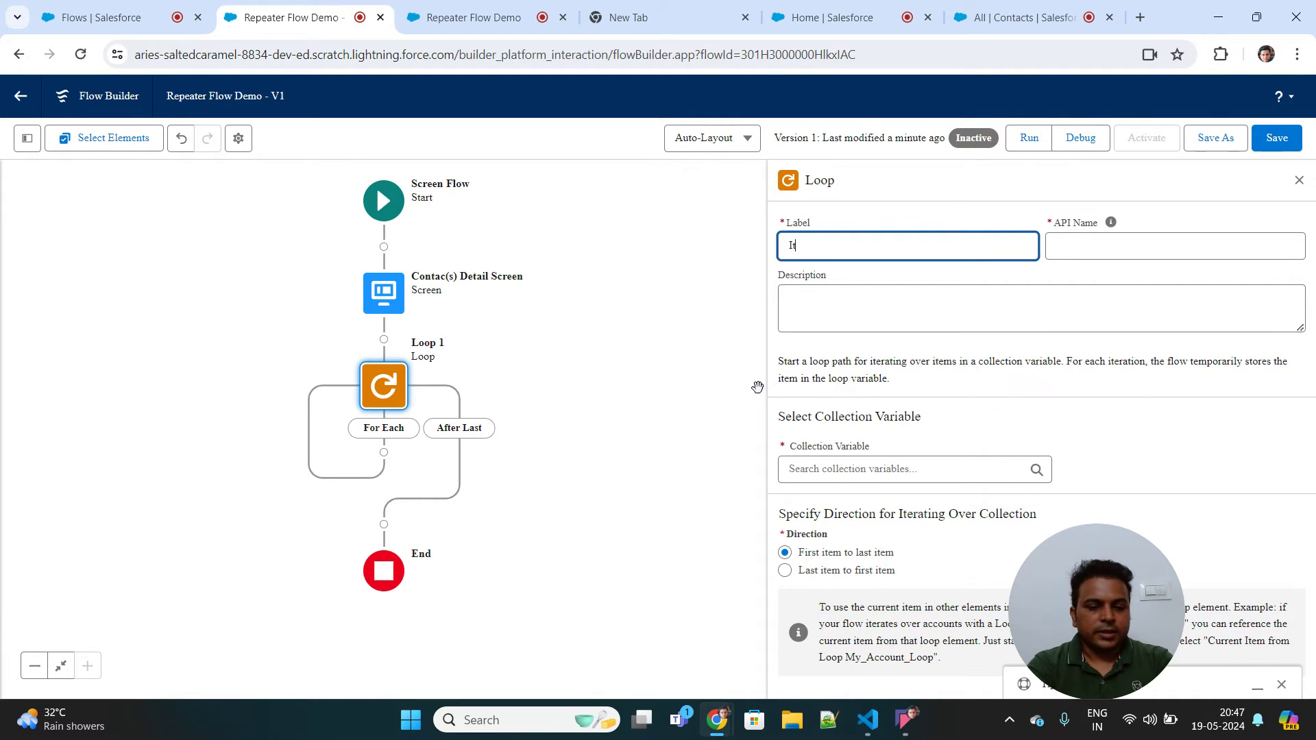
pyautogui.write('erate over ')
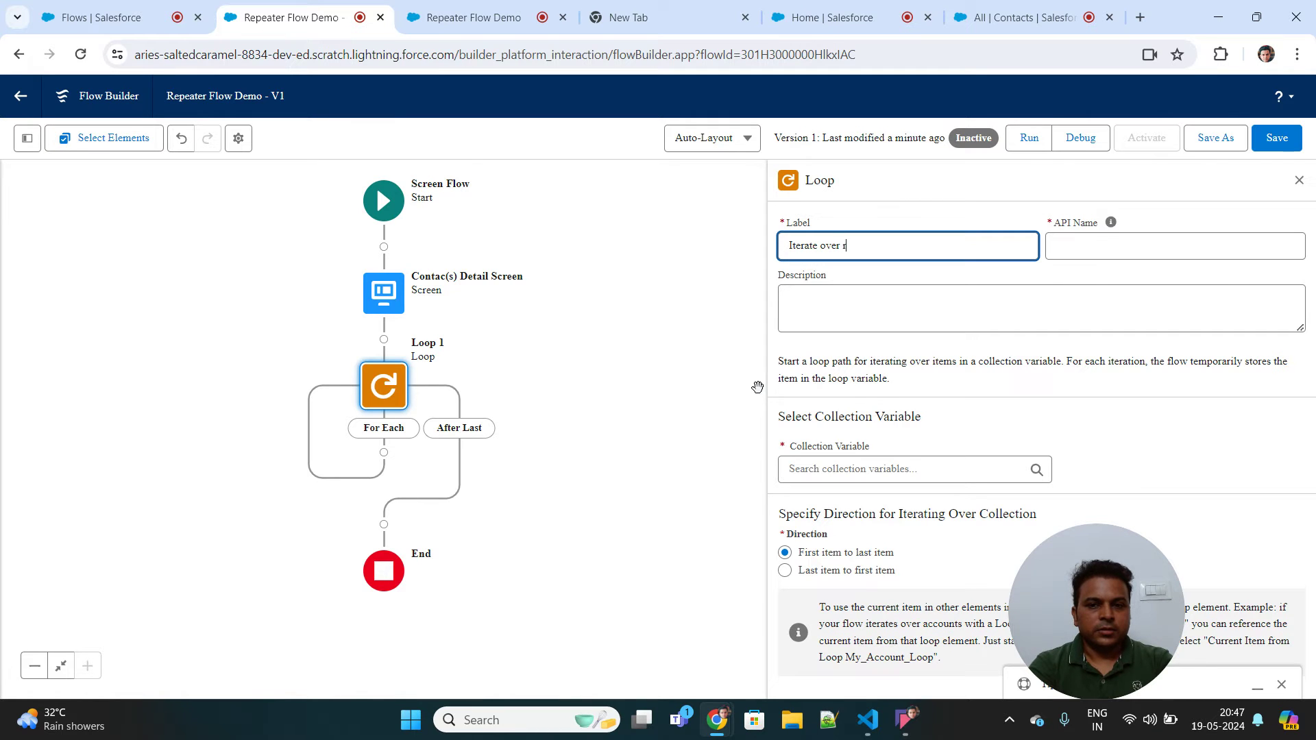
pyautogui.write('records')
# Set the loop's collection variable to the RepeaterComponent's All Items and close the loop settings.
pyautogui.click(835, 473)
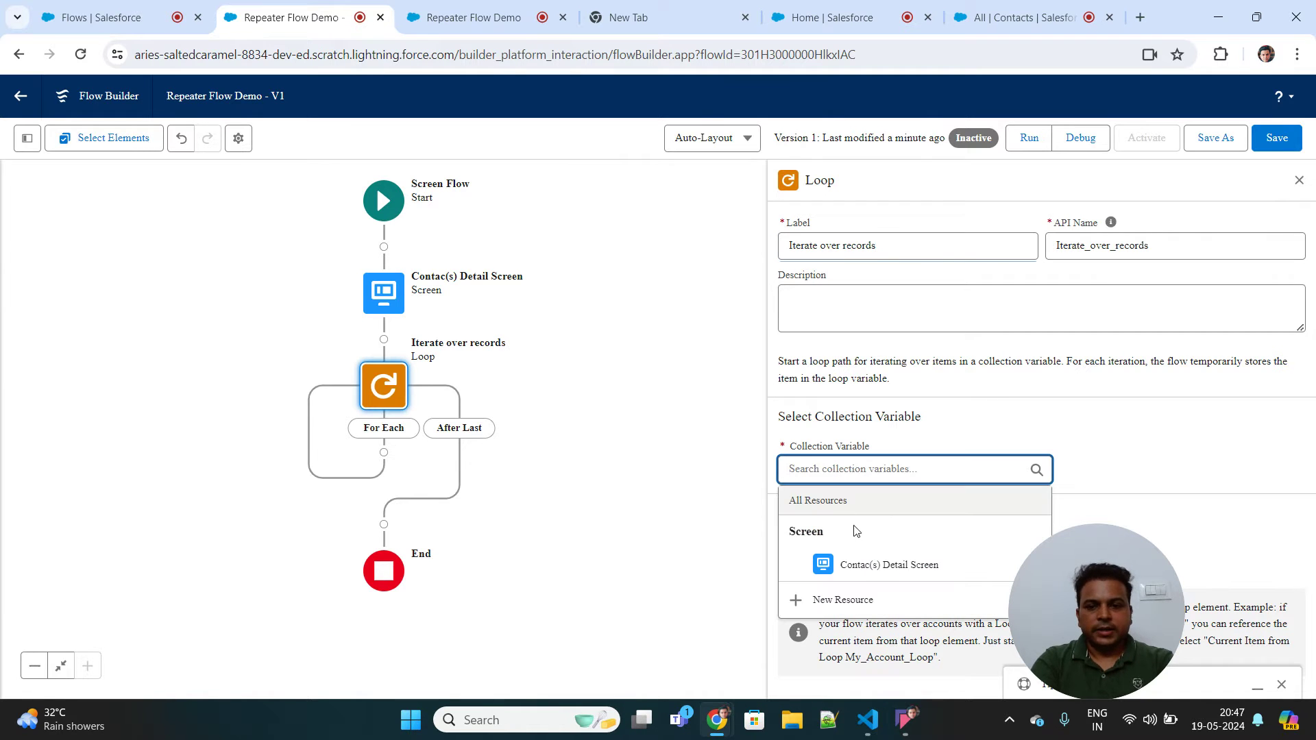
pyautogui.moveTo(1073, 576); pyautogui.dragTo(1196, 576)
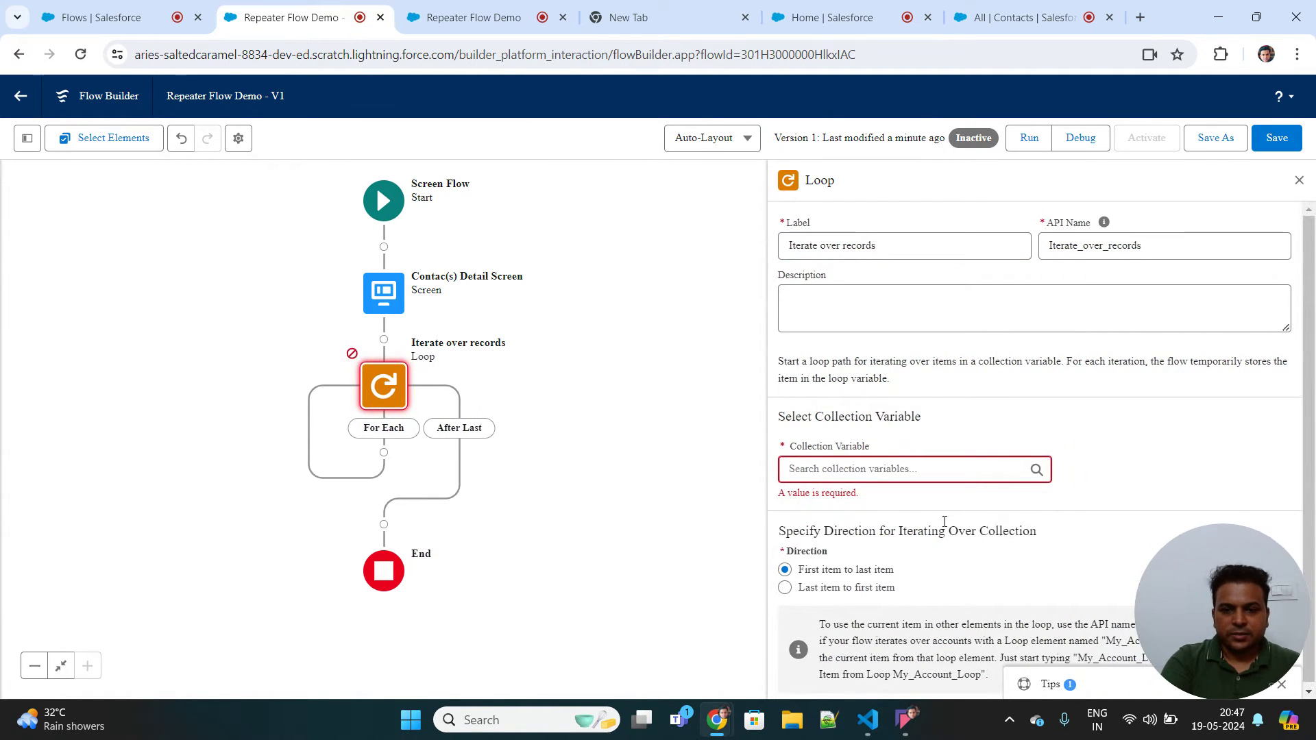
pyautogui.click(869, 468)
pyautogui.moveTo(1012, 568)
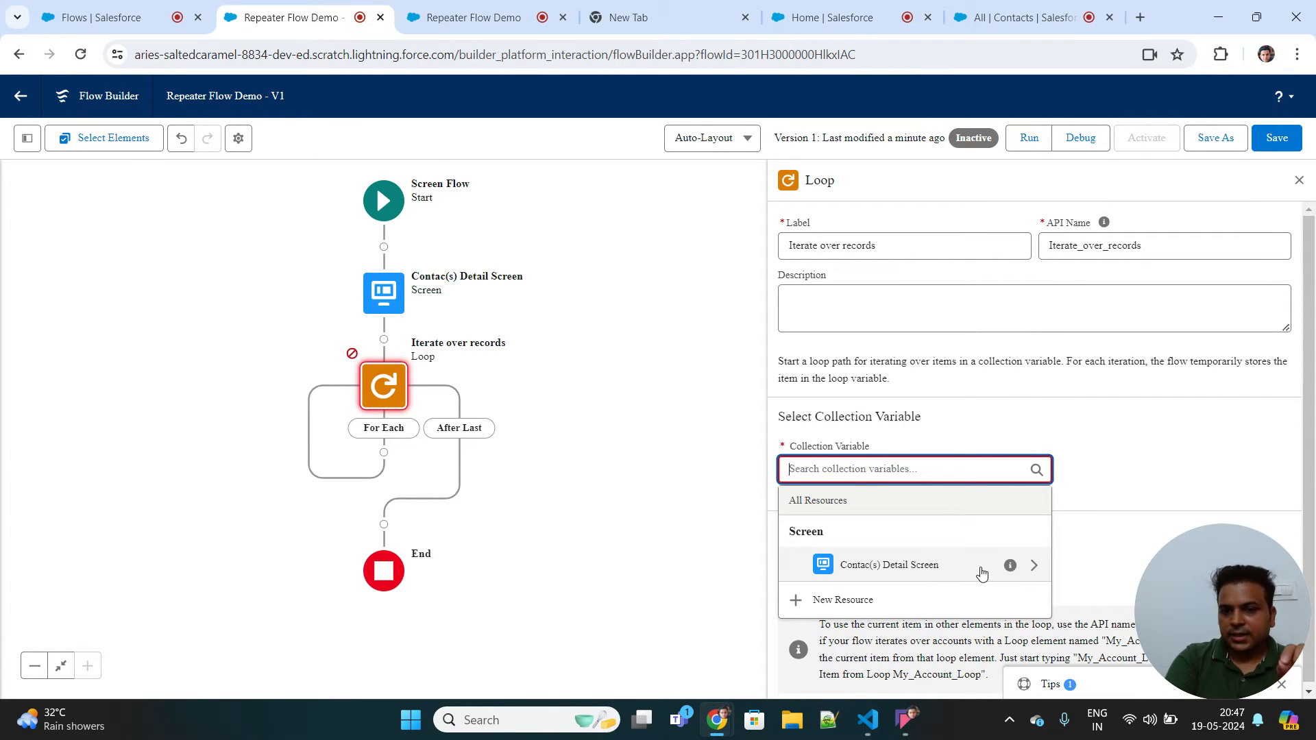
pyautogui.click(982, 573)
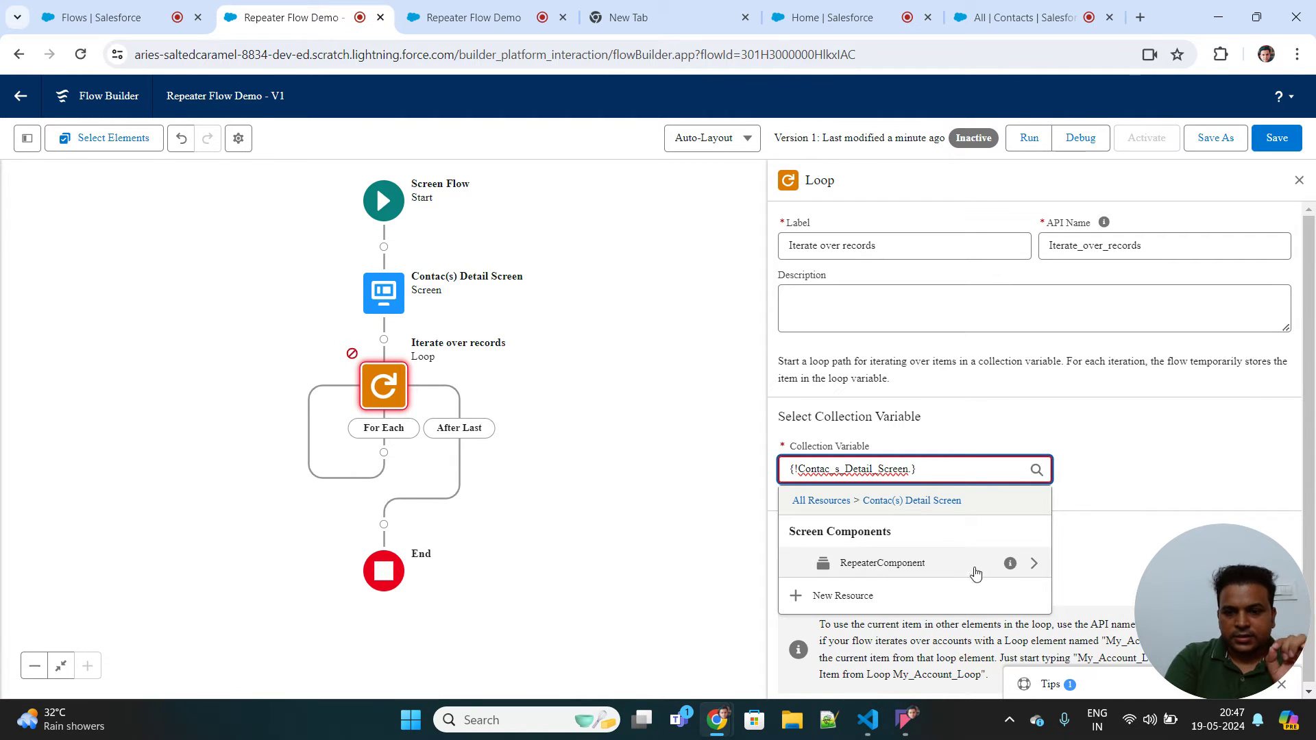
pyautogui.moveTo(1009, 564)
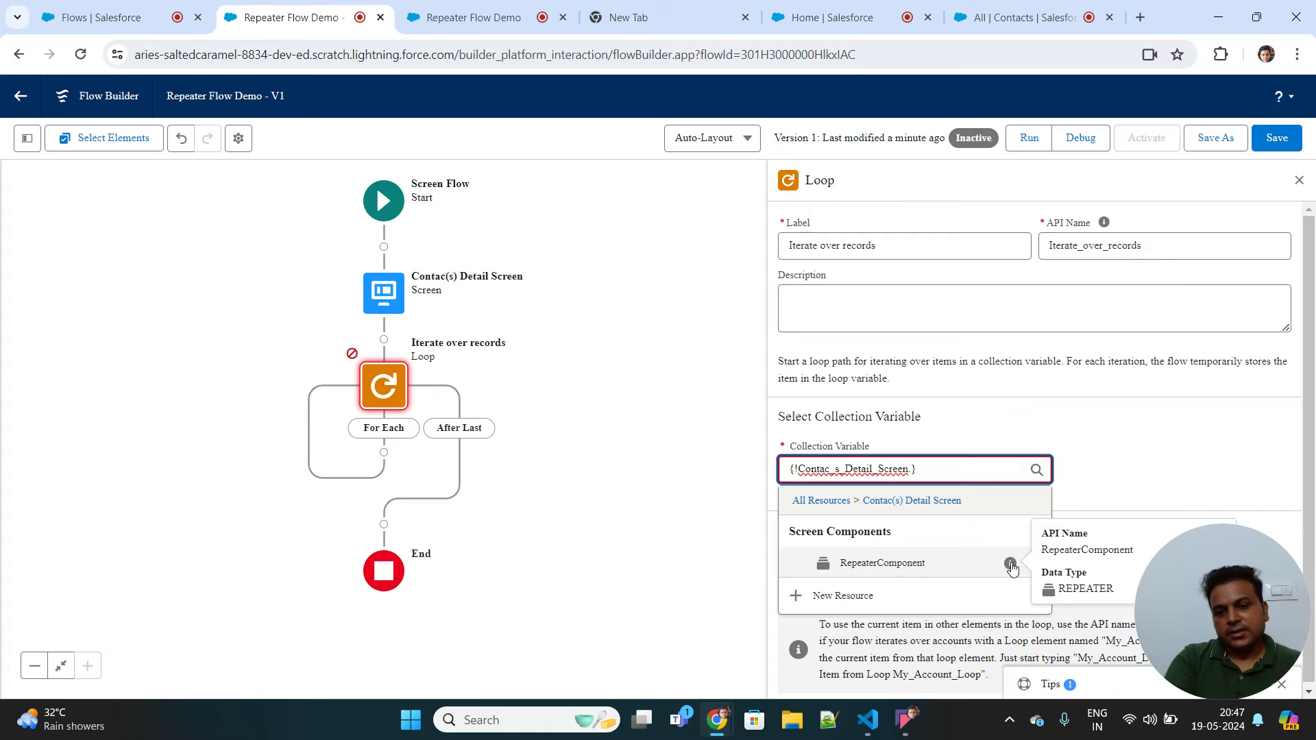
pyautogui.click(975, 566)
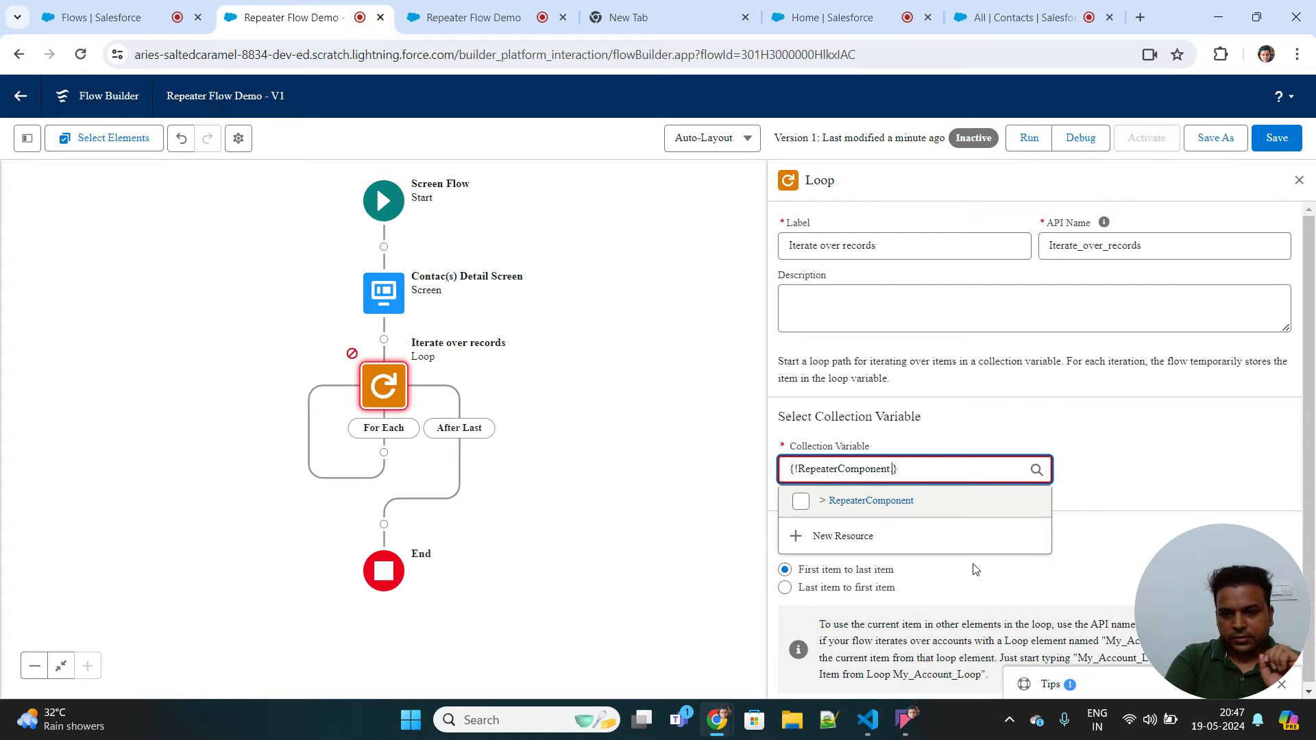
pyautogui.press('BackSpace')
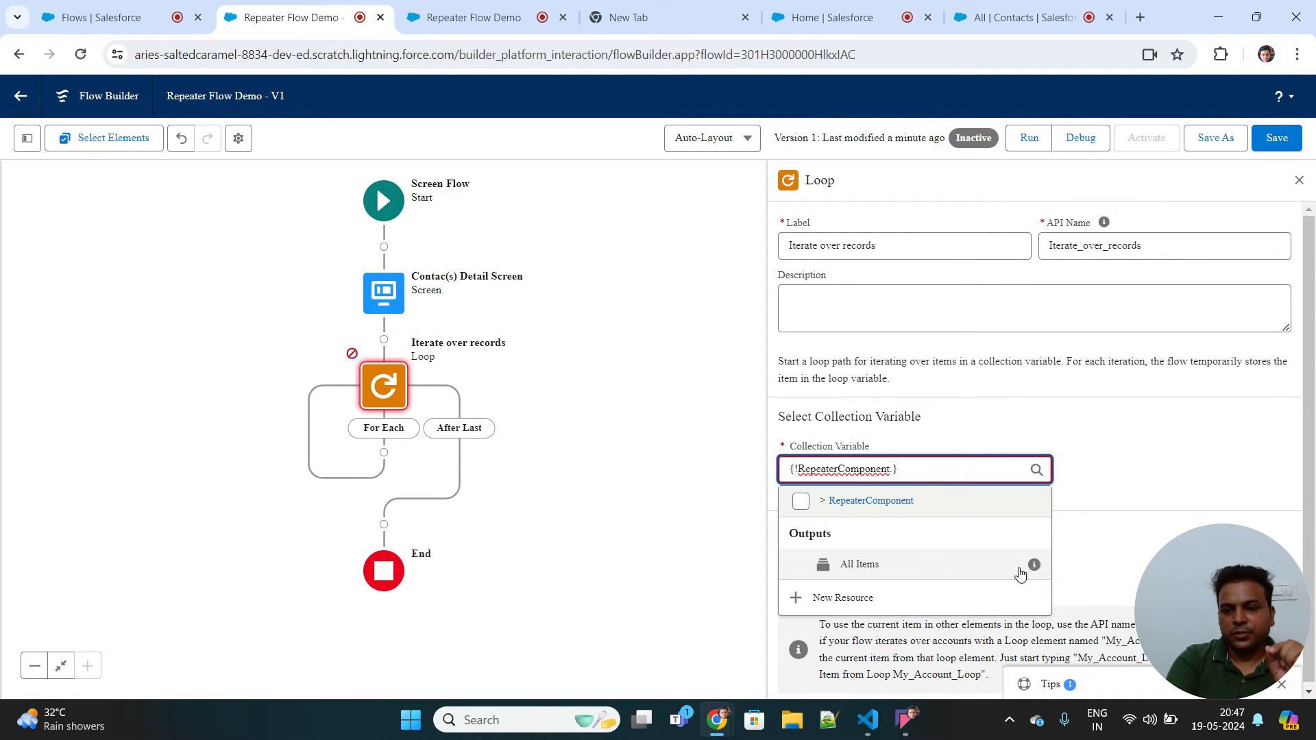
pyautogui.moveTo(1035, 568)
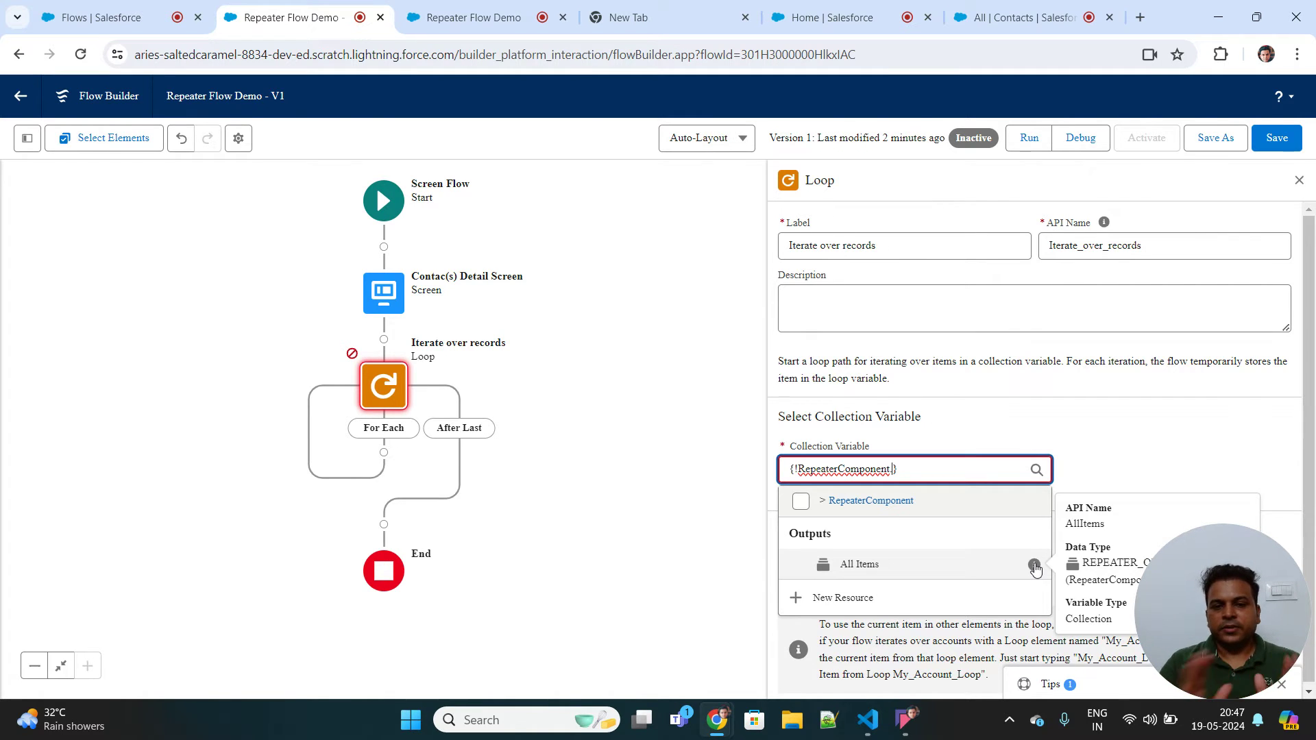
pyautogui.click(849, 566)
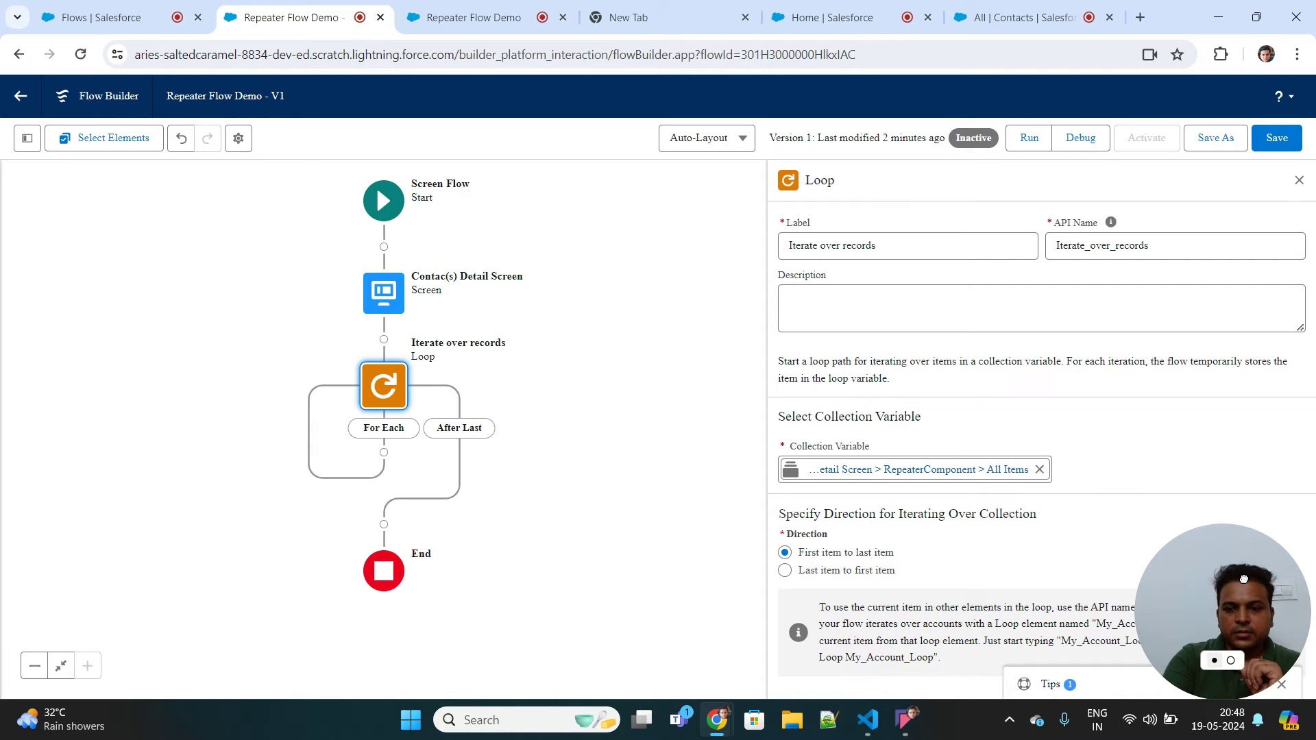
pyautogui.moveTo(1221, 552); pyautogui.dragTo(1144, 559)
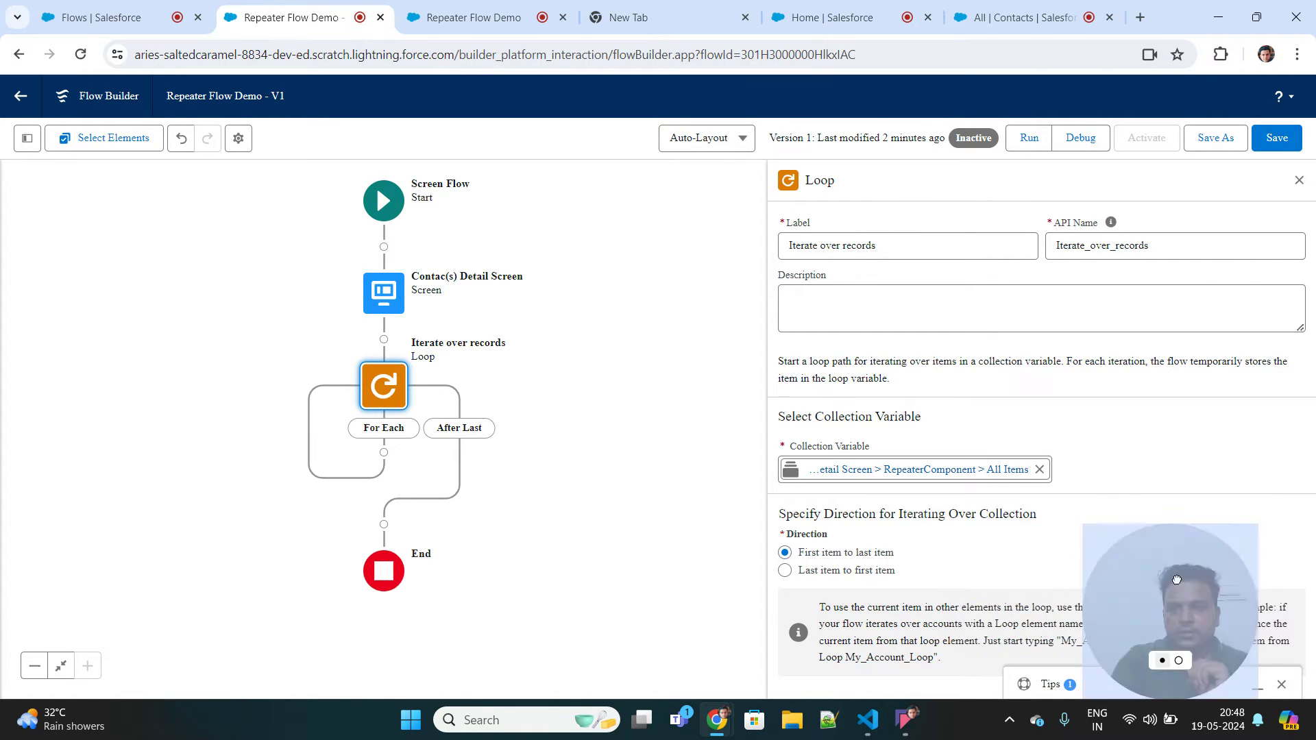
pyautogui.click(1298, 182)
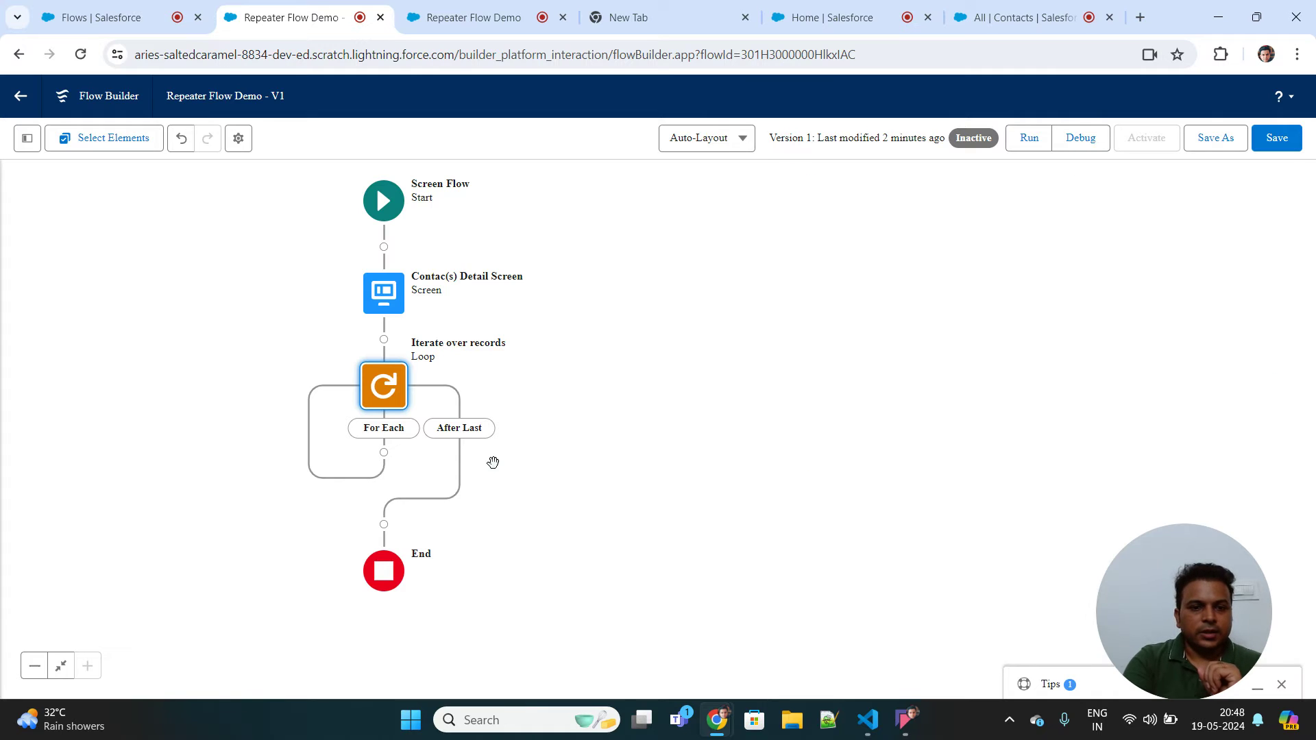
# Add an Assignment labelled 'Assign contact Record' inside the loop's For Each path.
pyautogui.click(384, 453)
pyautogui.scroll(-3, 357, 581)
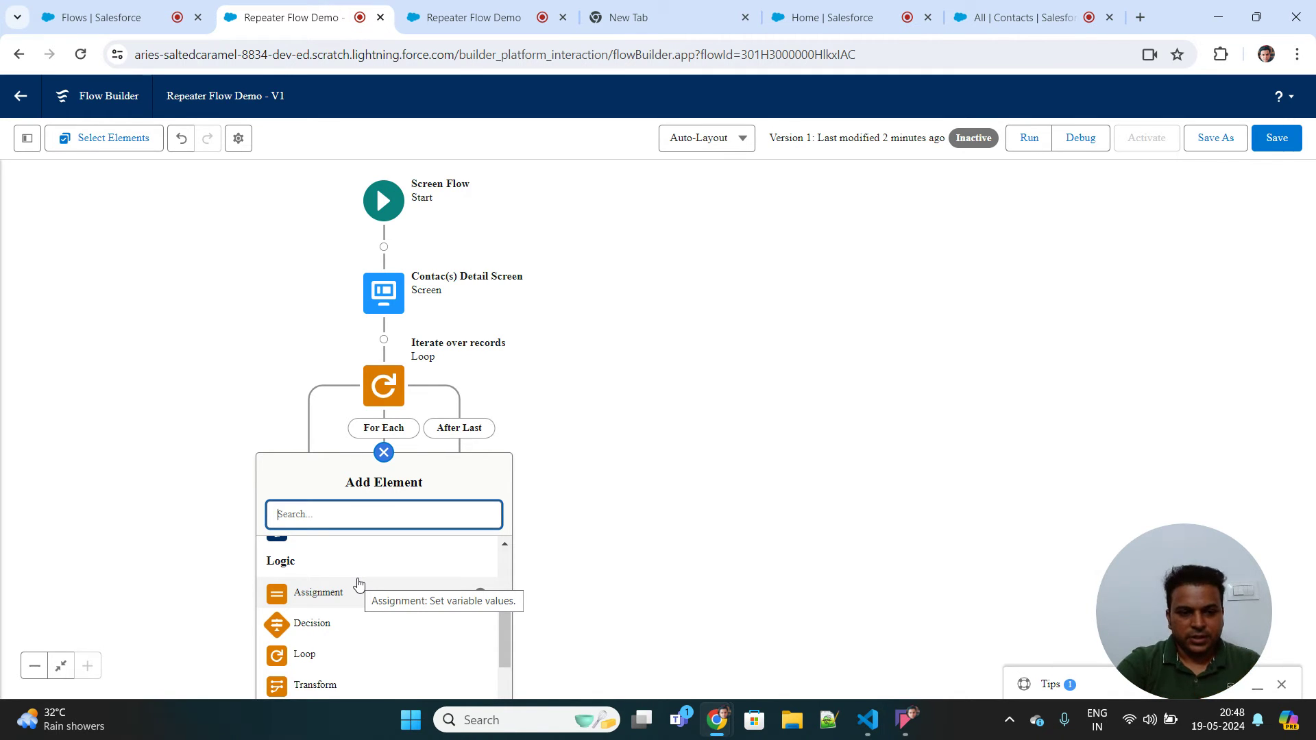
pyautogui.click(305, 594)
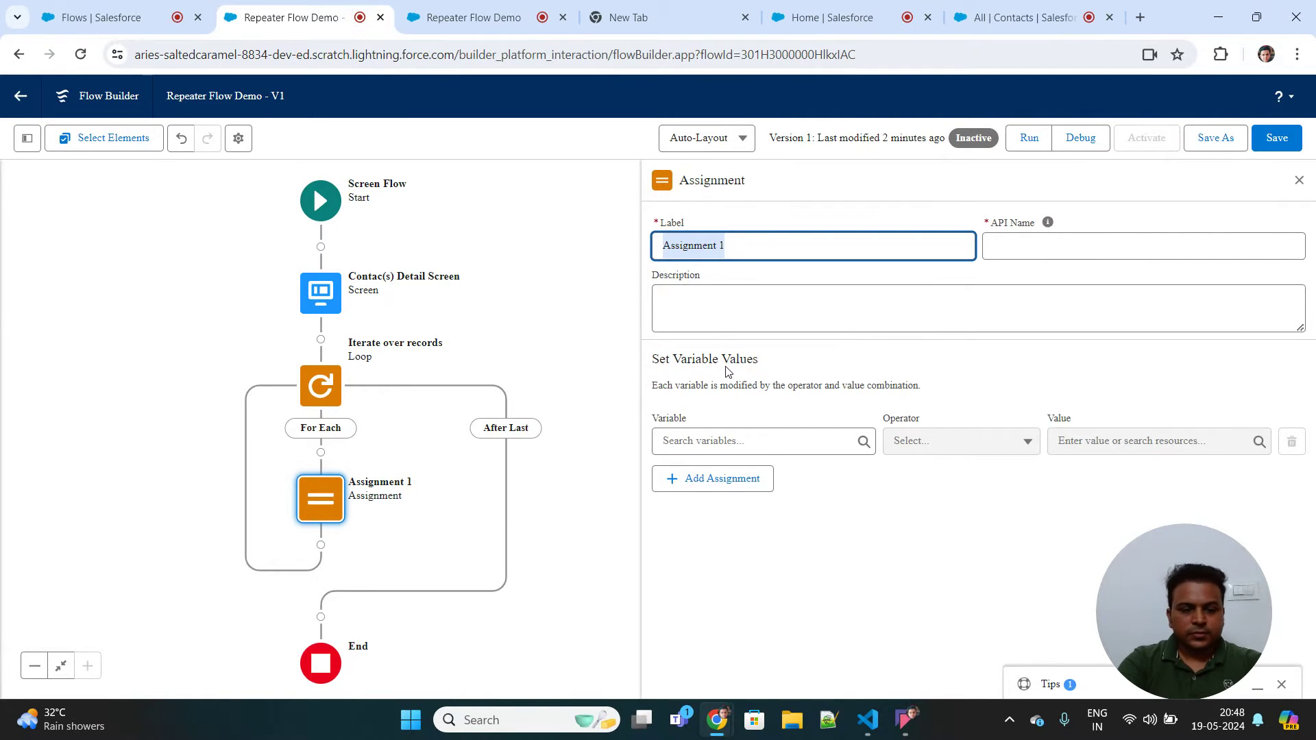
pyautogui.write('Assign contact Record')
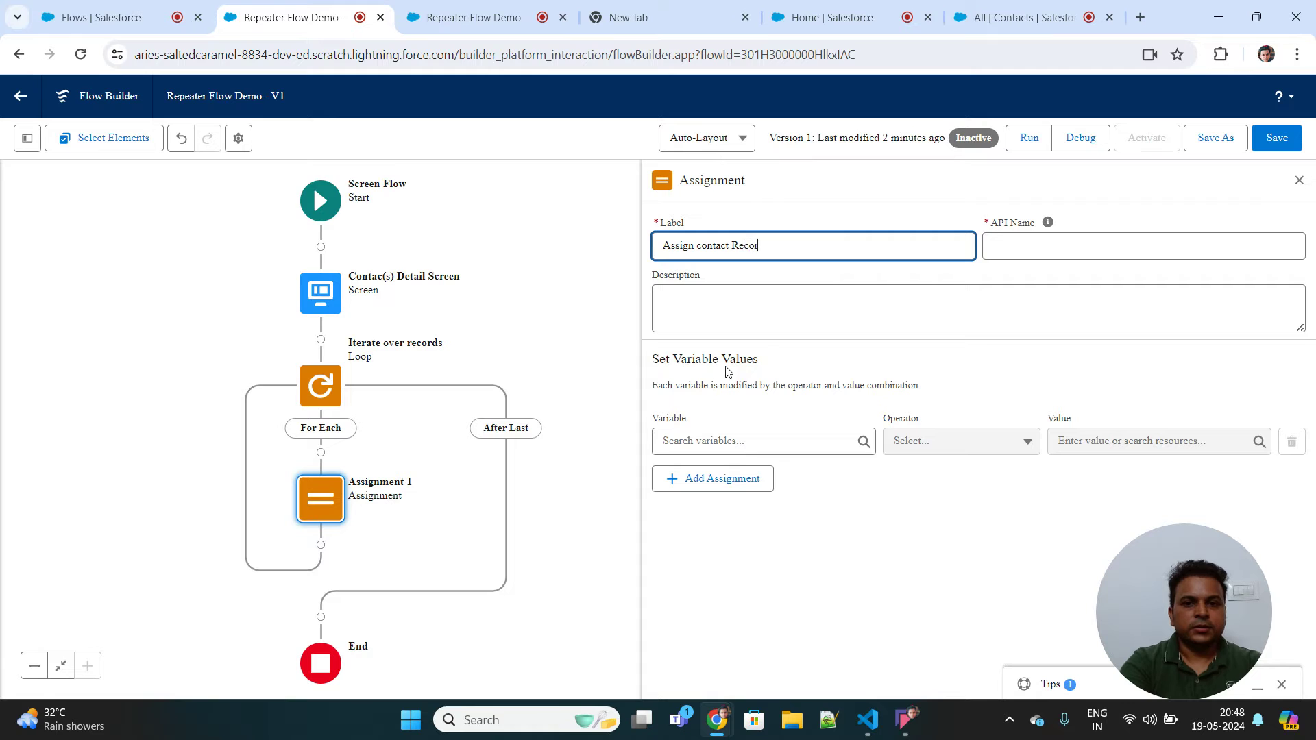
# Define a new variable contactRec of data type Record with object Contact.
pyautogui.click(721, 440)
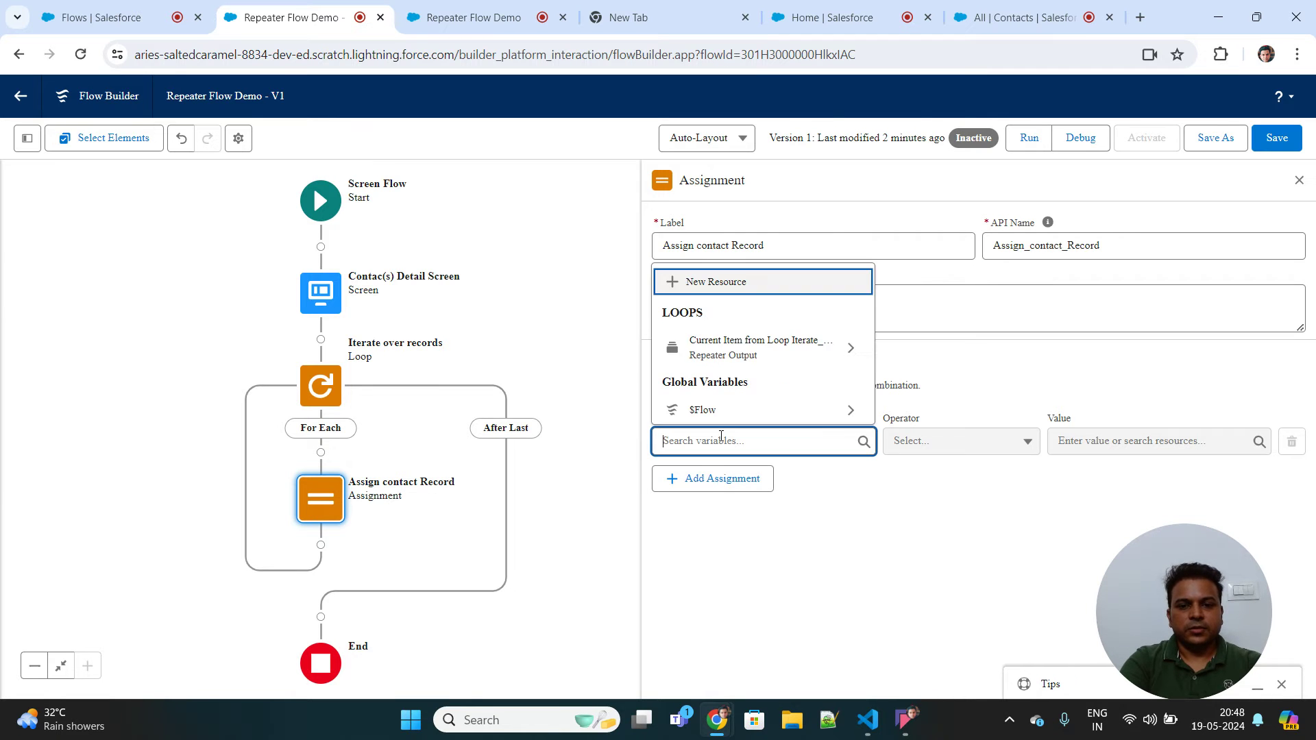
pyautogui.click(721, 282)
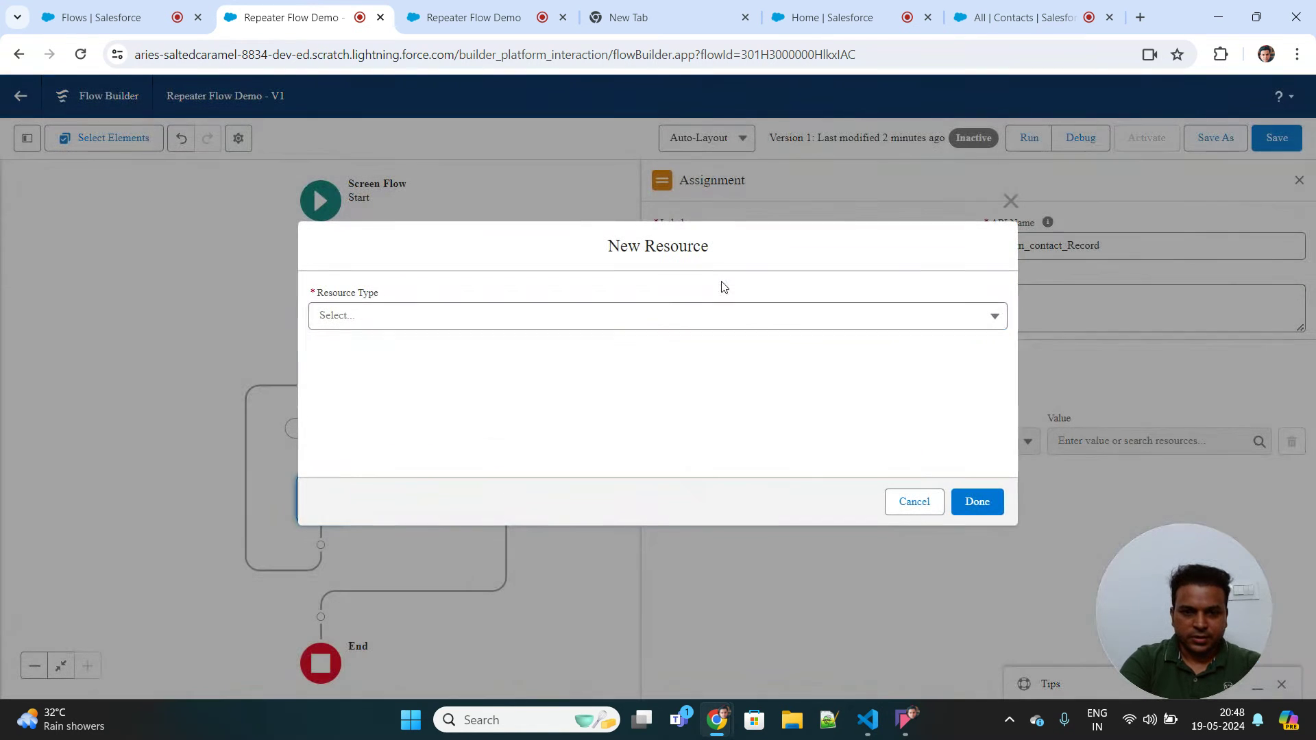
pyautogui.click(406, 312)
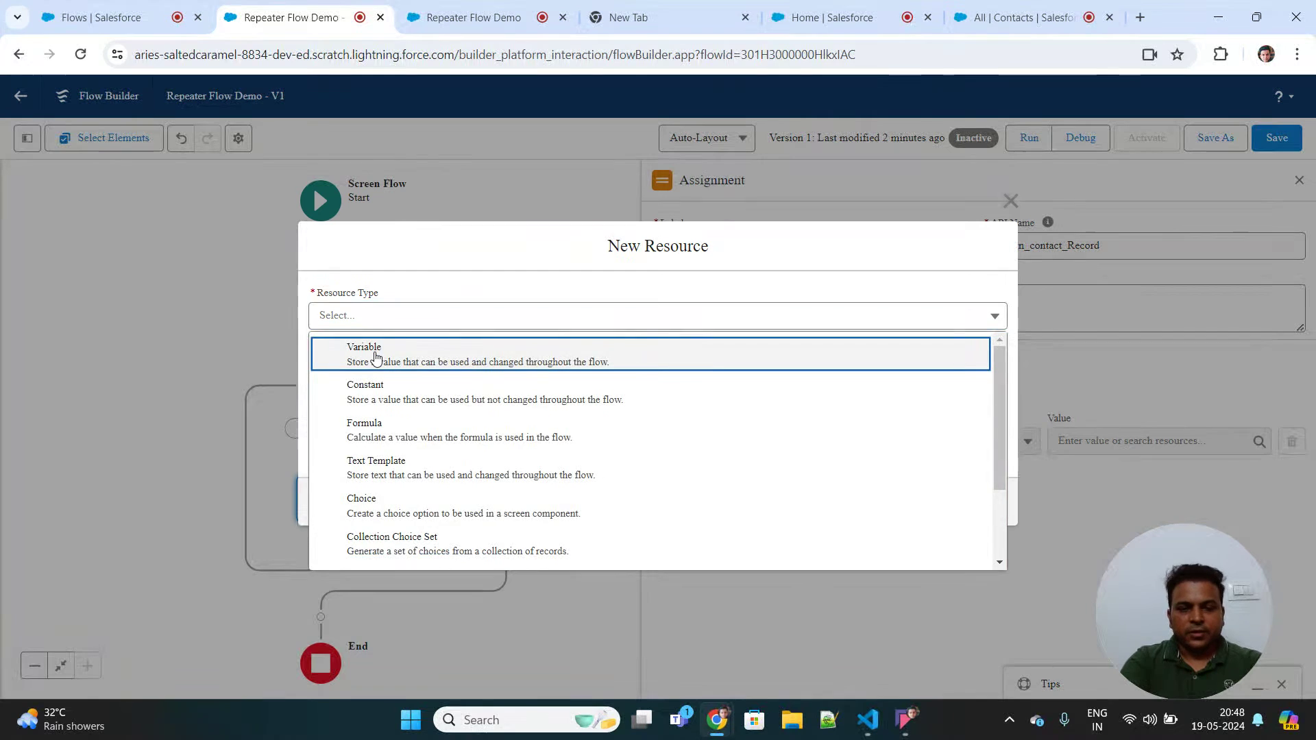
pyautogui.click(376, 349)
pyautogui.click(348, 356)
pyautogui.write('con')
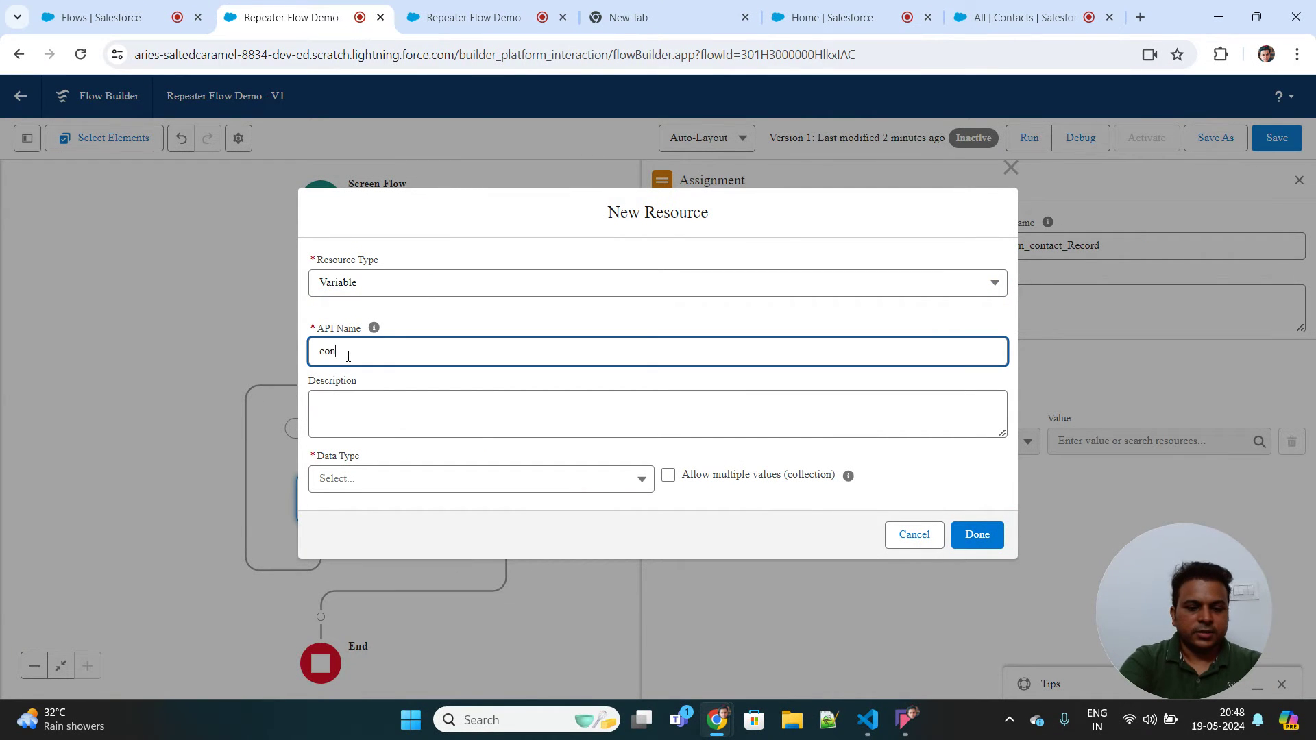
pyautogui.write('tactRec')
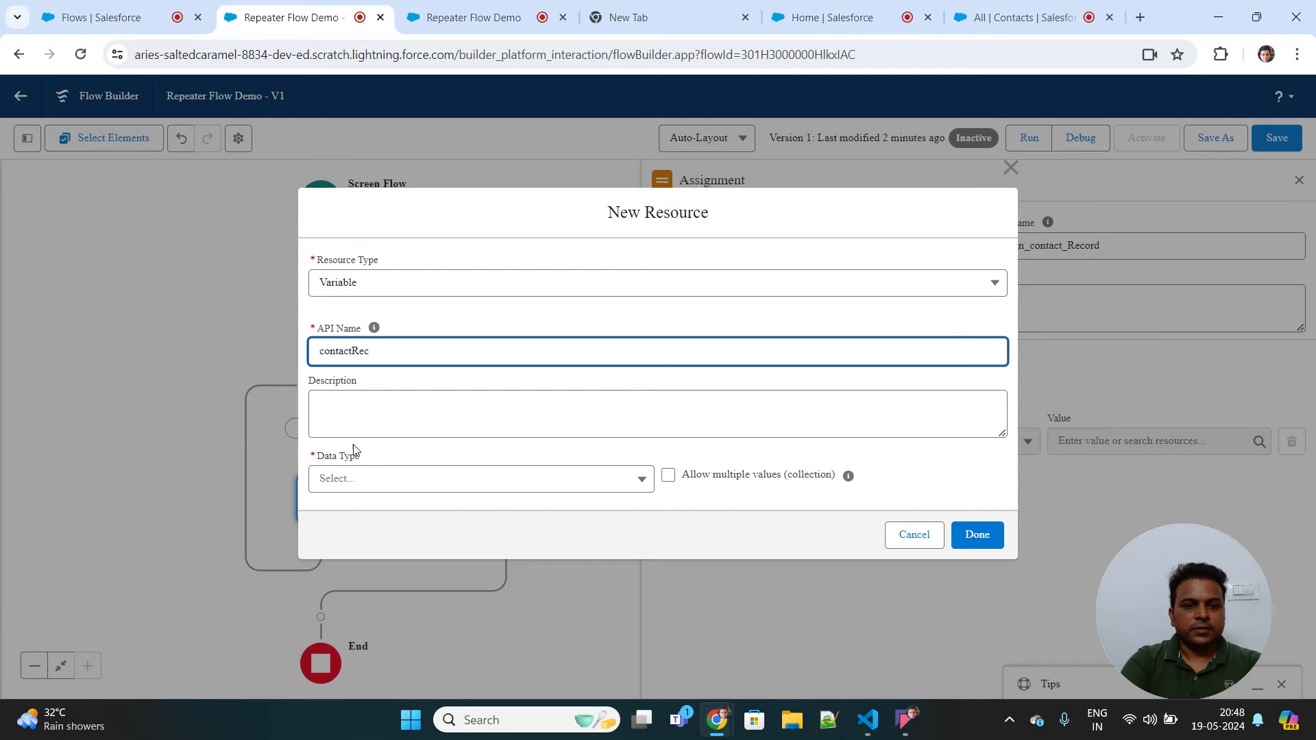
pyautogui.click(364, 478)
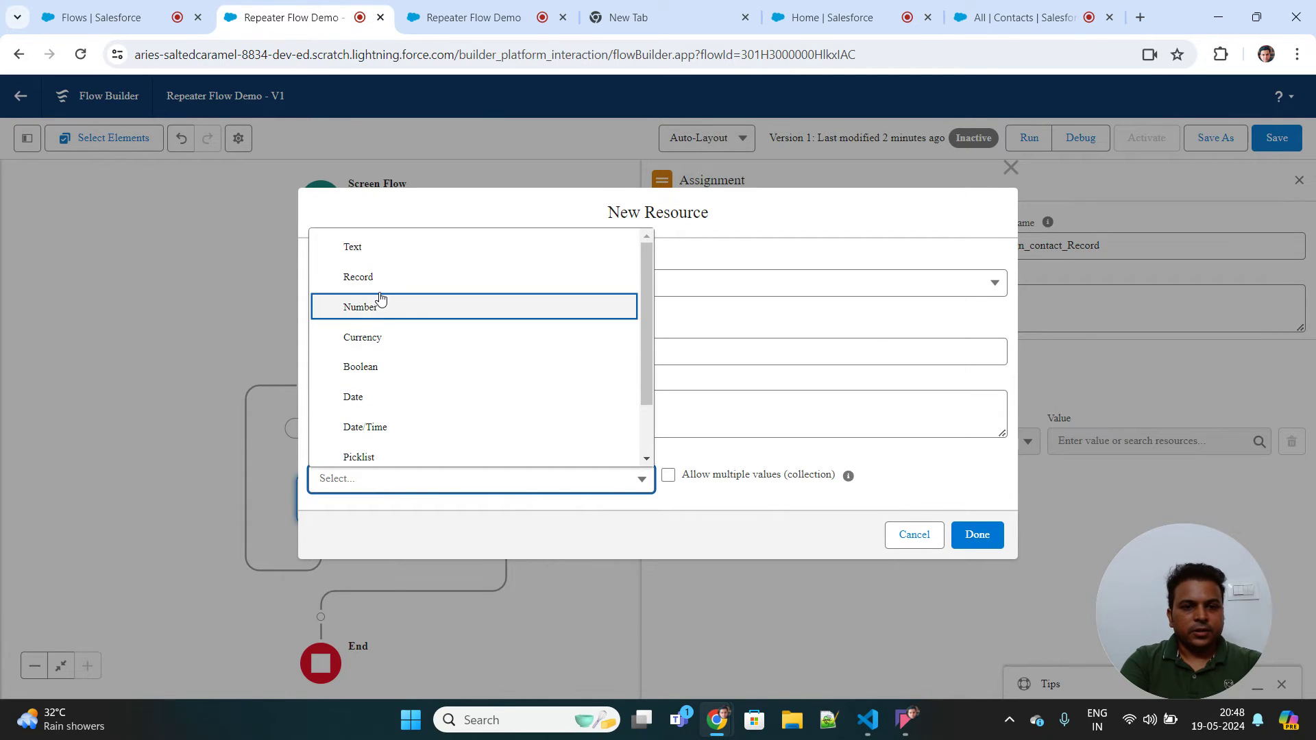
pyautogui.click(384, 280)
pyautogui.click(480, 483)
pyautogui.write('Contact')
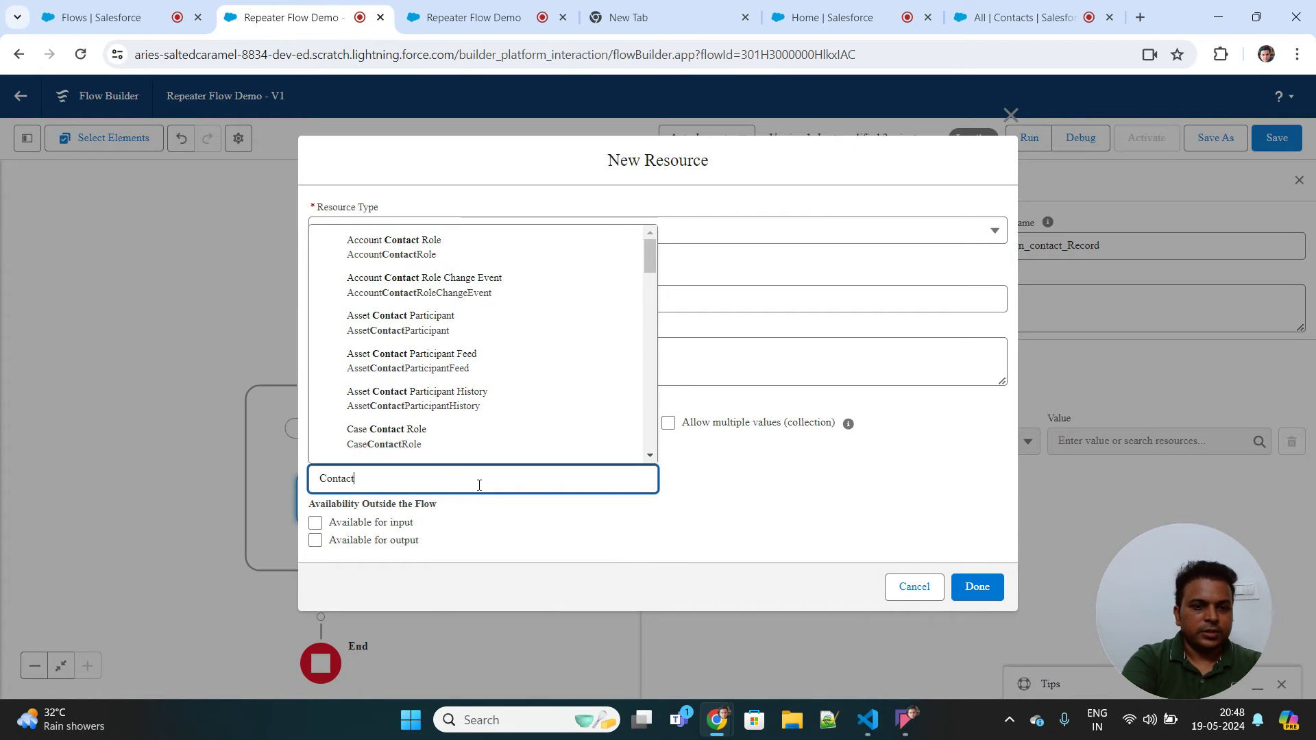
pyautogui.scroll(-2, 432, 373)
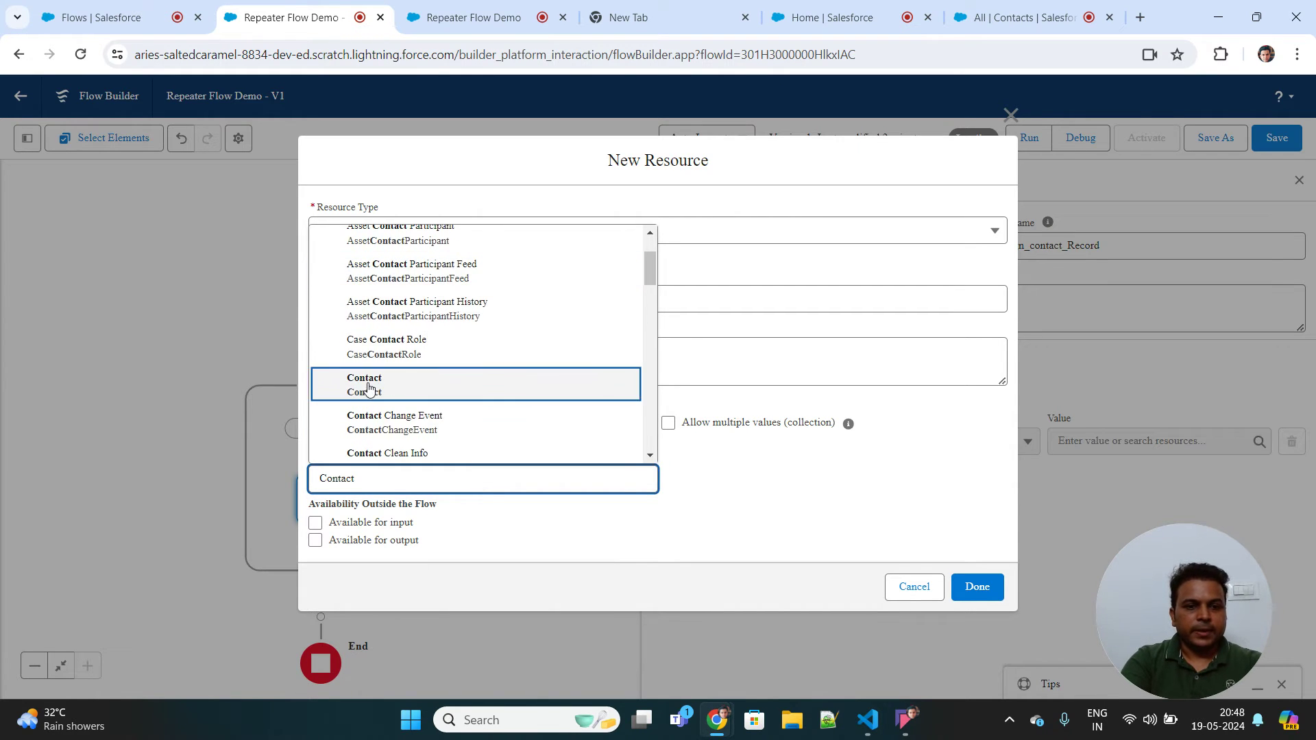
pyautogui.click(439, 389)
# Confirm the contactRec variable and make the first row assign to contactRec's FirstName.
pyautogui.click(976, 592)
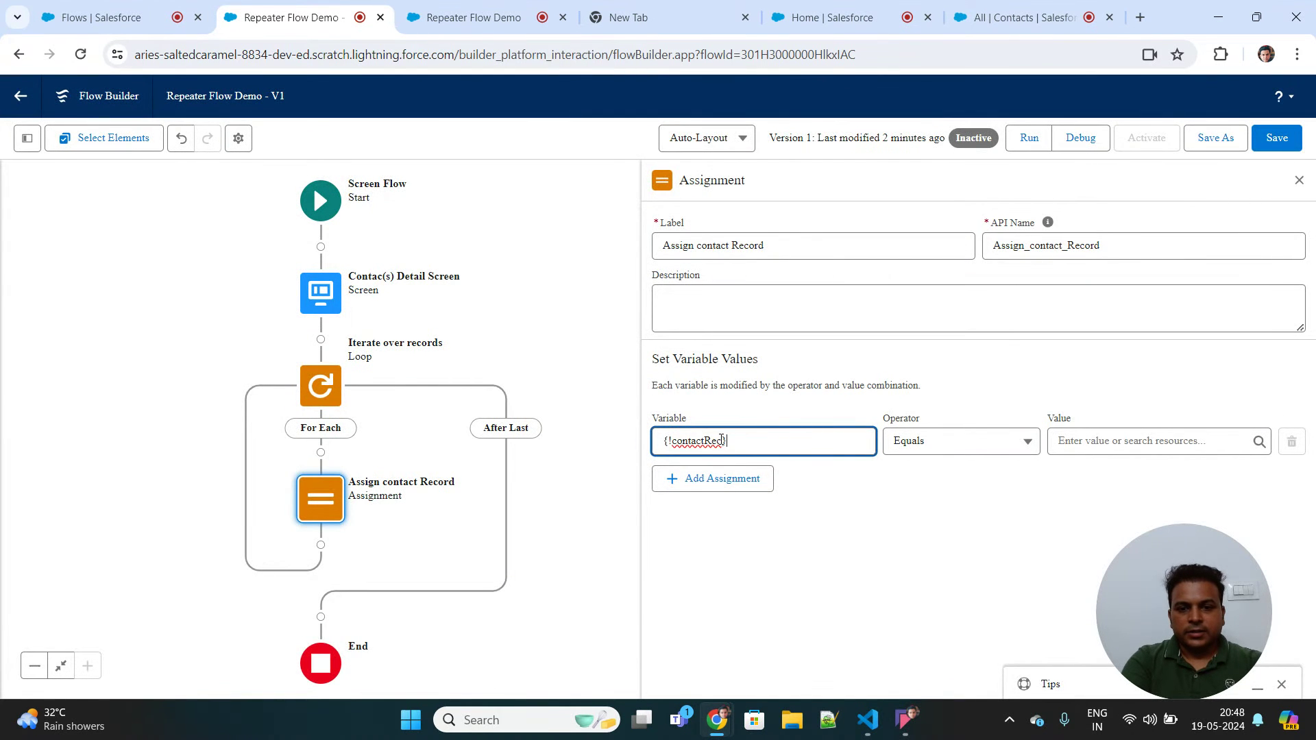
pyautogui.click(722, 440)
pyautogui.write('.First')
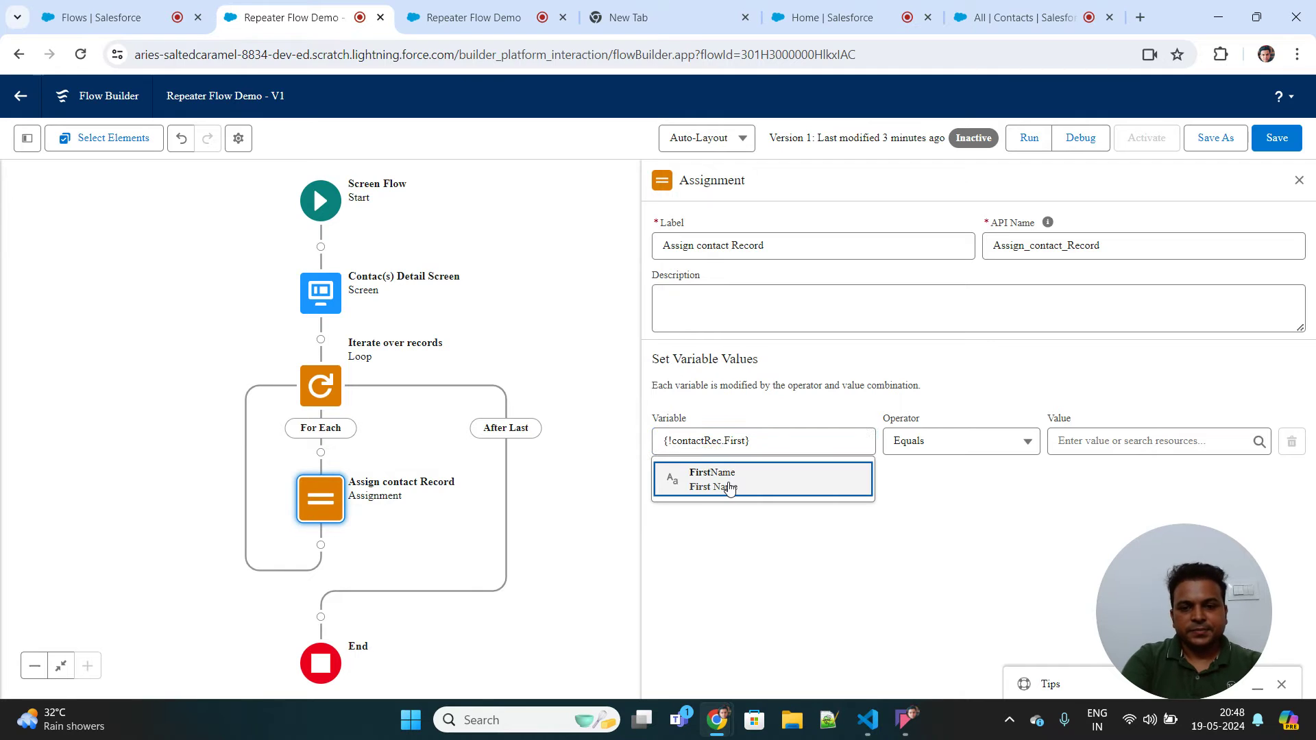
pyautogui.click(726, 480)
# Set the value to the current loop item's First_Name and add a second assignment row.
pyautogui.click(1070, 436)
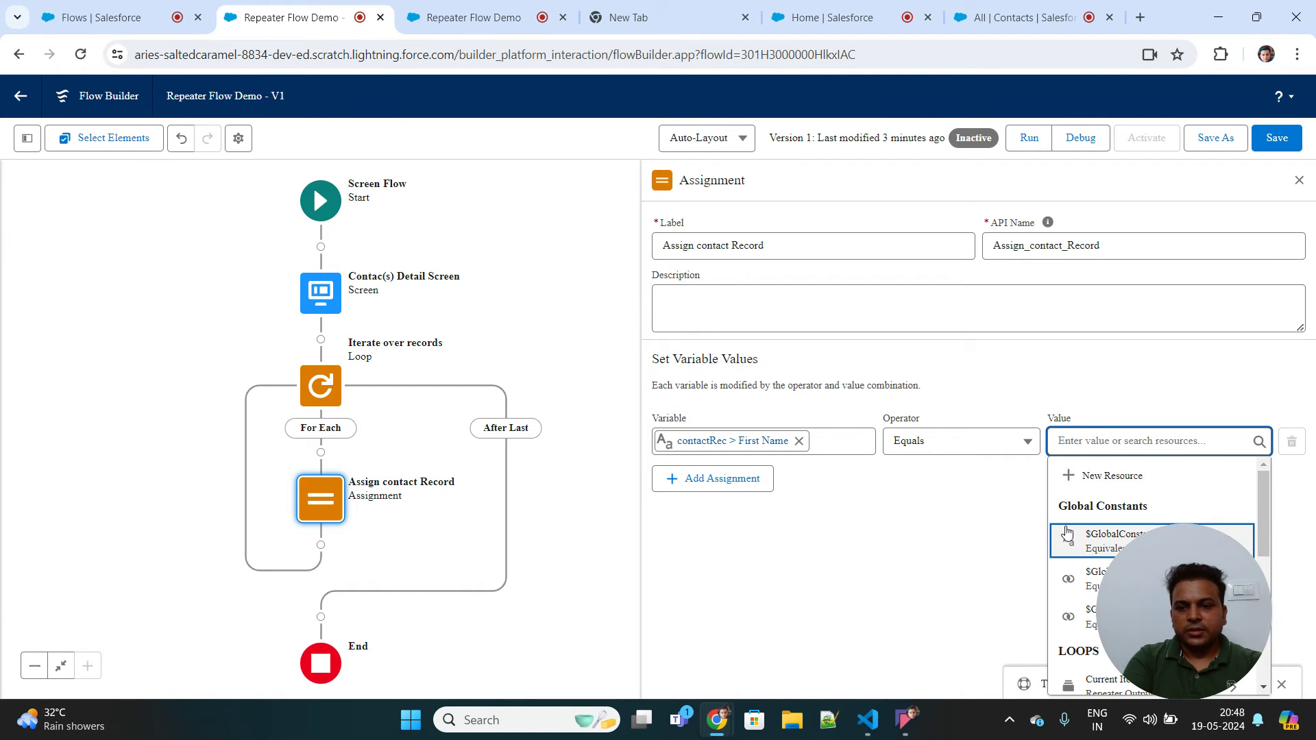
pyautogui.click(1202, 588)
pyautogui.moveTo(1201, 588); pyautogui.dragTo(163, 588)
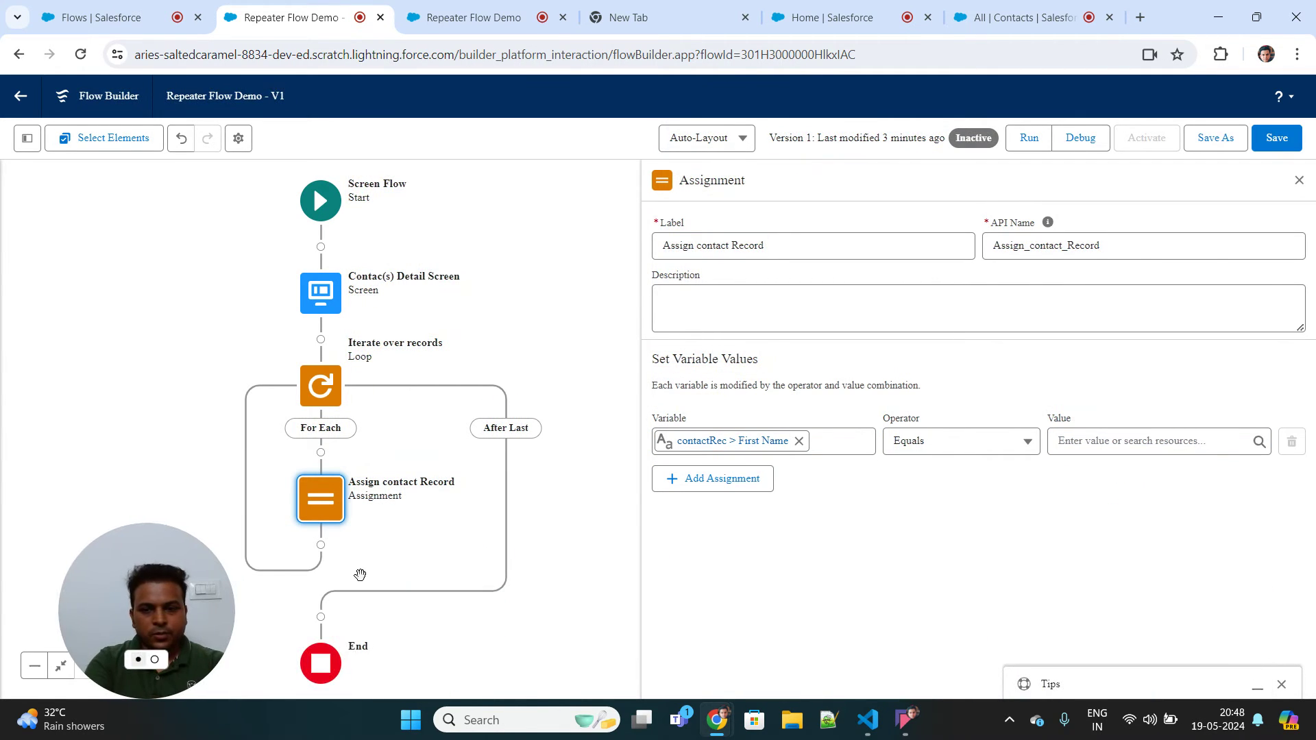
pyautogui.click(1127, 432)
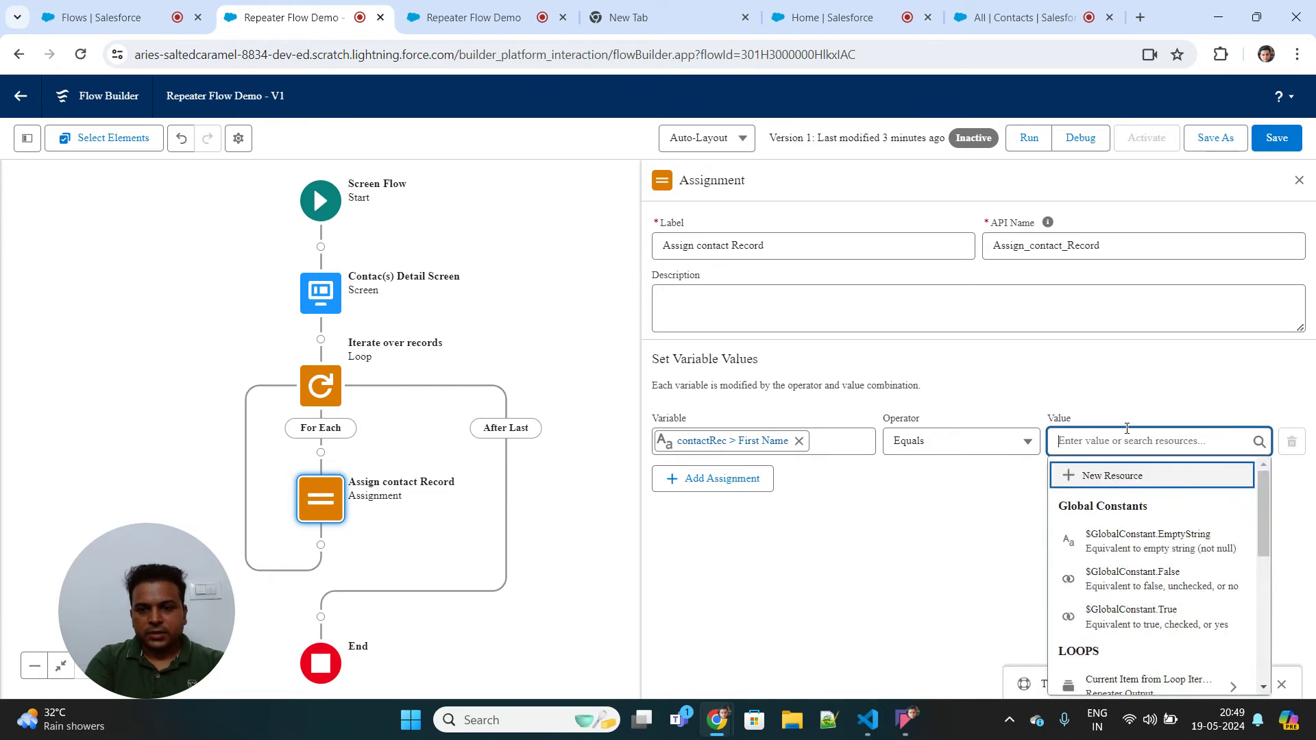
pyautogui.scroll(-2, 1110, 590)
pyautogui.click(1133, 603)
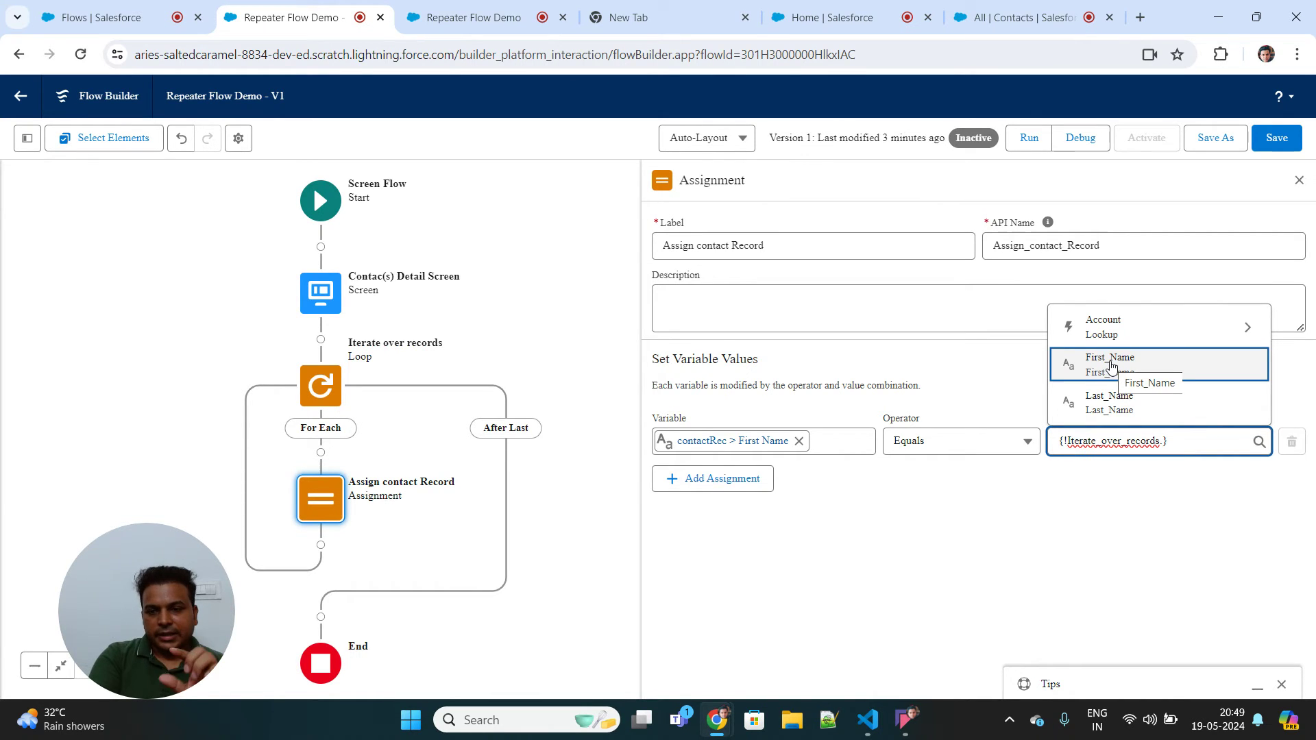
pyautogui.click(1111, 365)
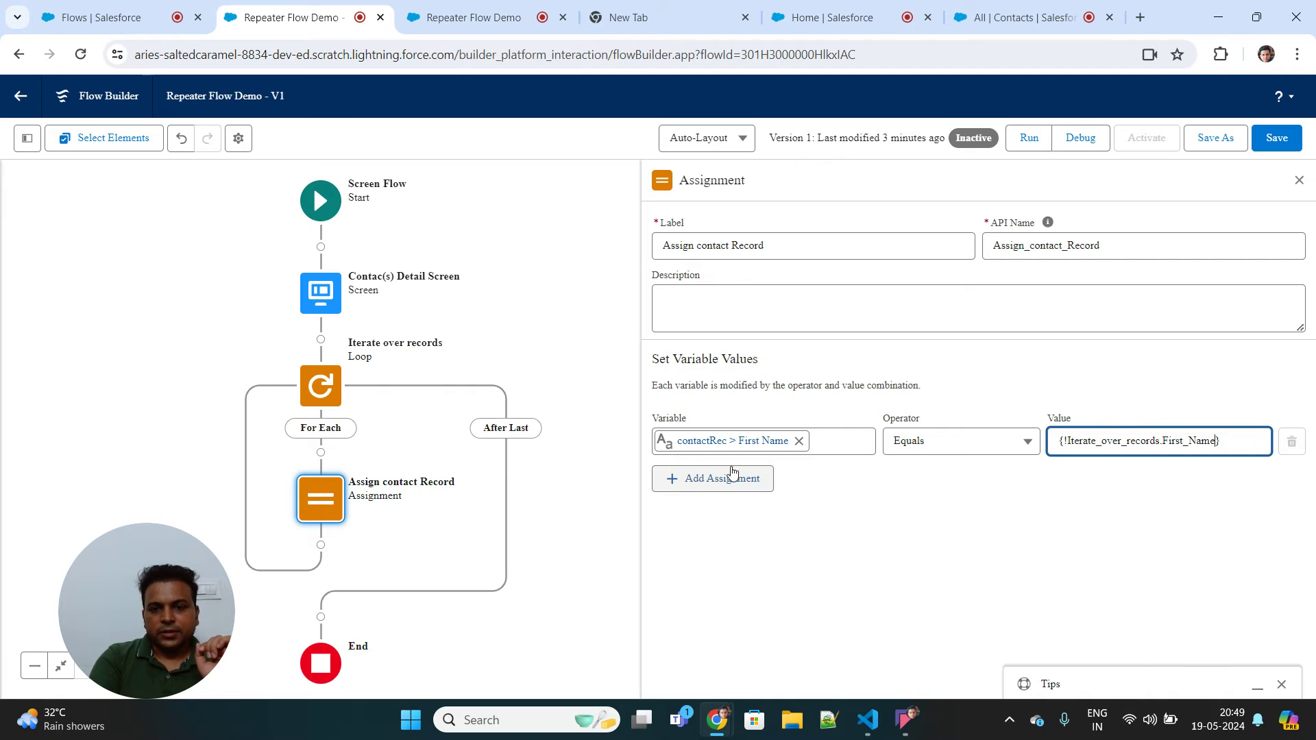
pyautogui.click(746, 488)
pyautogui.click(739, 495)
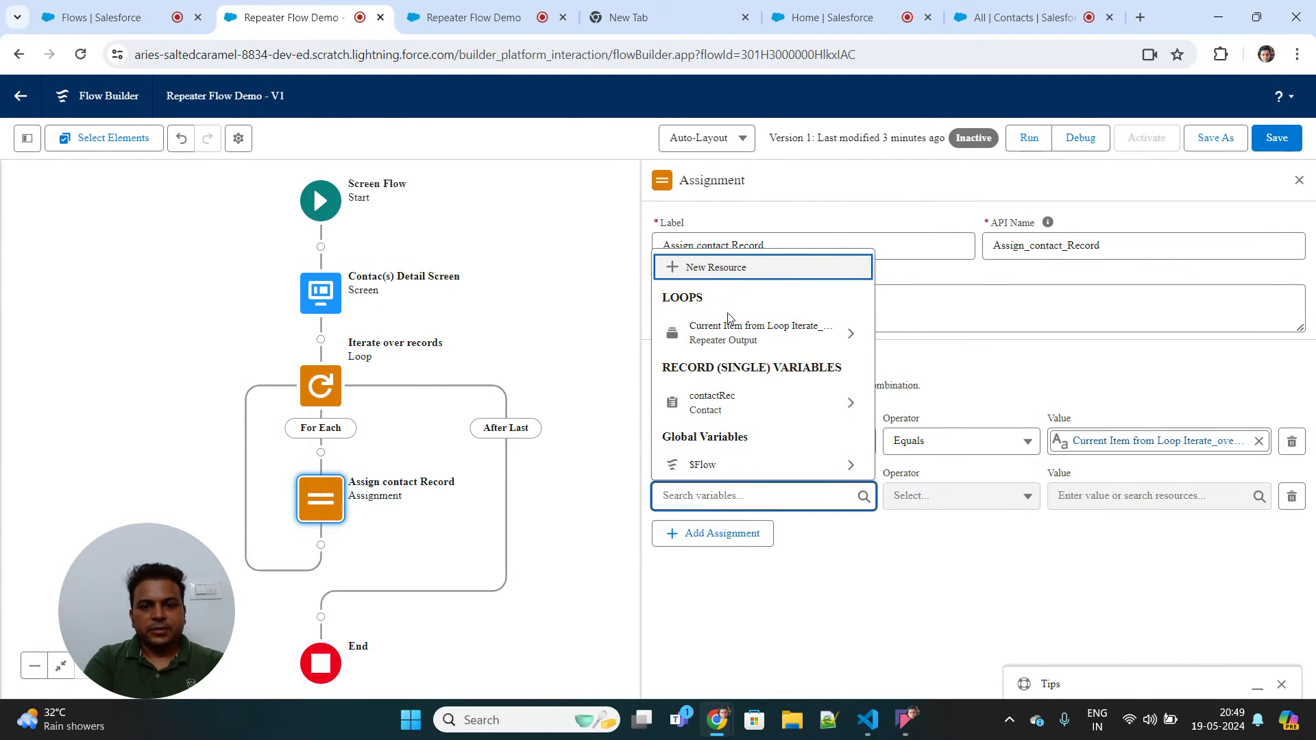
# Set contactRec.LastName to the current loop item's Last_Name, then add a third row.
pyautogui.click(731, 404)
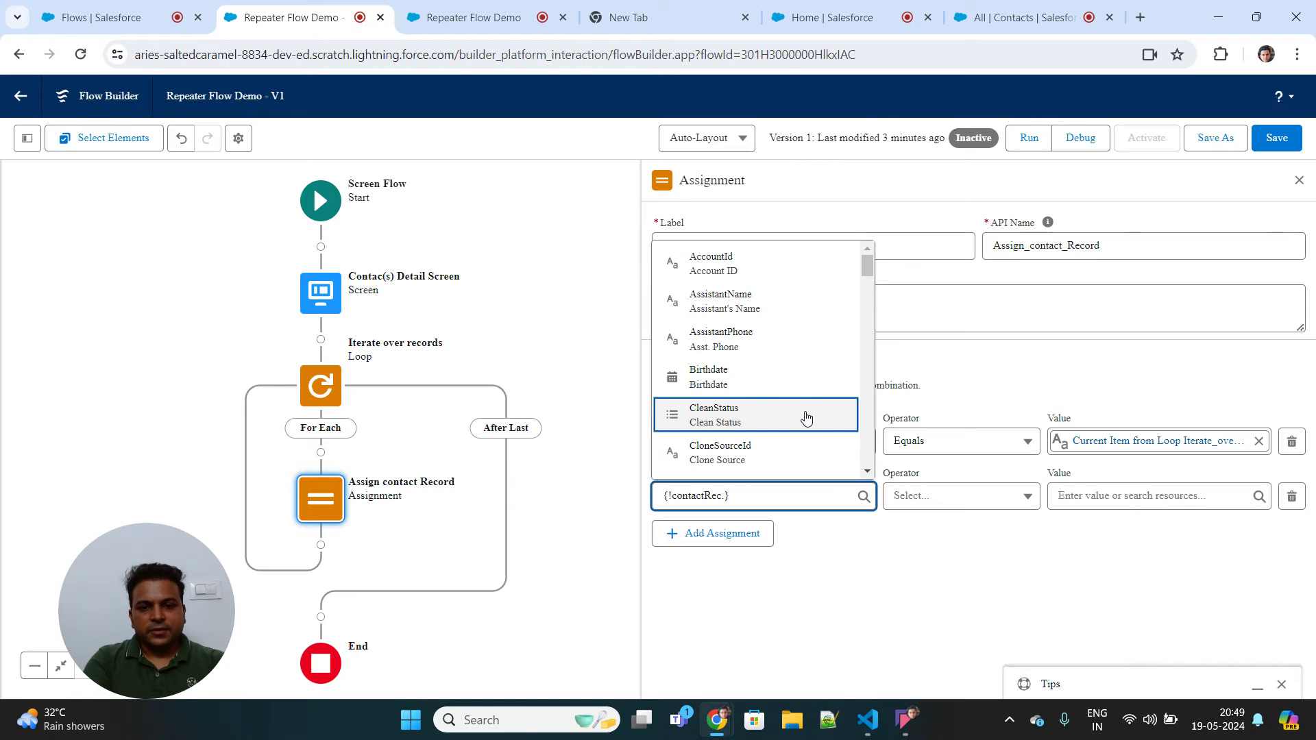
pyautogui.write('LastNam')
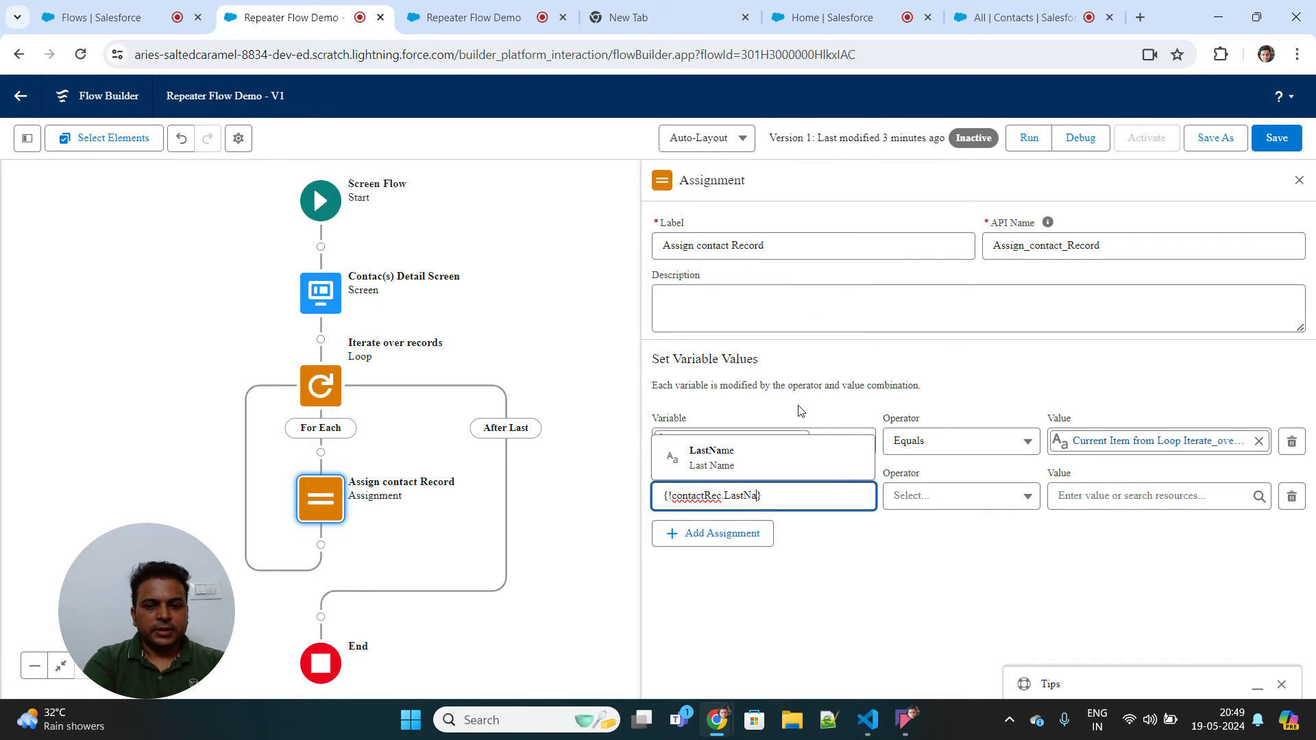
pyautogui.click(720, 460)
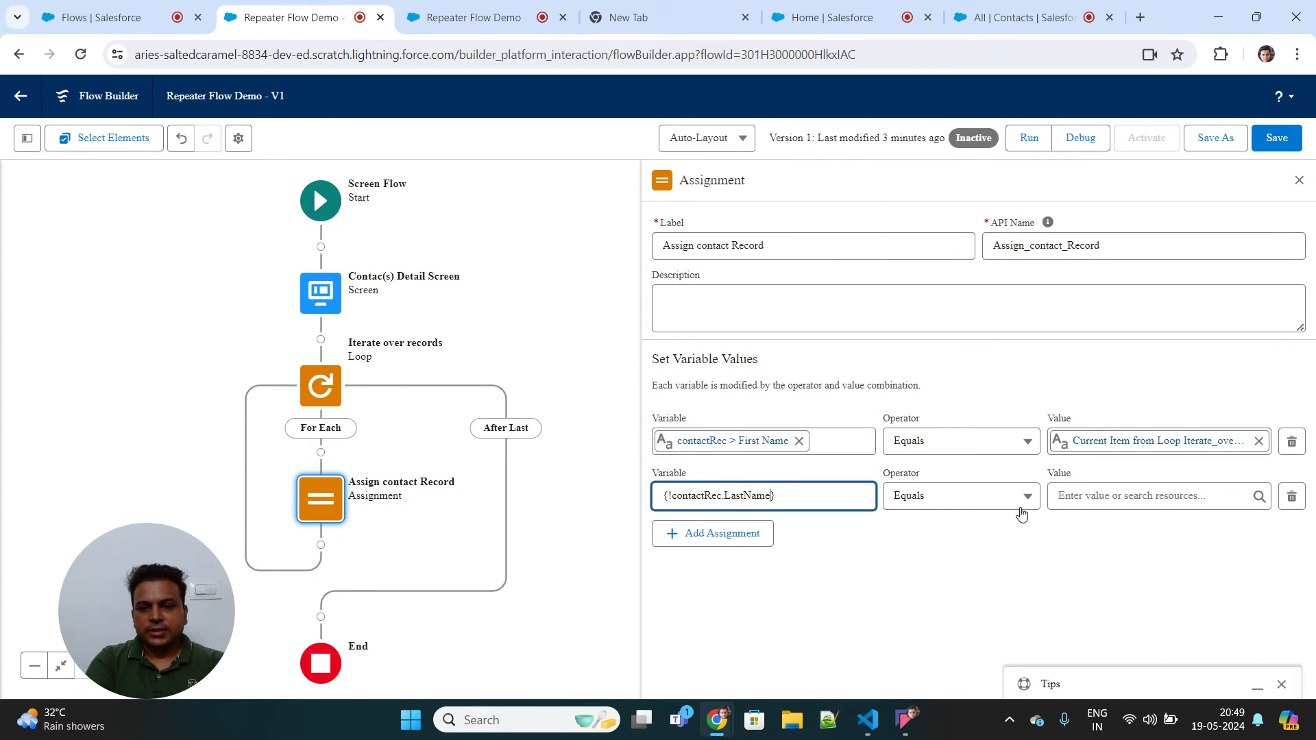
pyautogui.click(1110, 499)
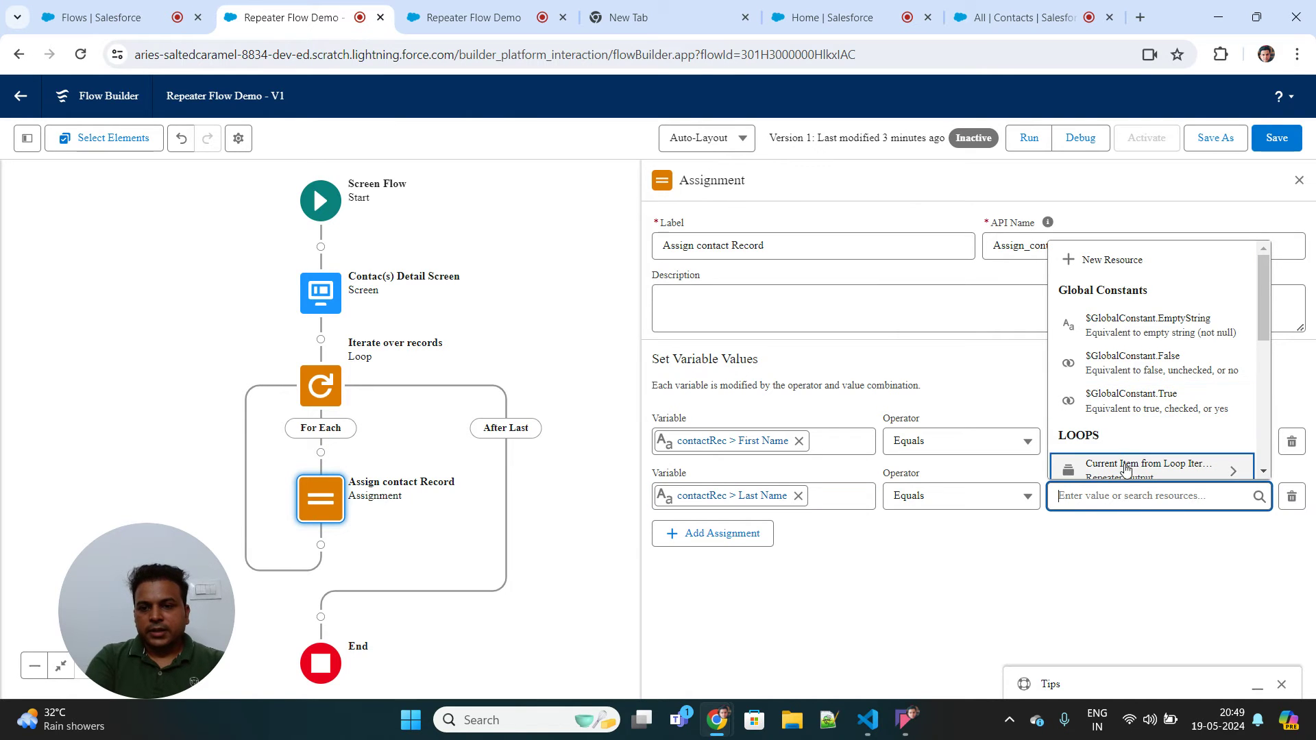
pyautogui.click(1125, 470)
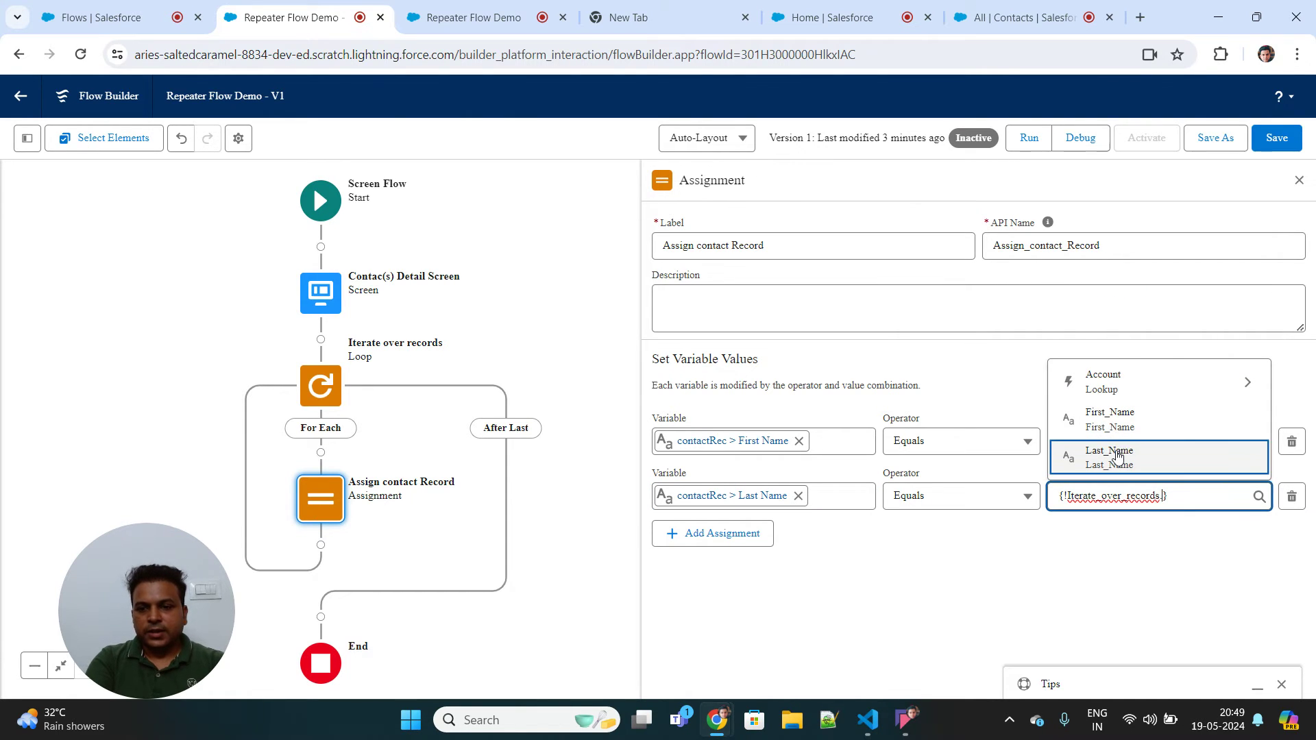
pyautogui.click(1118, 453)
pyautogui.click(706, 535)
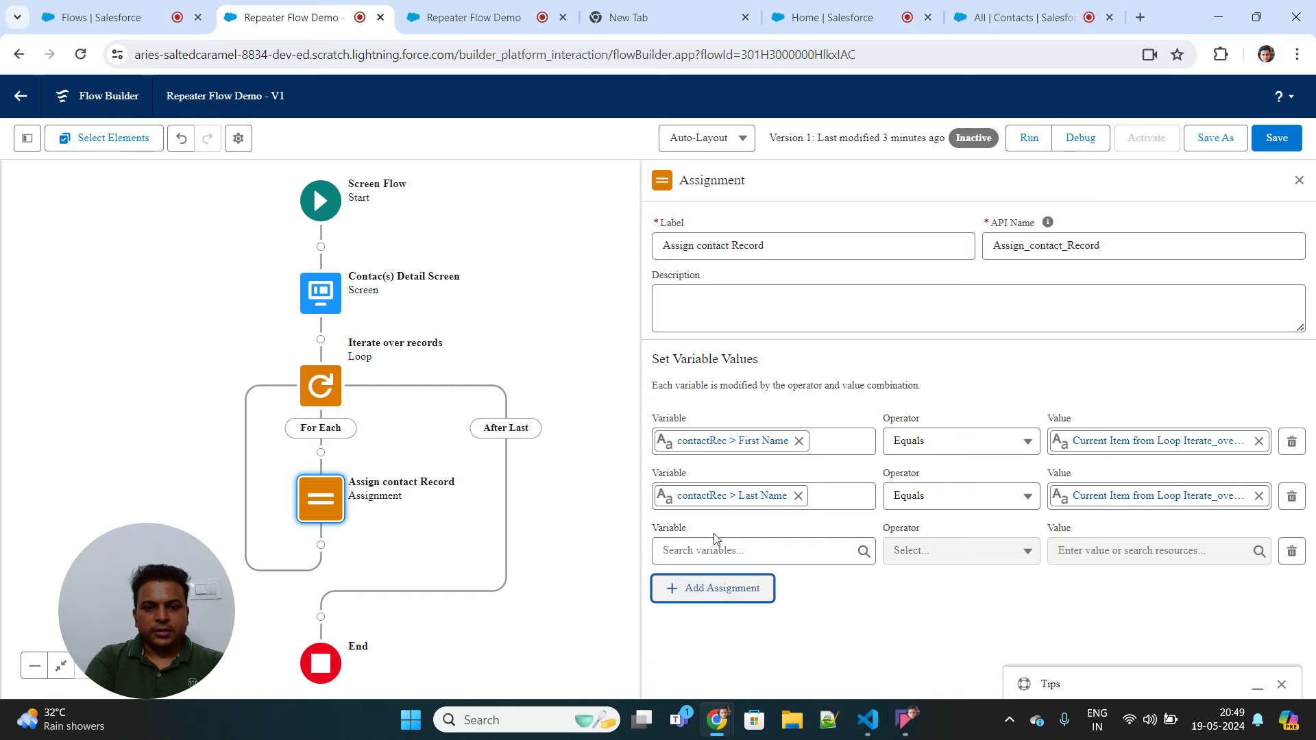
# In the third row, set contactRec's Account ID to the loop item's Account recordId, then add a fourth row.
pyautogui.click(719, 546)
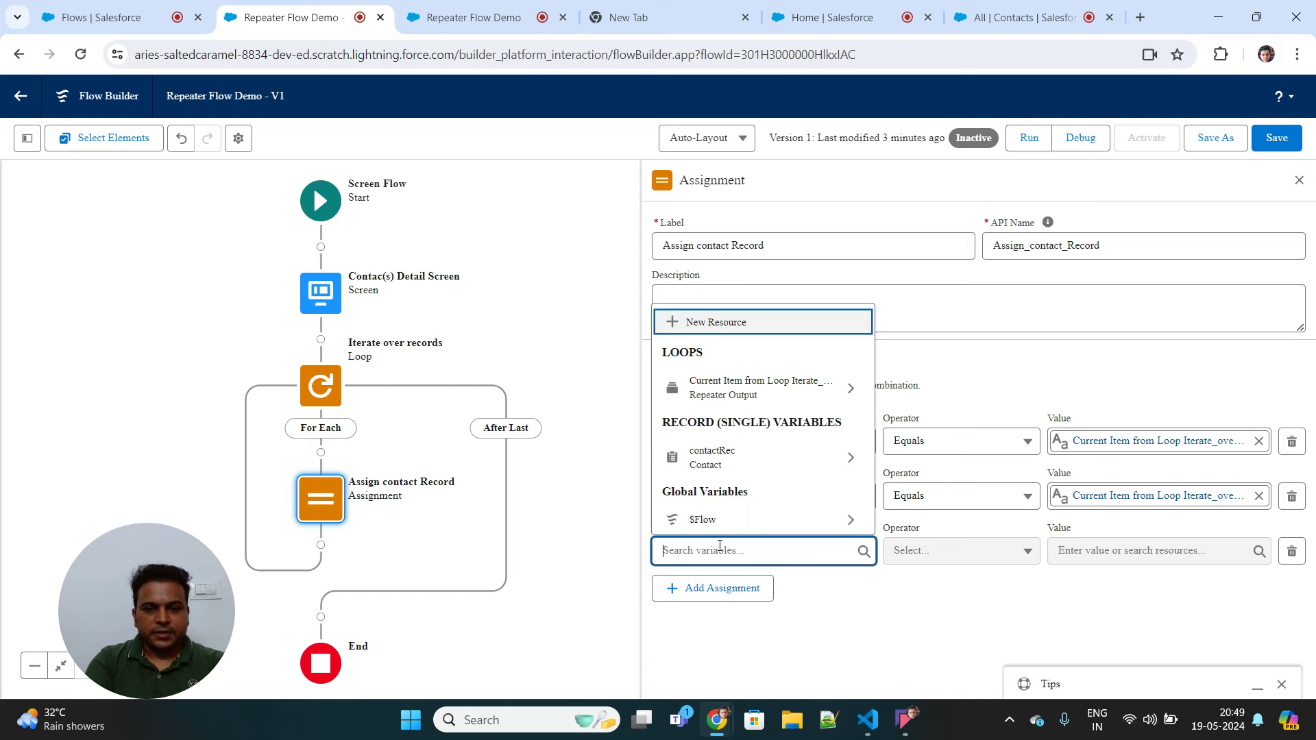
pyautogui.click(754, 449)
pyautogui.write('Acco')
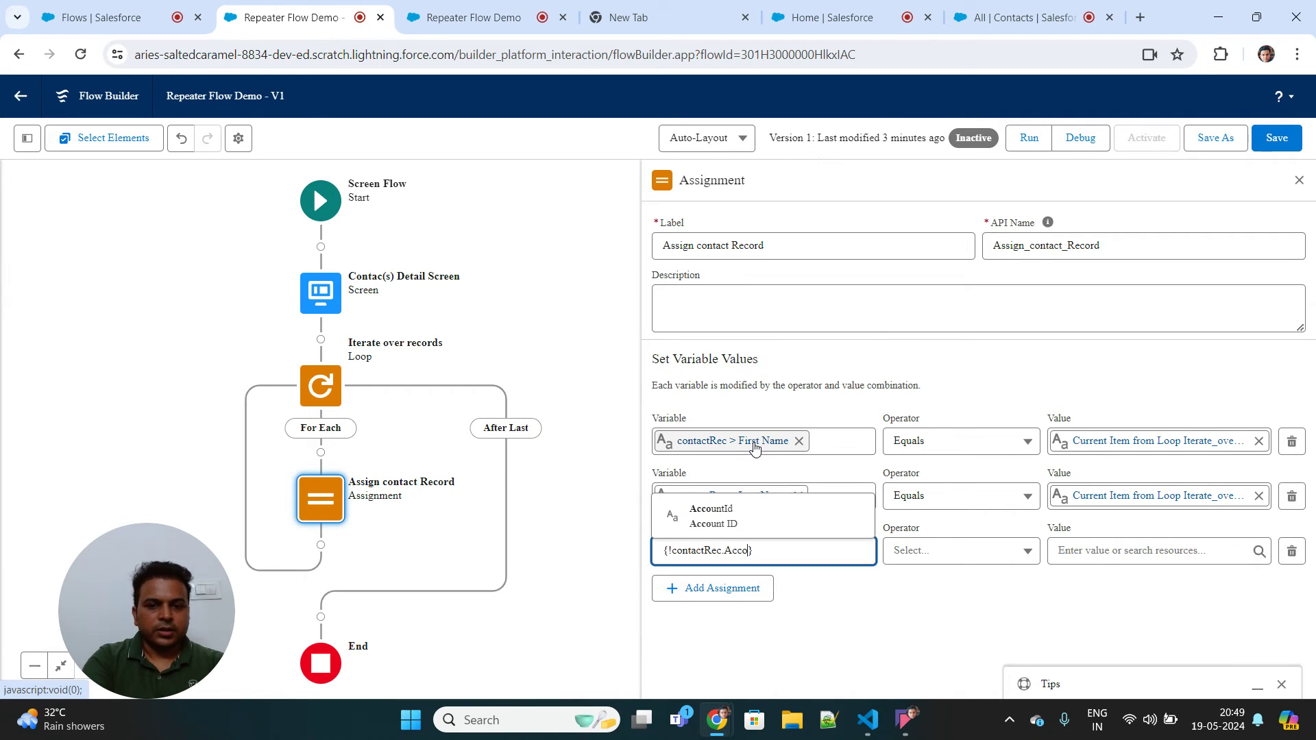
pyautogui.click(726, 515)
pyautogui.click(1117, 551)
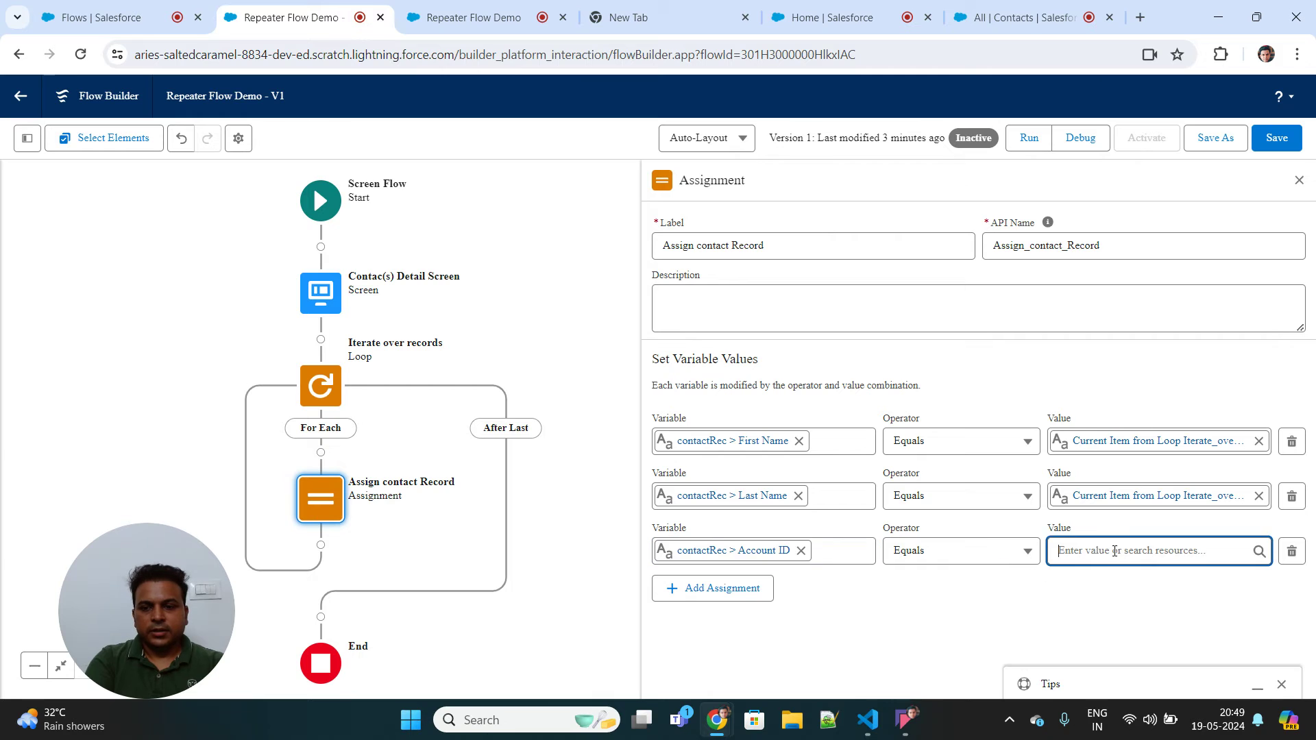
pyautogui.click(1144, 521)
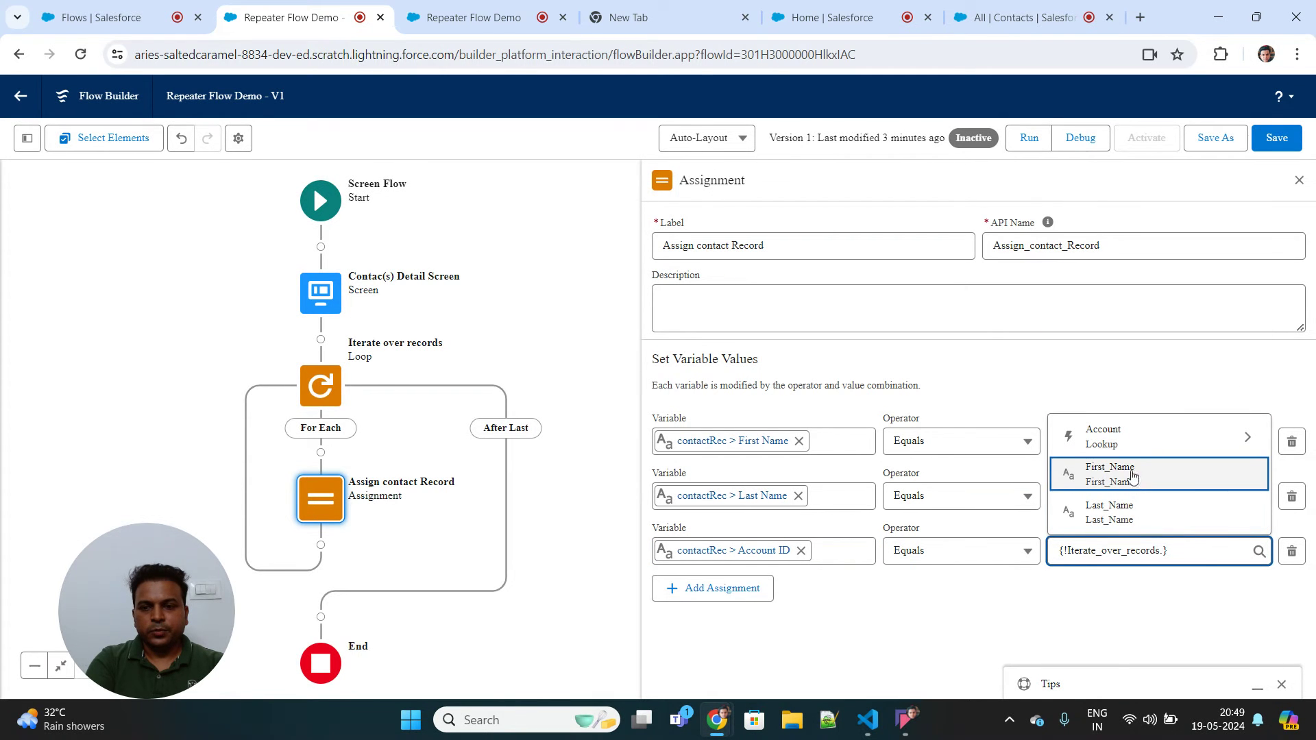
pyautogui.click(1119, 441)
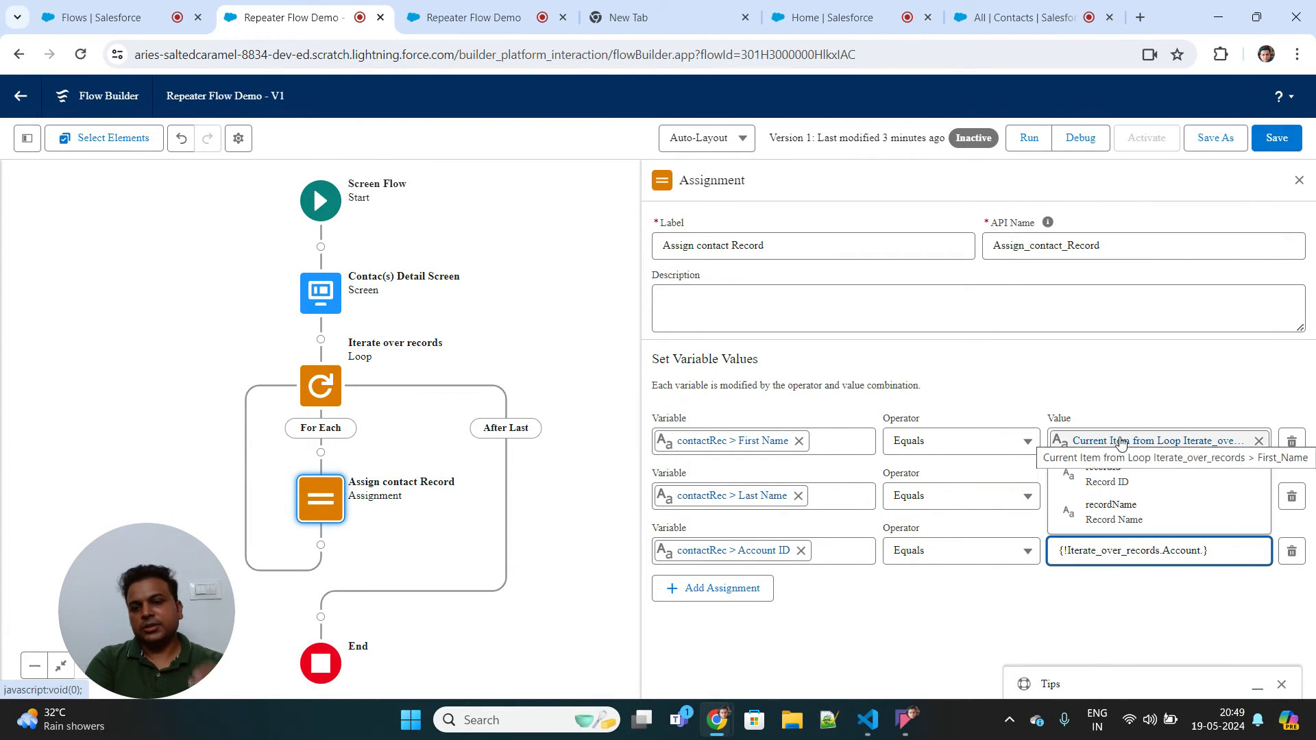
pyautogui.press('BackSpace')
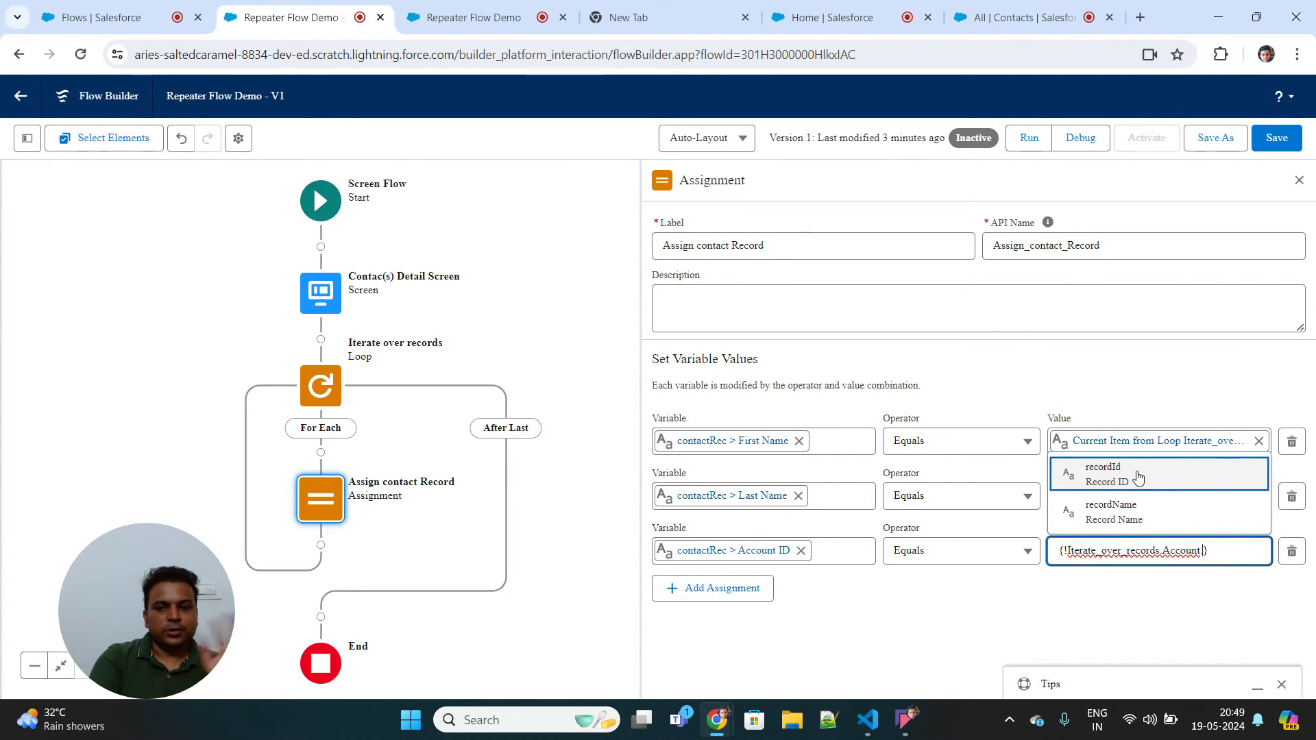
pyautogui.click(1138, 478)
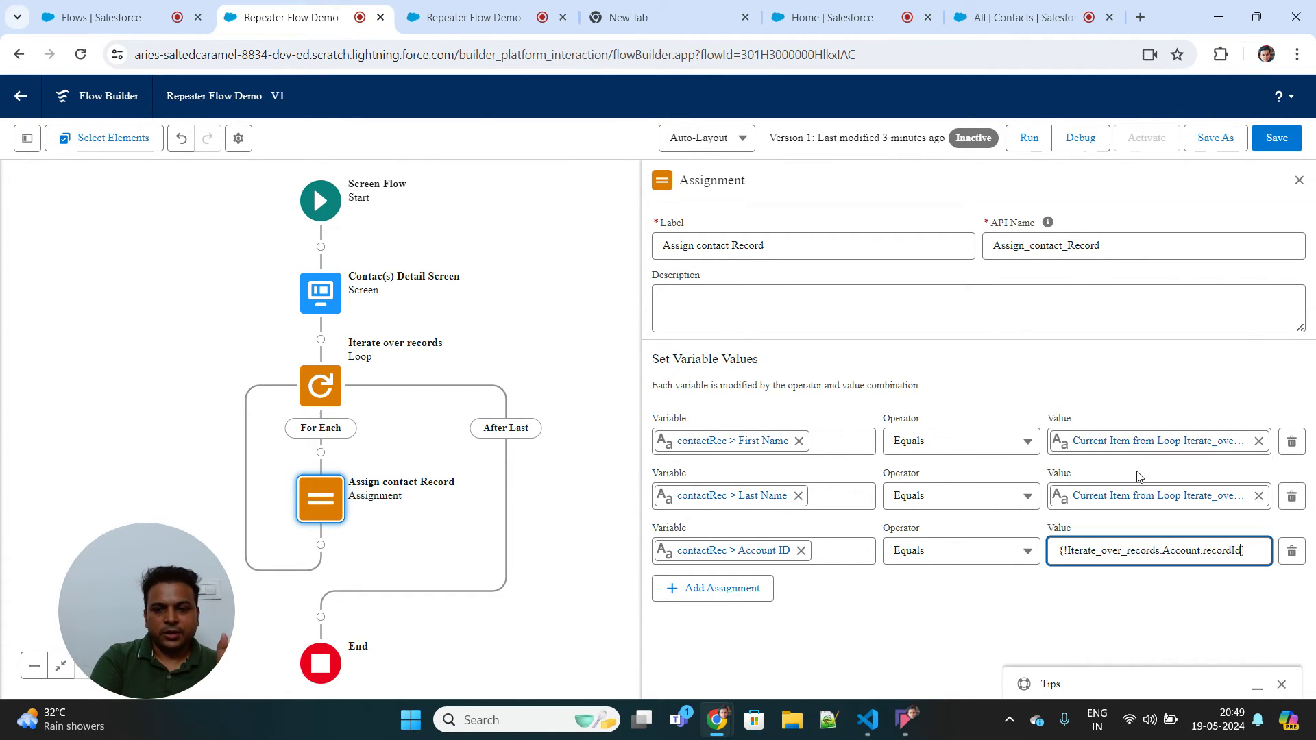
pyautogui.click(924, 588)
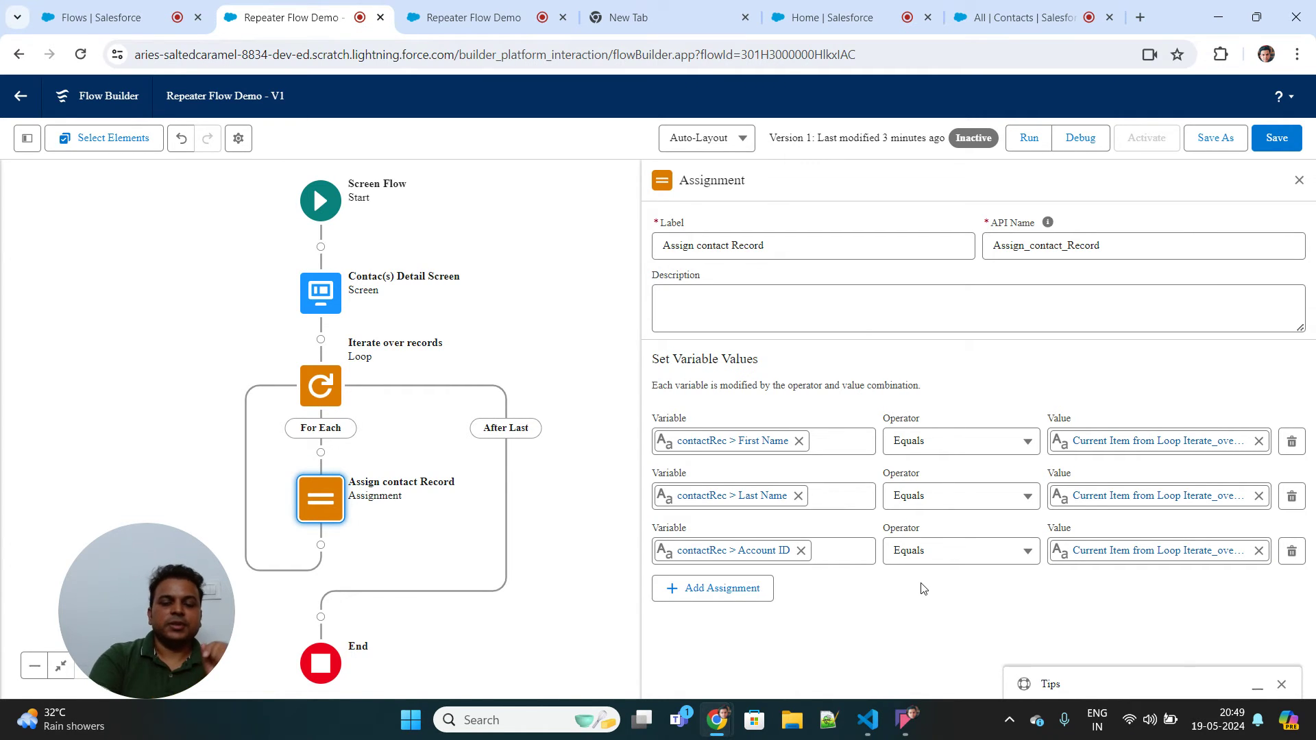
pyautogui.click(741, 606)
# Start a new variable resource for the fourth row, named conListToInsert.
pyautogui.click(697, 608)
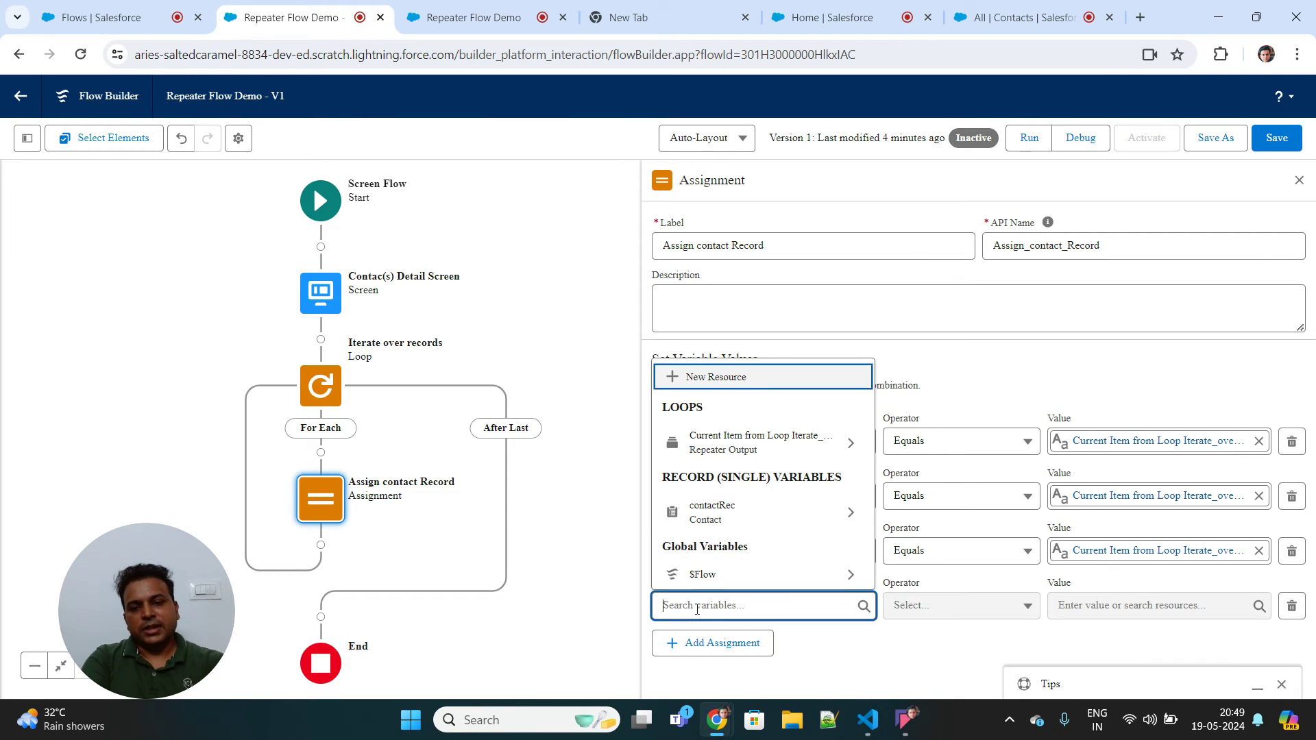
pyautogui.click(713, 379)
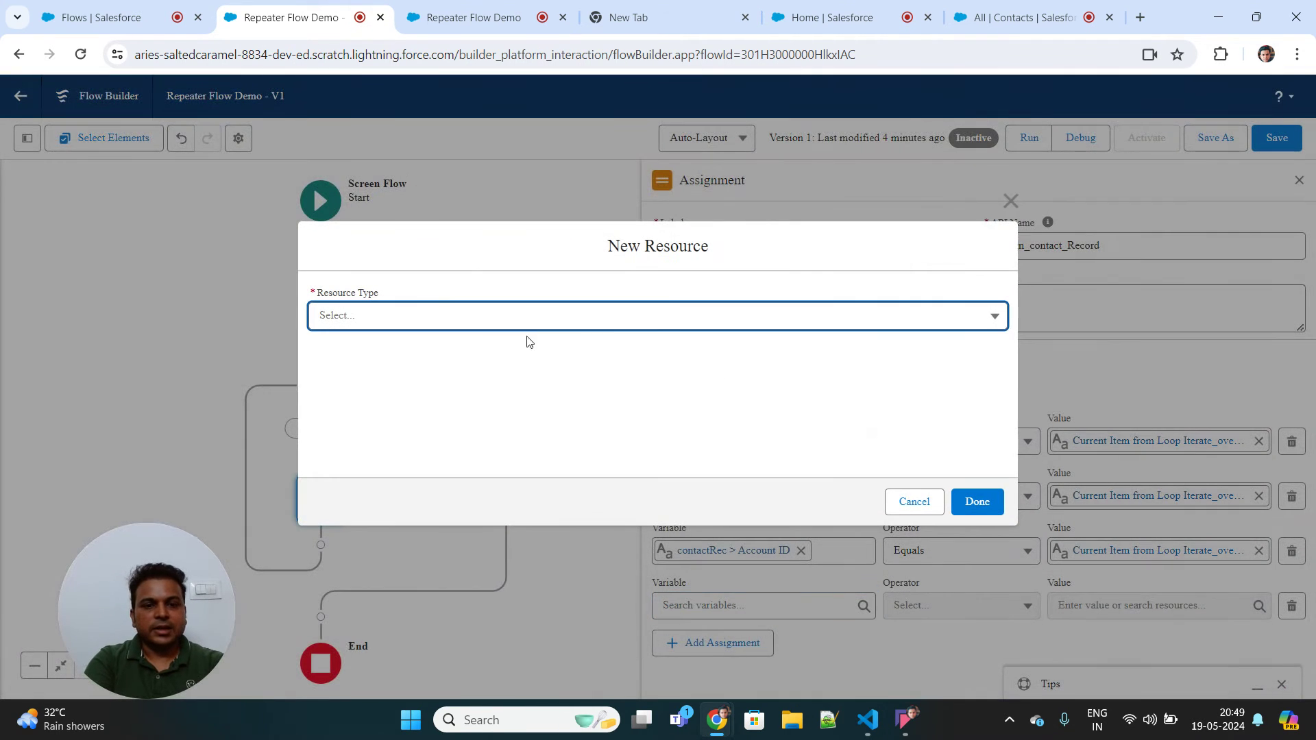
pyautogui.click(404, 317)
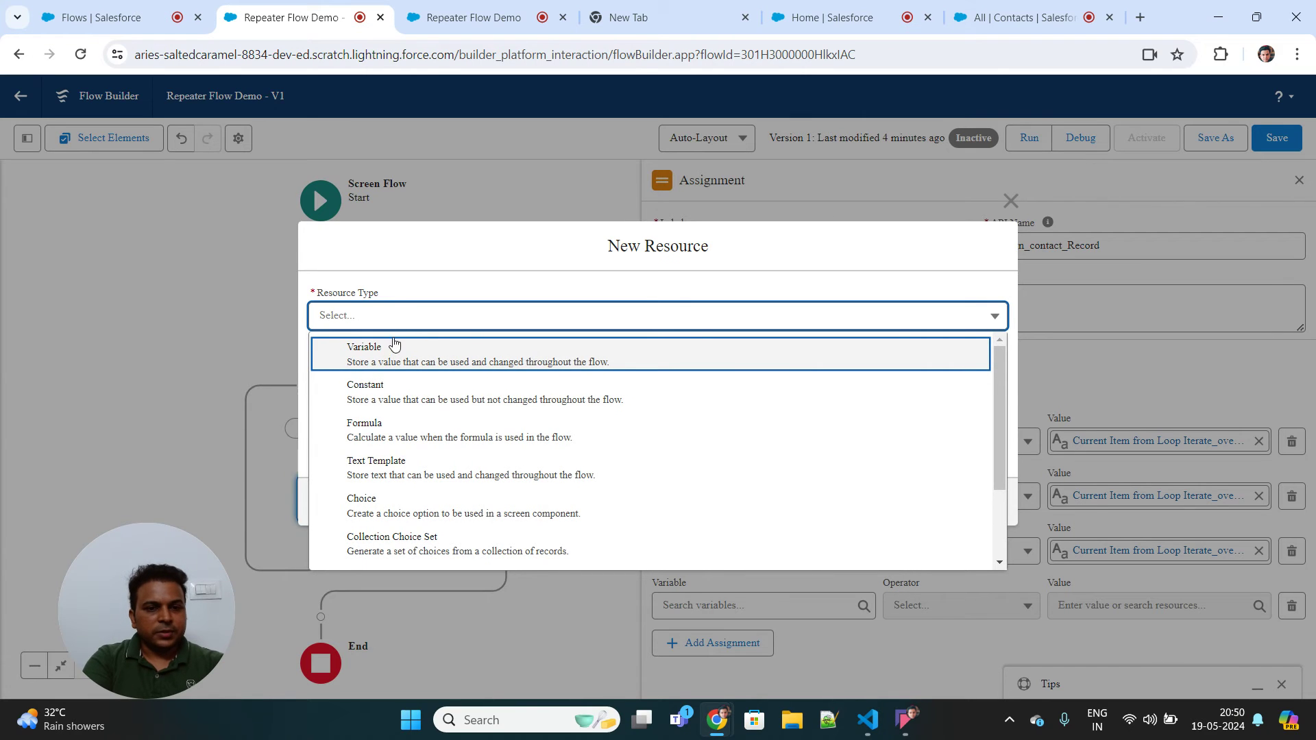
pyautogui.click(389, 359)
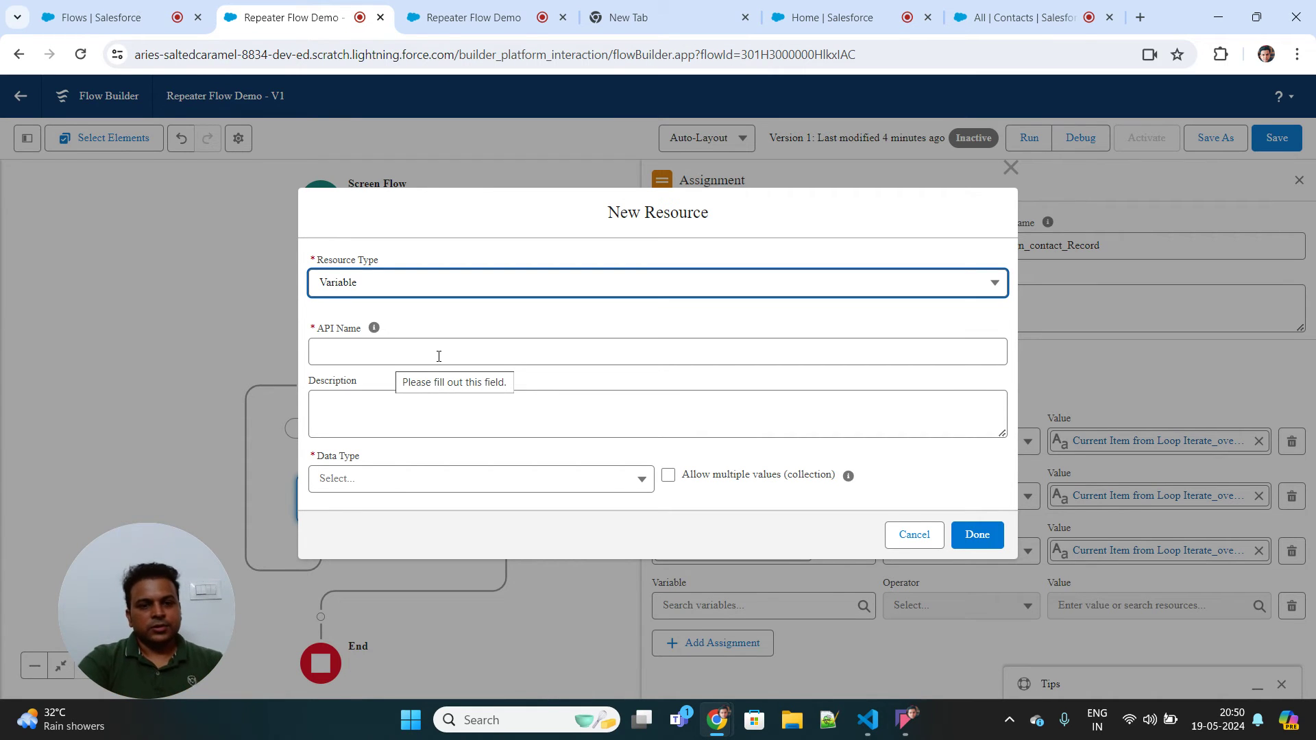
pyautogui.click(438, 355)
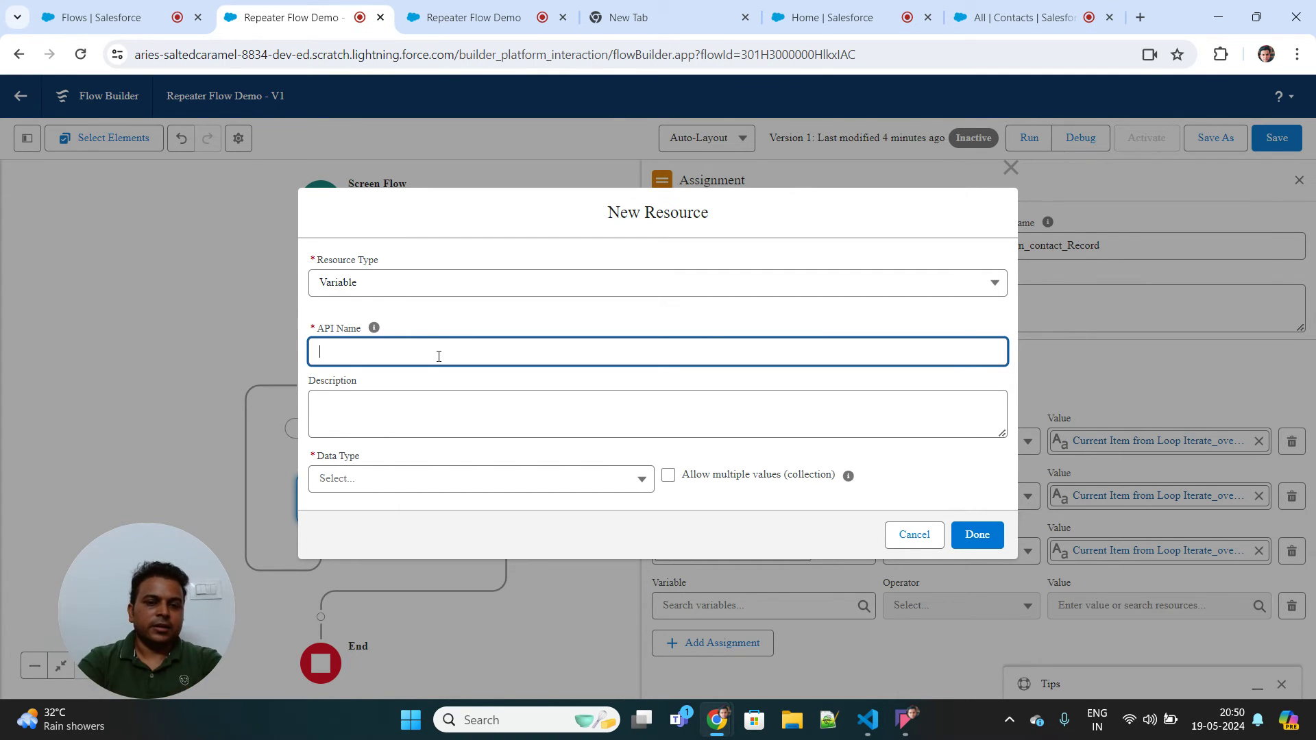
pyautogui.click(421, 485)
pyautogui.click(694, 332)
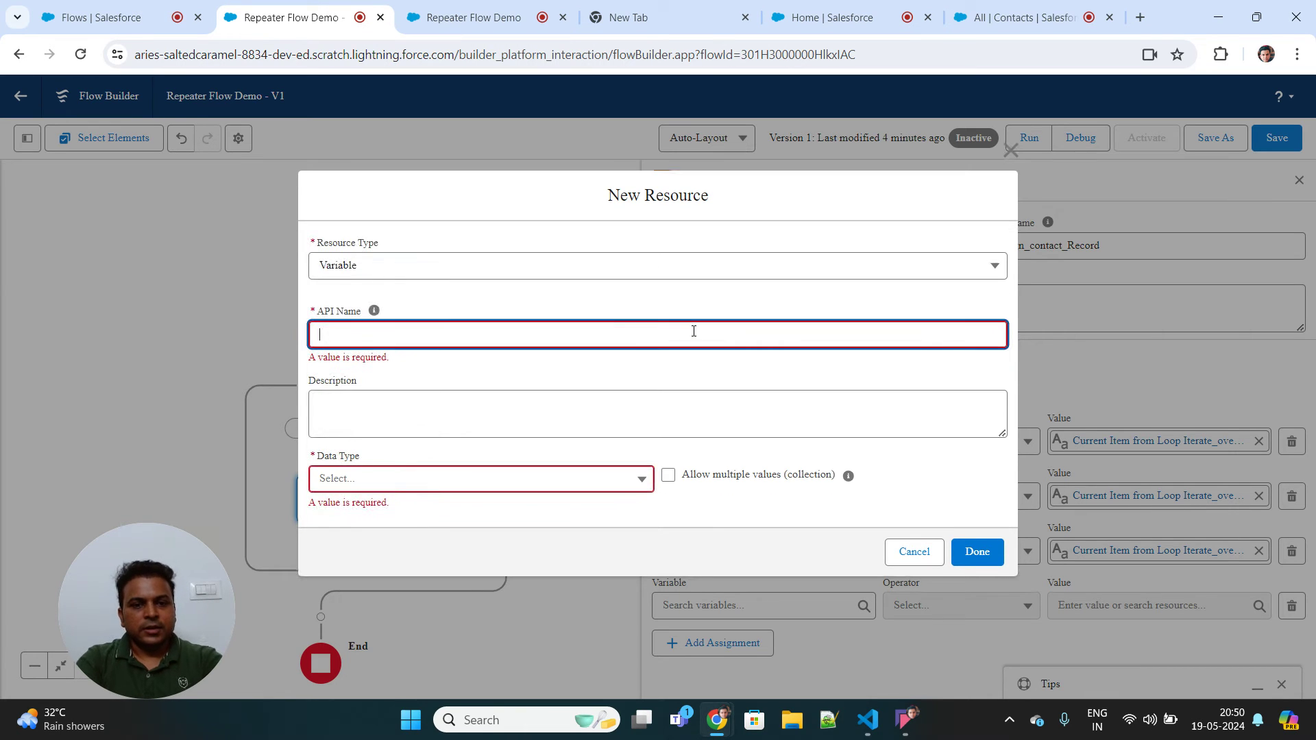
pyautogui.write('conListToInserty')
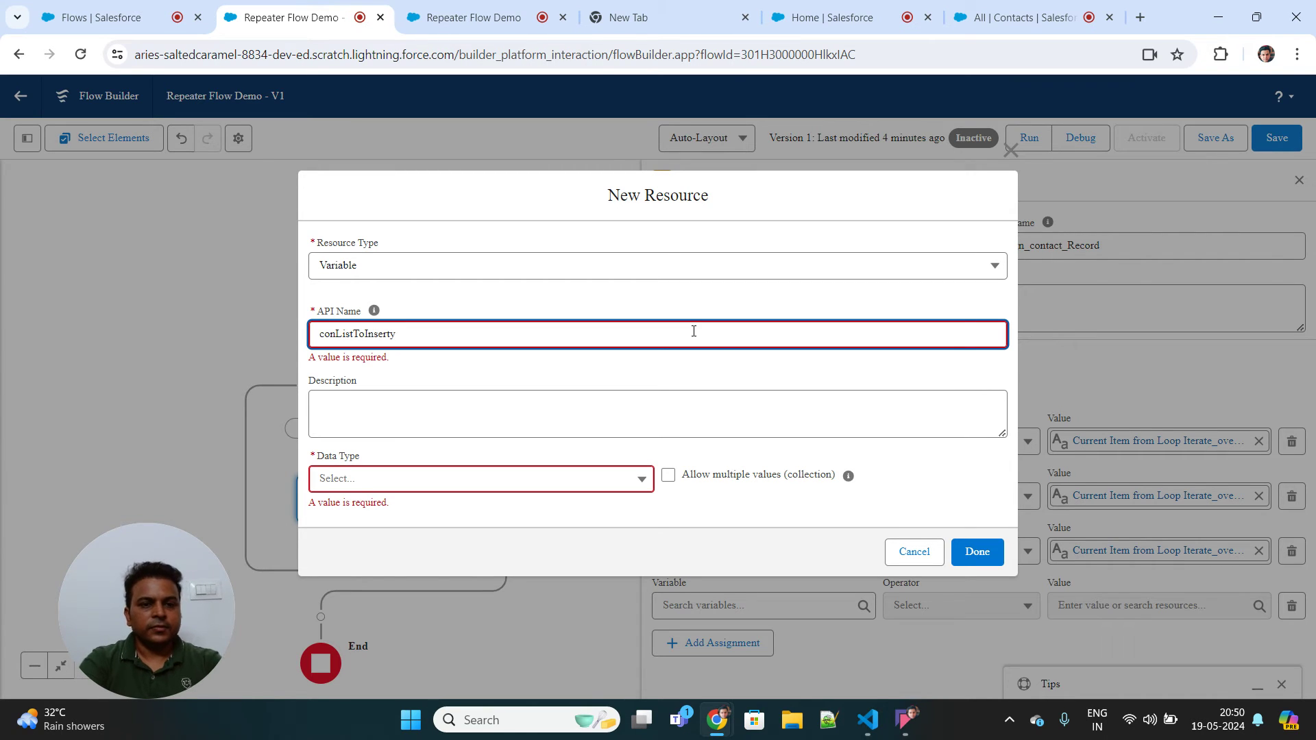
# Make conListToInsert a Record collection of object Contact and create it.
pyautogui.click(508, 483)
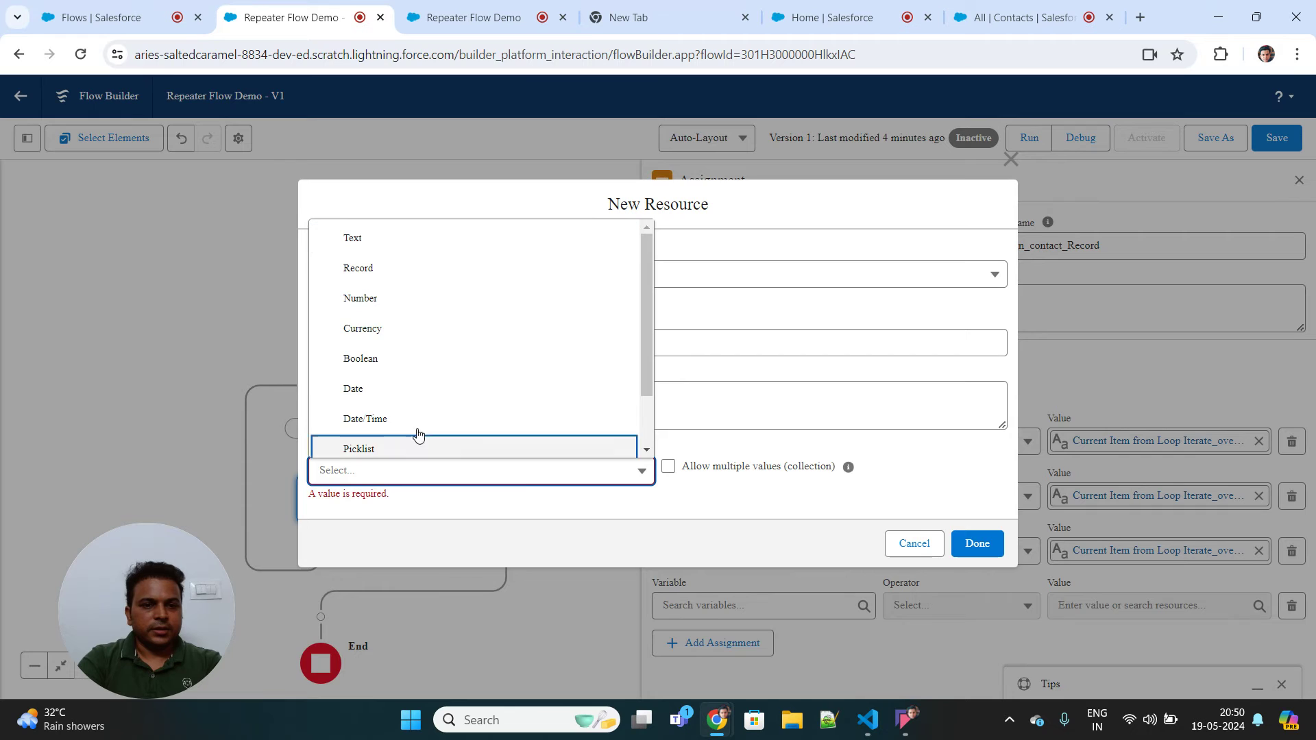
pyautogui.click(377, 277)
pyautogui.click(668, 416)
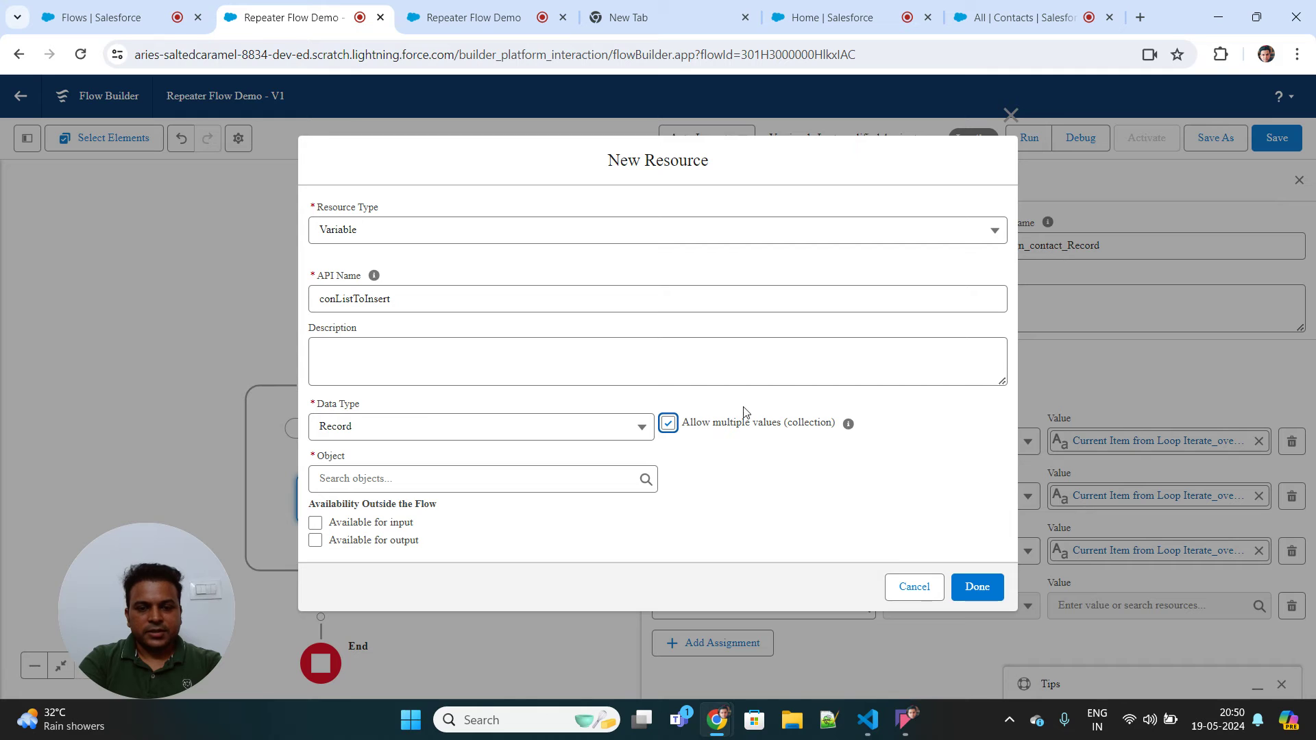
pyautogui.click(401, 480)
pyautogui.write('Conyta')
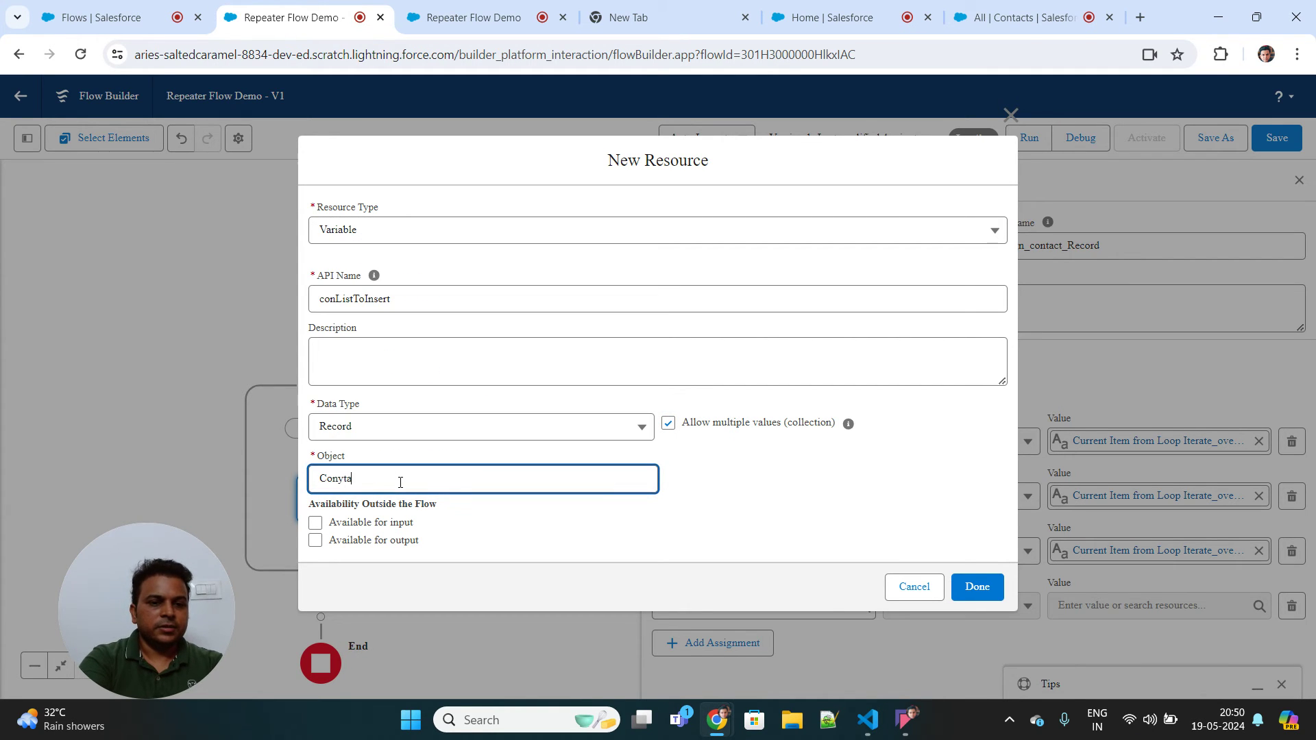
pyautogui.press('BackSpace')
pyautogui.press('BackSpace')
pyautogui.press('BackSpace')
pyautogui.write('tact')
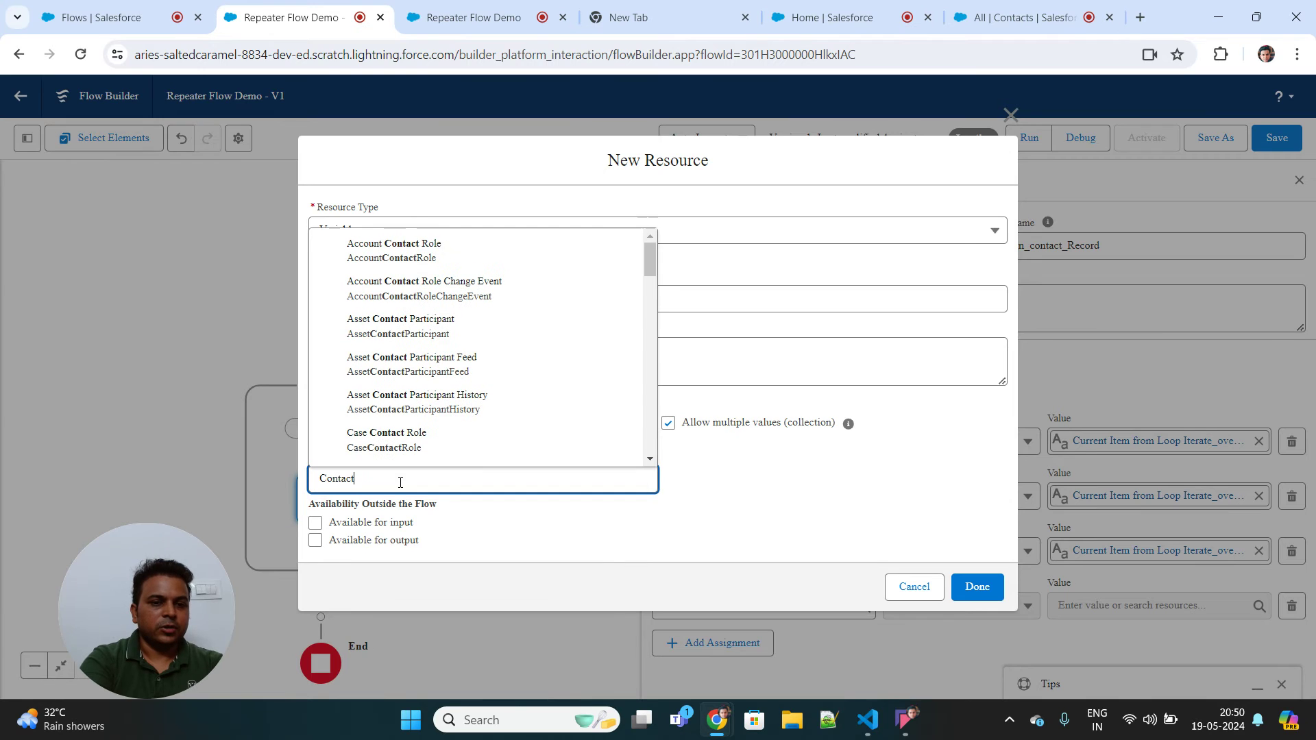
pyautogui.scroll(-2, 425, 410)
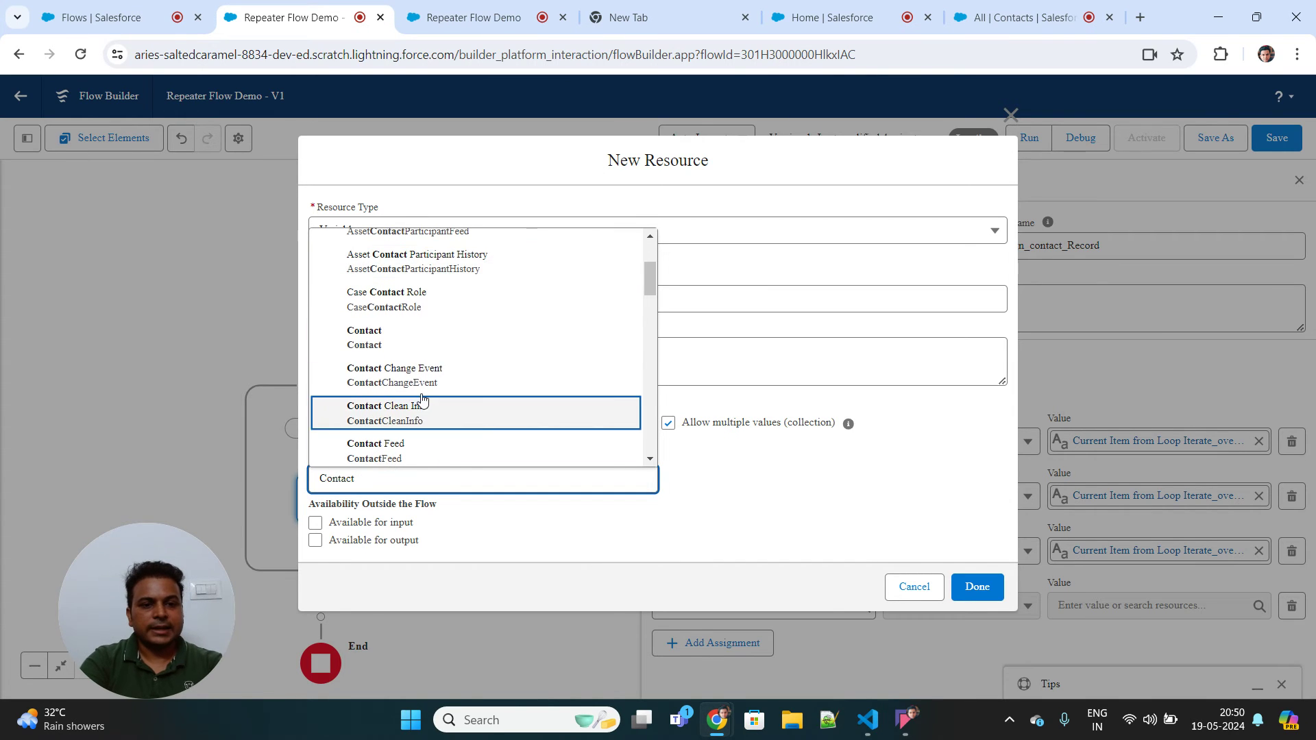
pyautogui.click(392, 350)
pyautogui.click(978, 587)
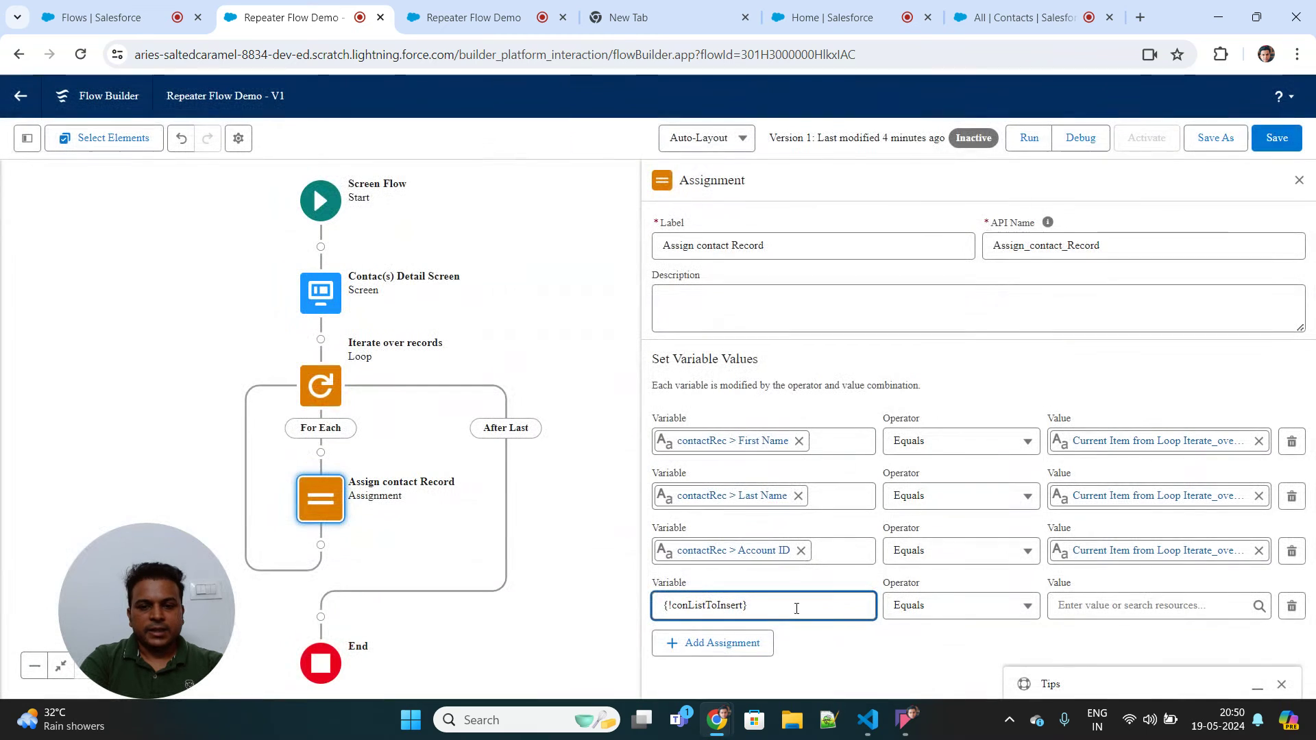
# Set the fourth row's operator to Add with value contactRec, then save the flow.
pyautogui.click(949, 606)
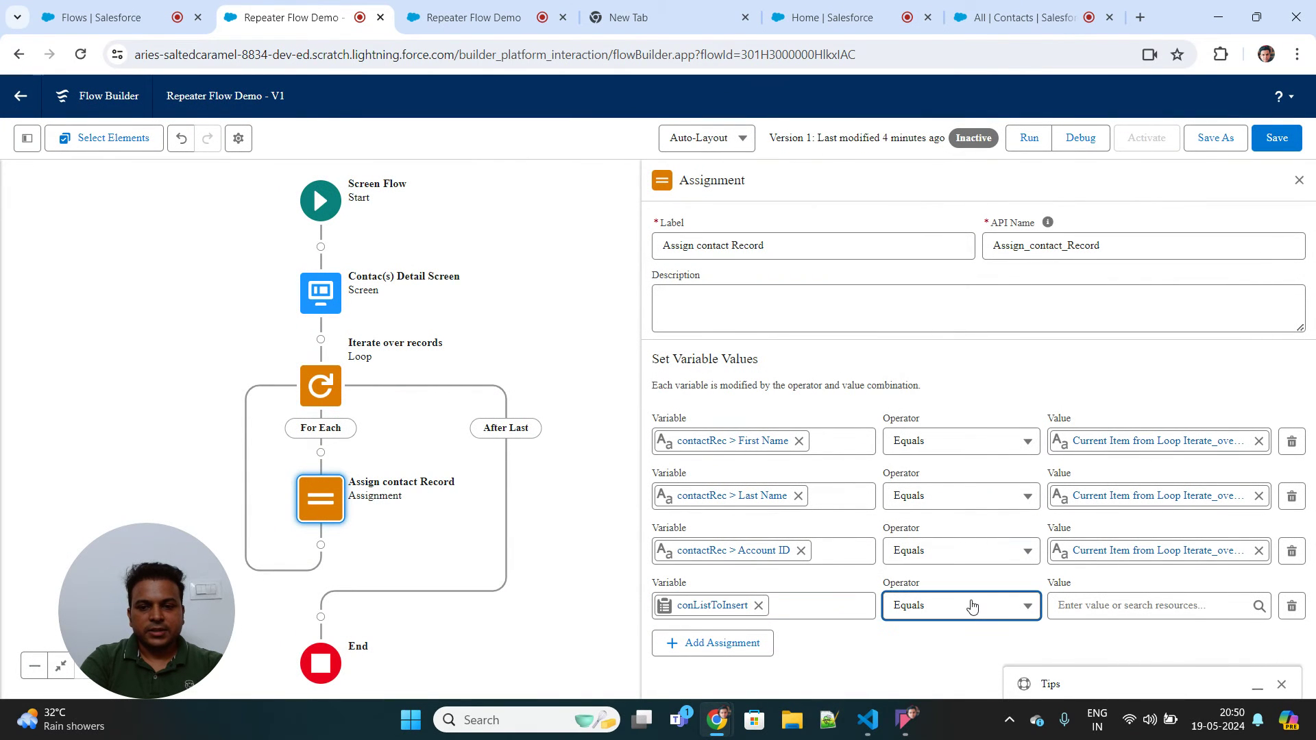
pyautogui.click(922, 399)
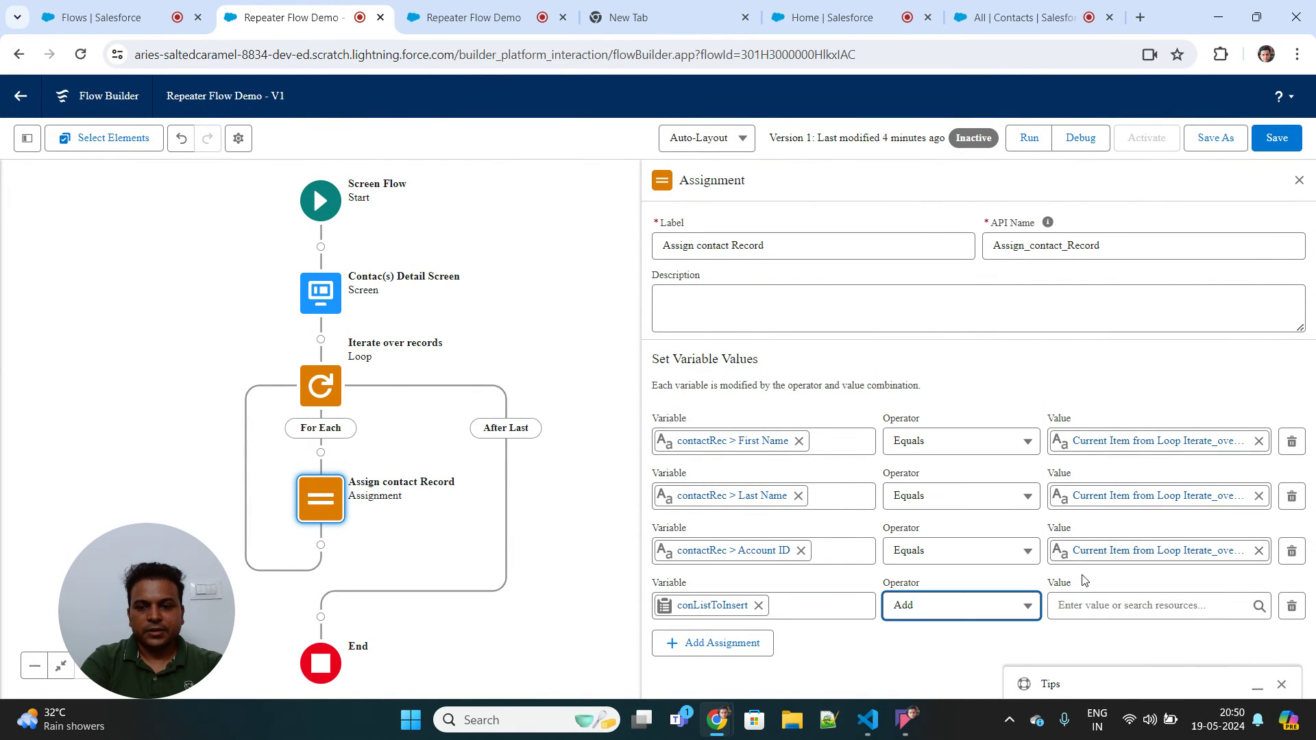
pyautogui.click(1105, 603)
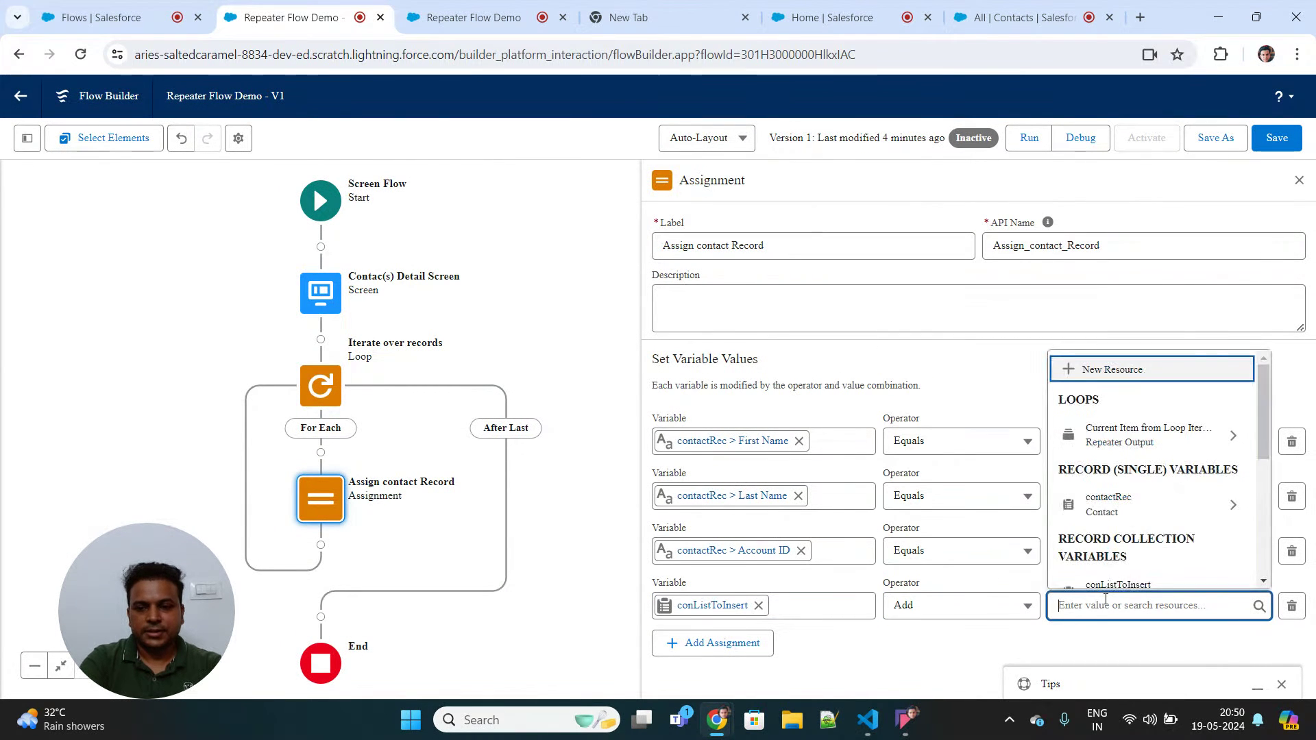
pyautogui.click(1113, 503)
pyautogui.press('BackSpace')
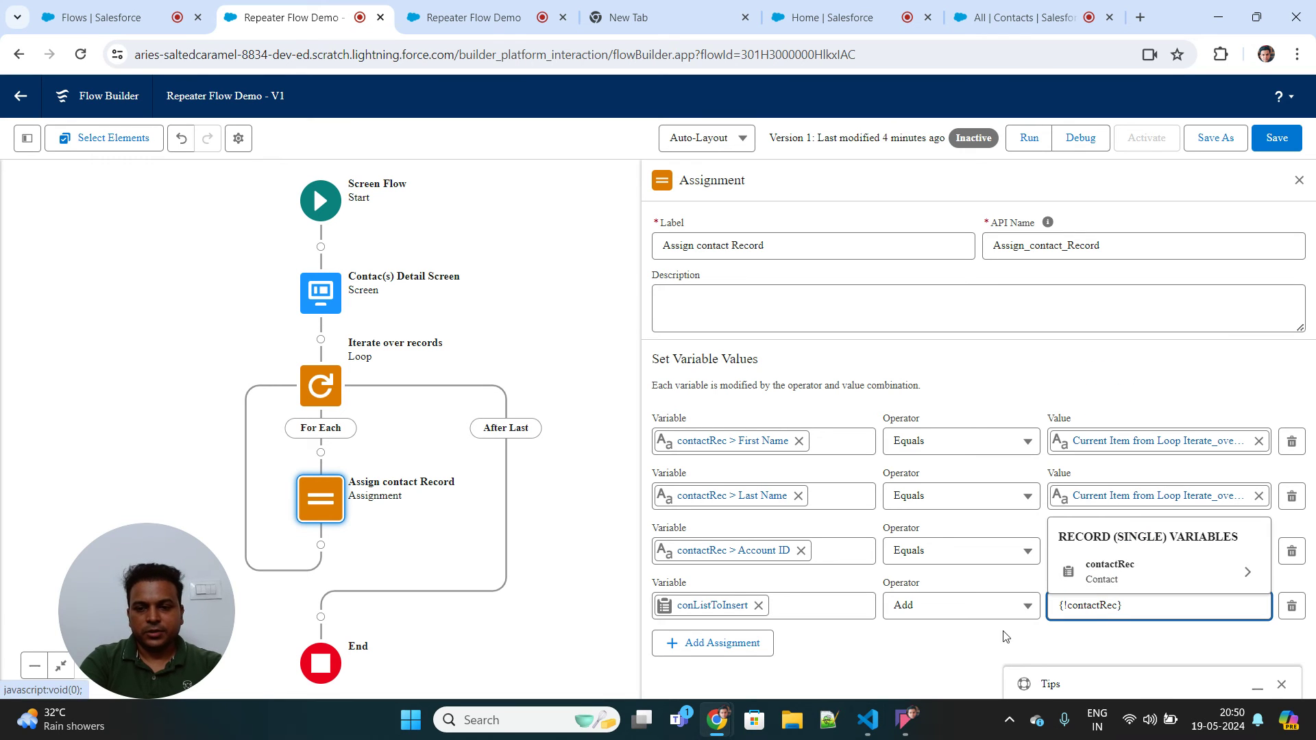
pyautogui.click(959, 649)
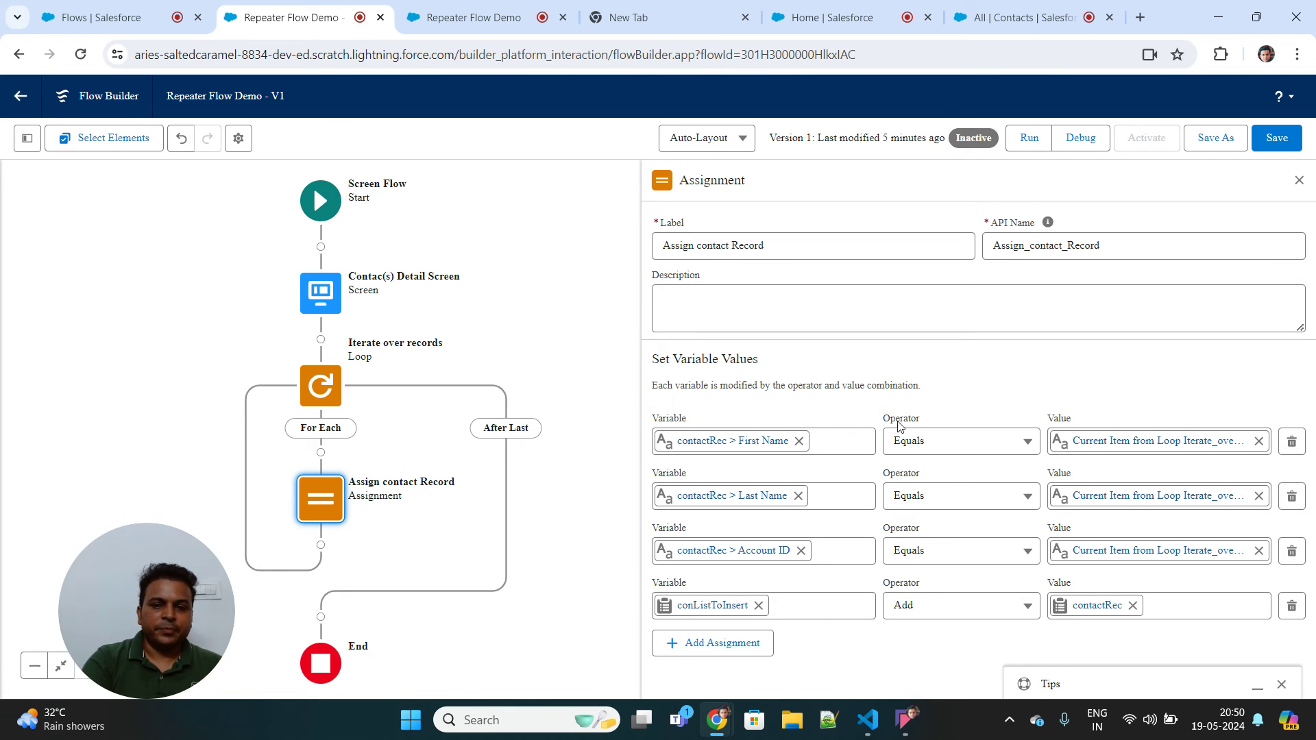
pyautogui.click(1279, 145)
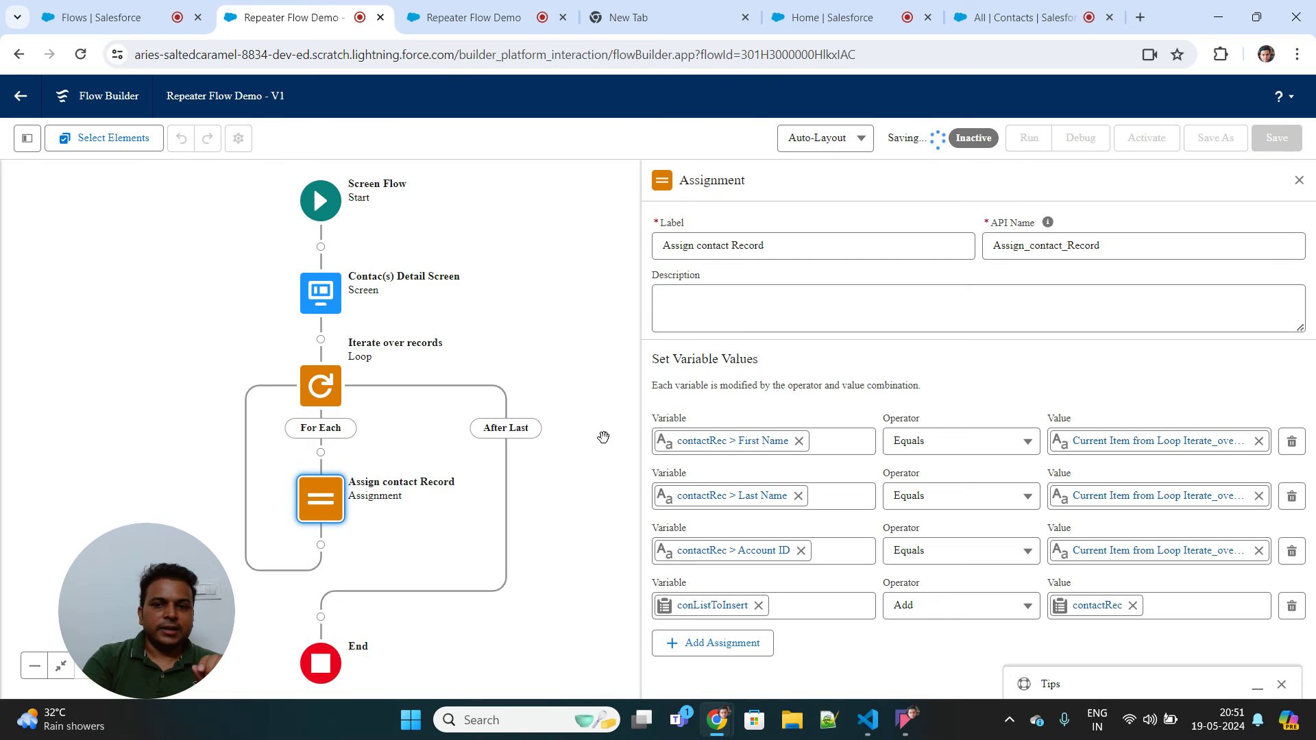
# Add a Create Records element labelled 'Create Contacts' after the loop.
pyautogui.click(1298, 180)
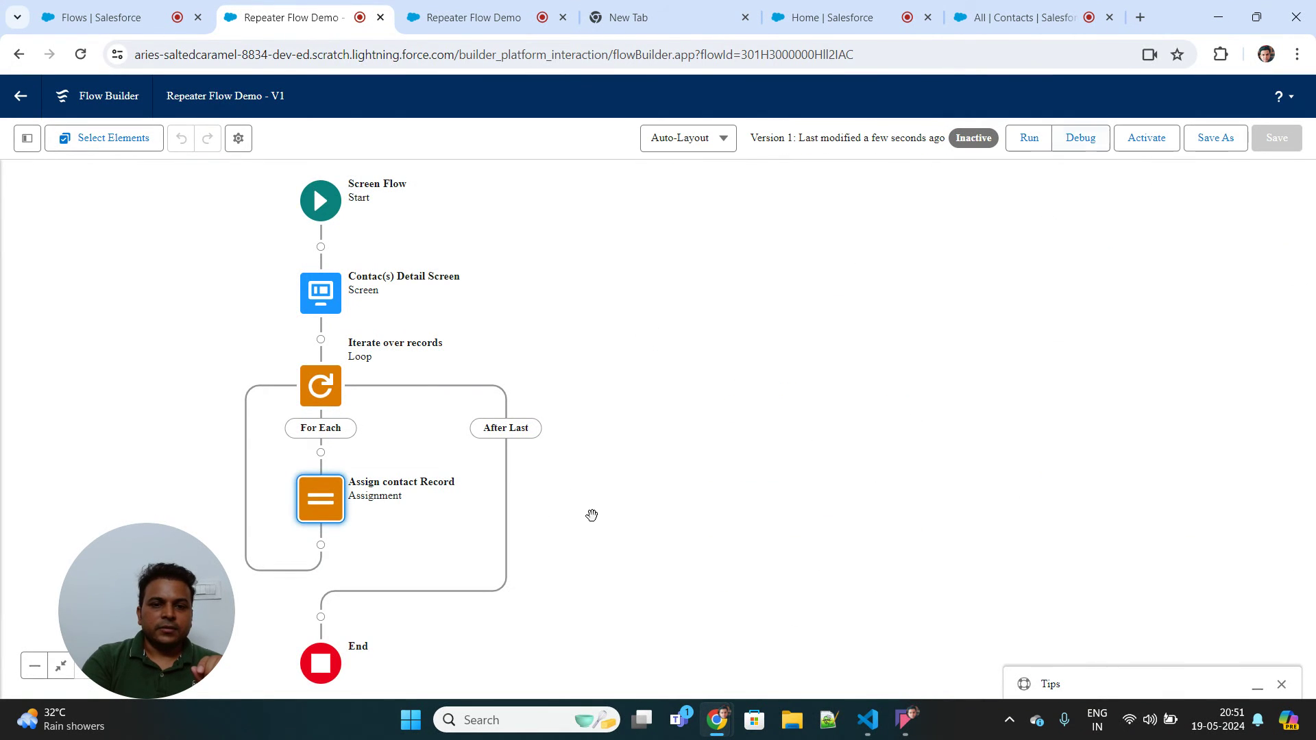
pyautogui.moveTo(594, 514); pyautogui.dragTo(624, 411)
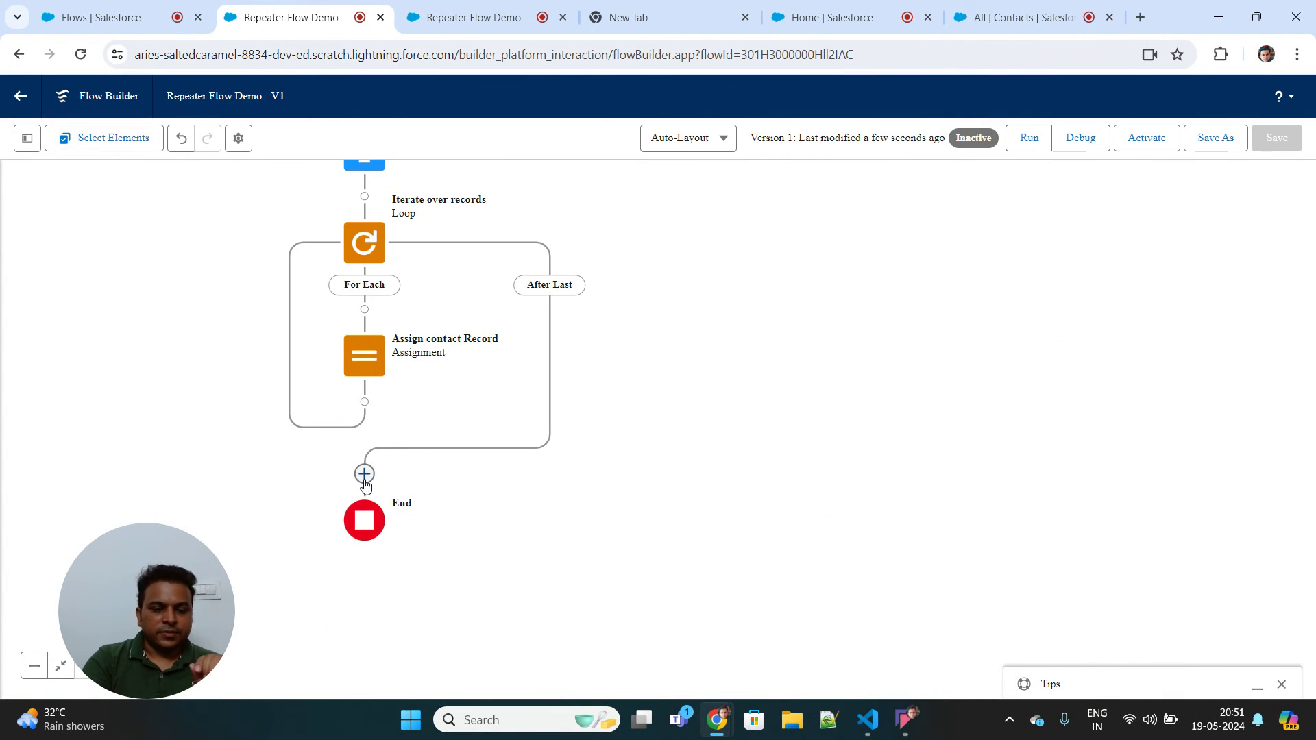
pyautogui.click(365, 477)
pyautogui.write('creat')
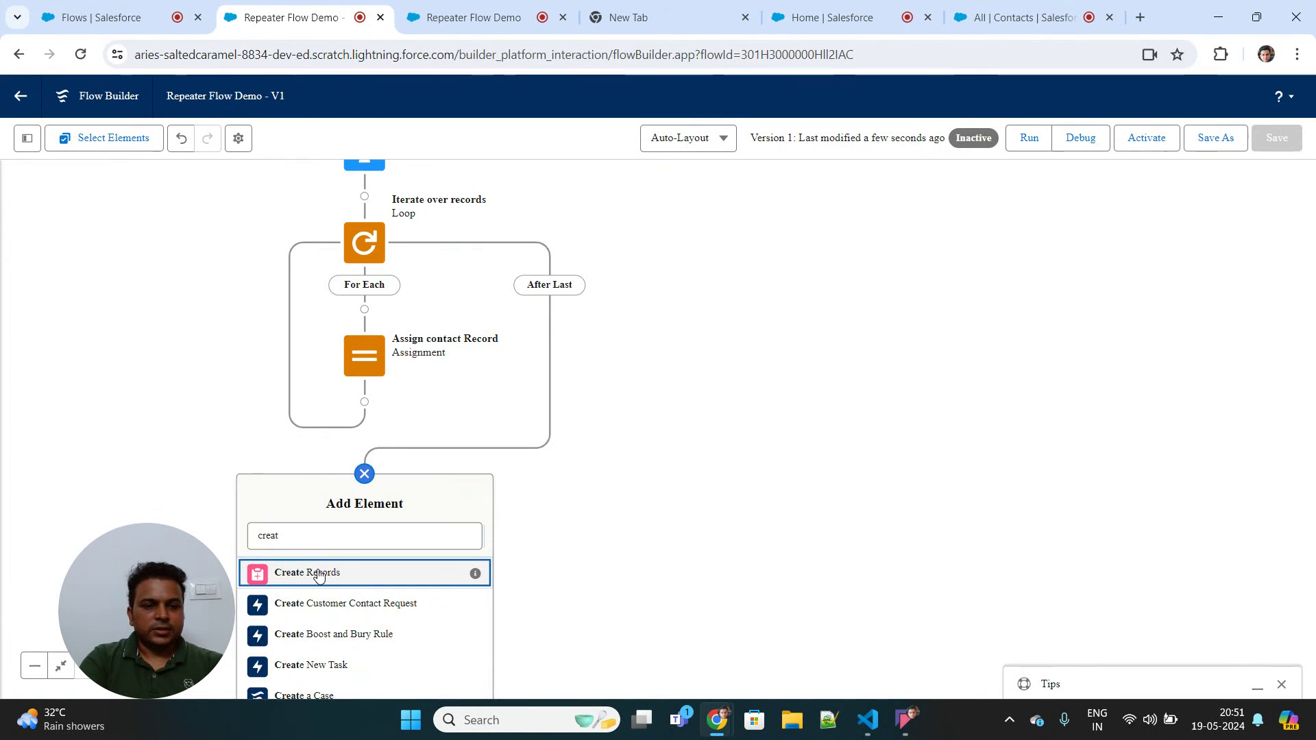
pyautogui.click(319, 574)
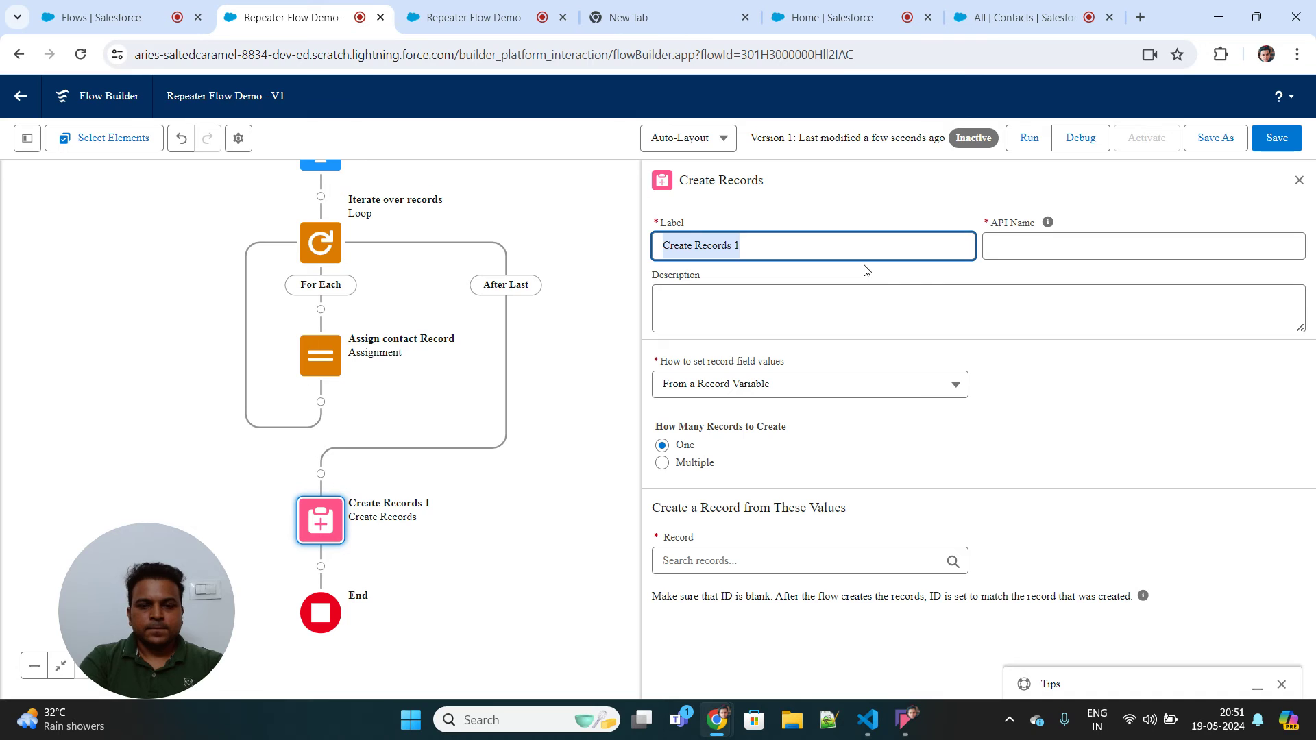
pyautogui.write('Create Contac')
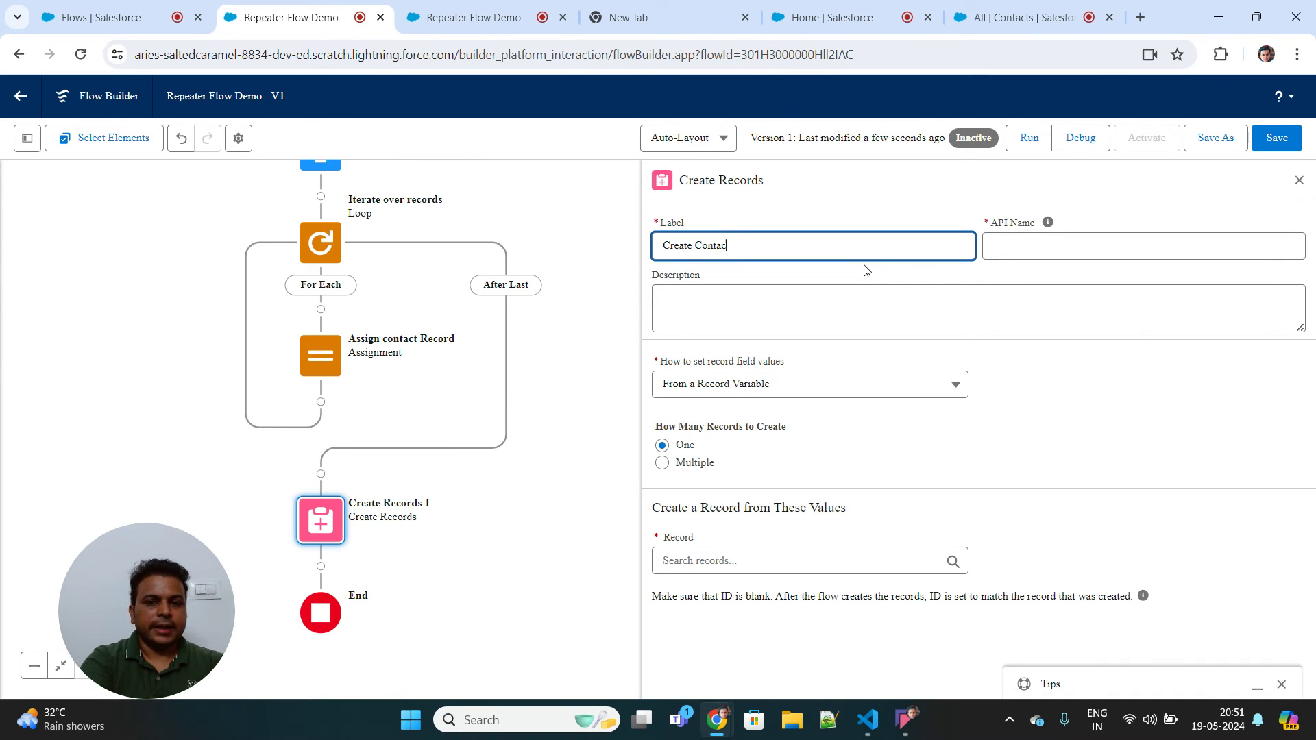
pyautogui.write('ts')
pyautogui.click(995, 248)
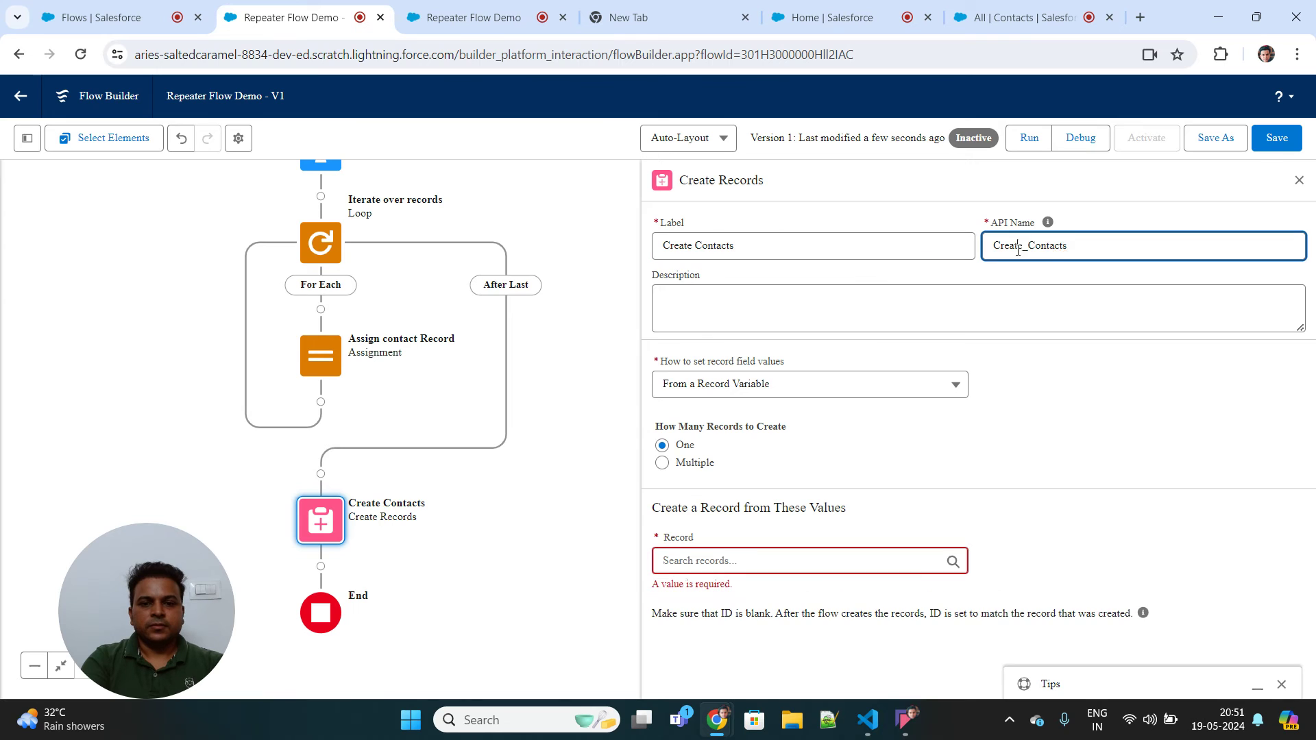
# Choose to create multiple records and browse the available record collections.
pyautogui.click(662, 463)
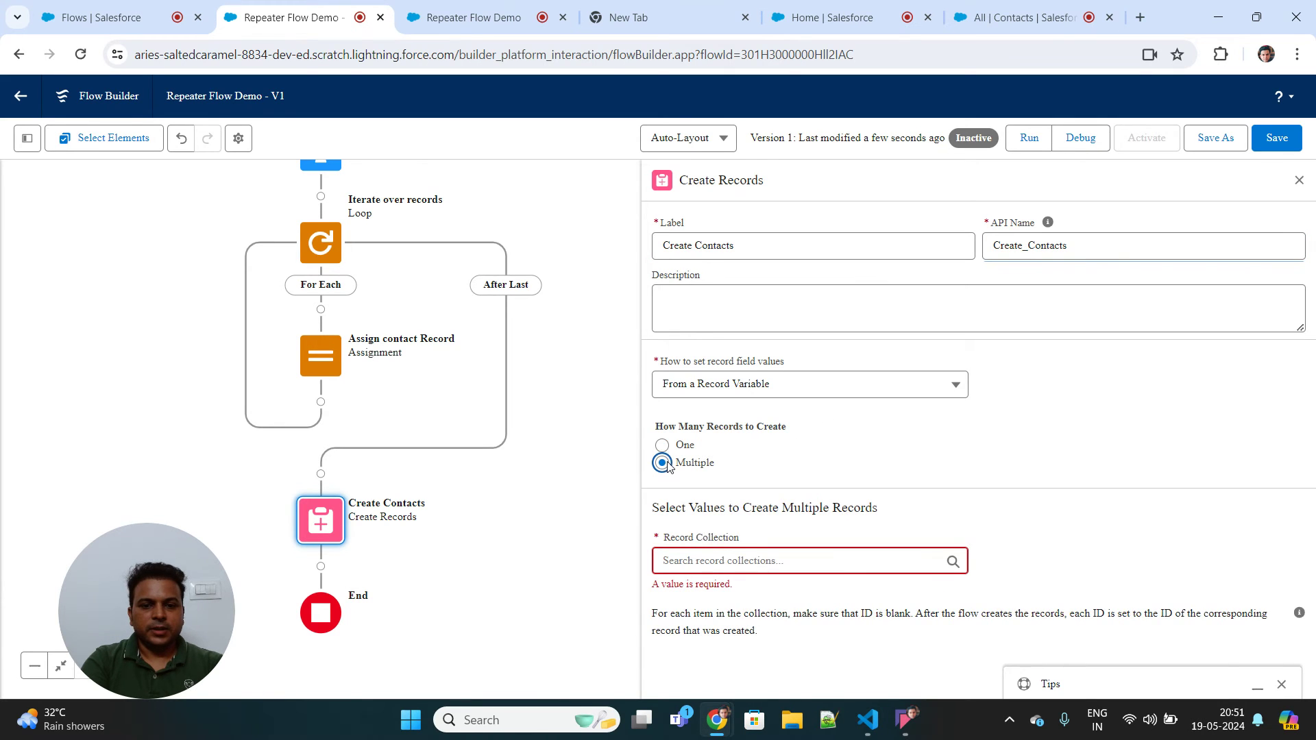
pyautogui.click(719, 559)
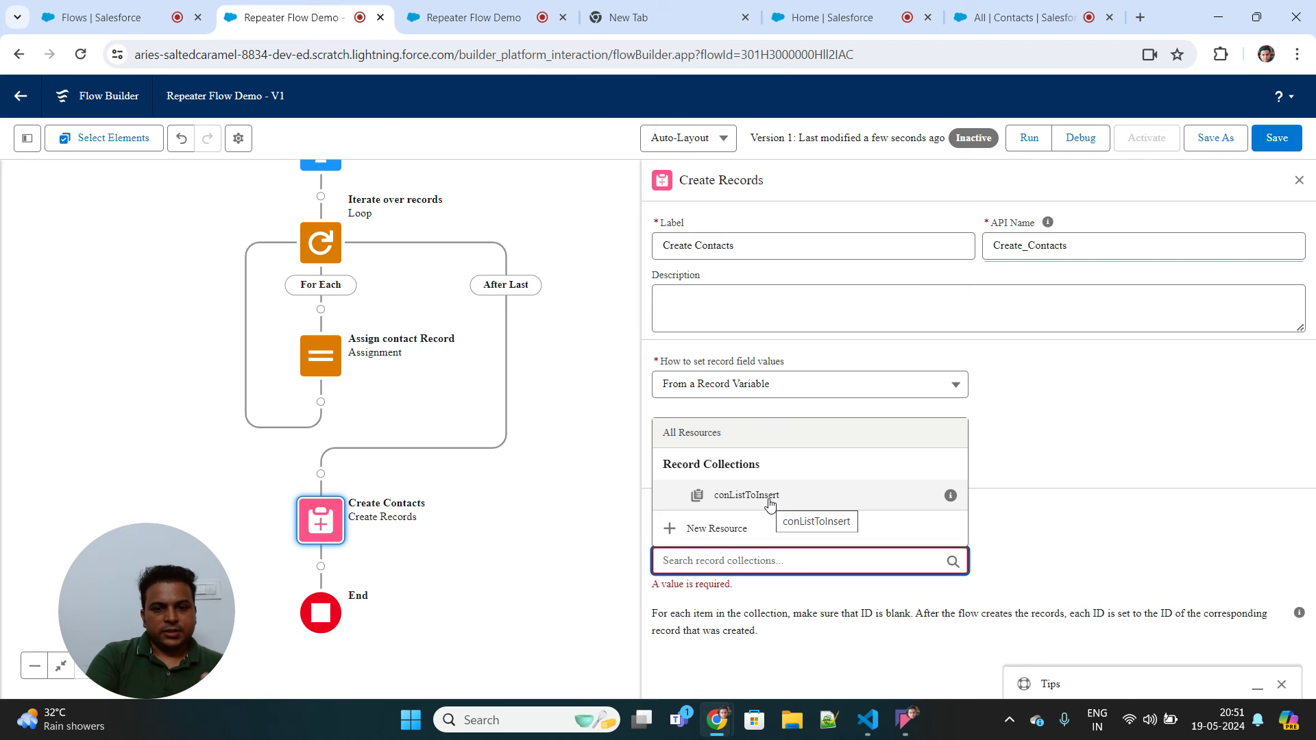
pyautogui.click(830, 588)
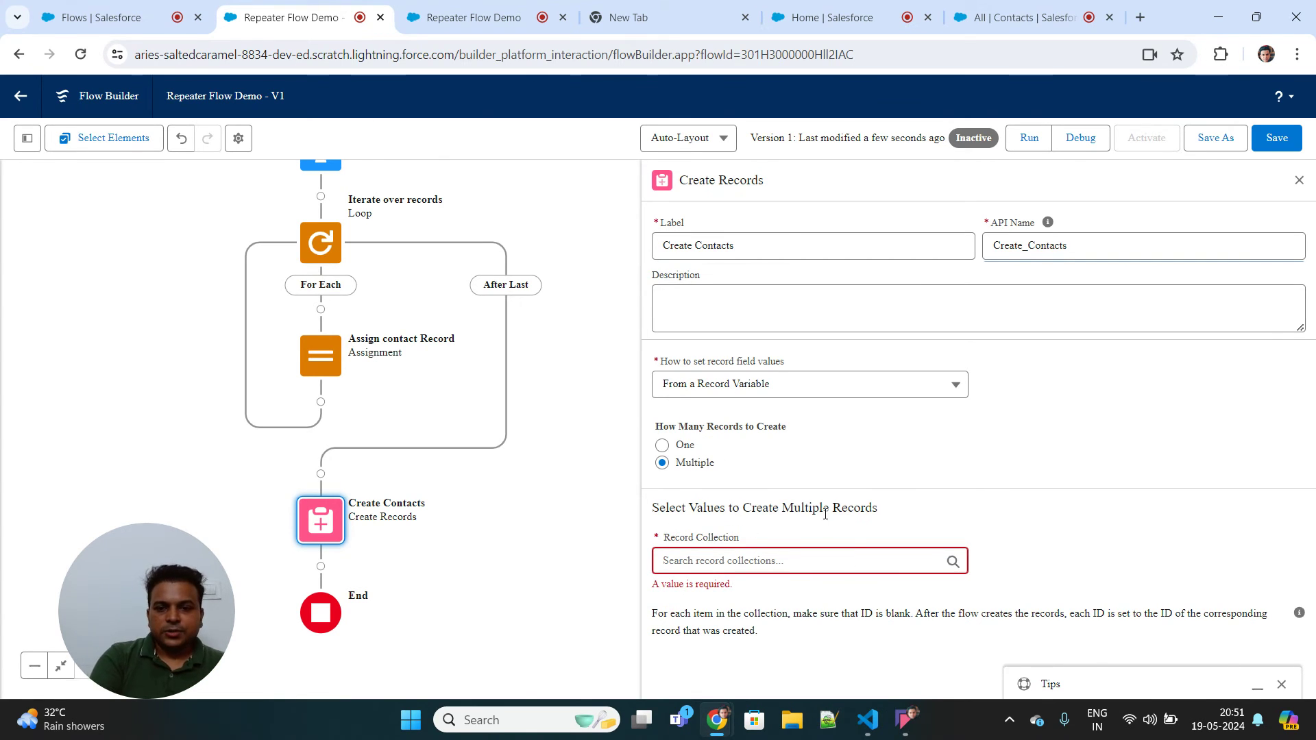
# Set Create Contacts' record collection to conListToInsert, then save and activate Repeater Flow Demo.
pyautogui.click(727, 561)
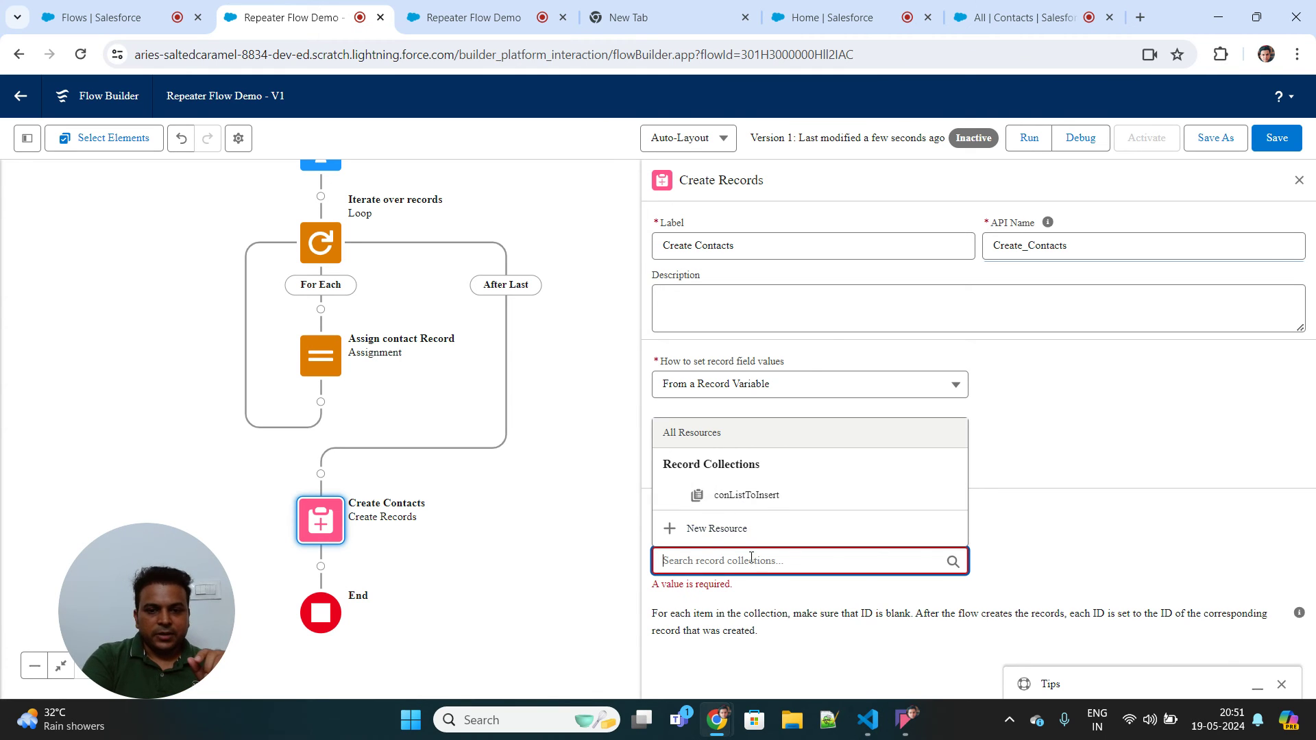
pyautogui.click(814, 590)
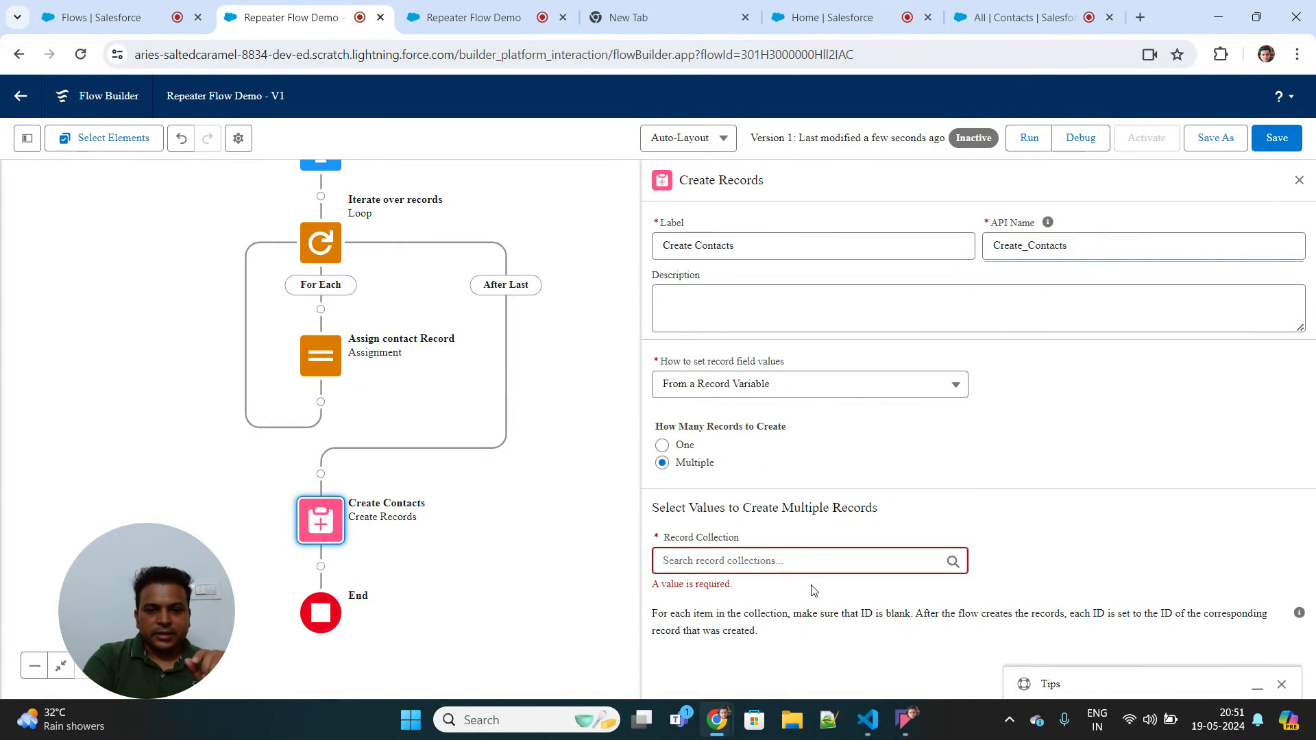
pyautogui.click(754, 567)
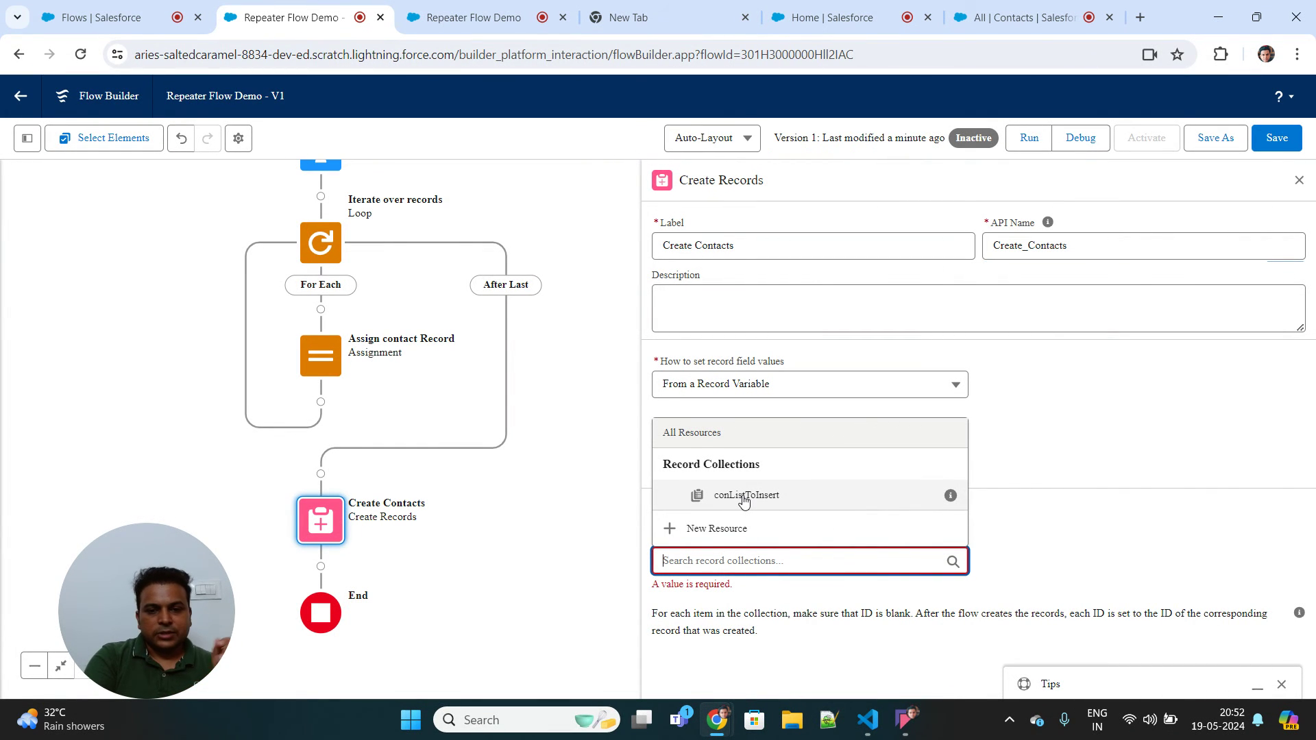
pyautogui.click(744, 497)
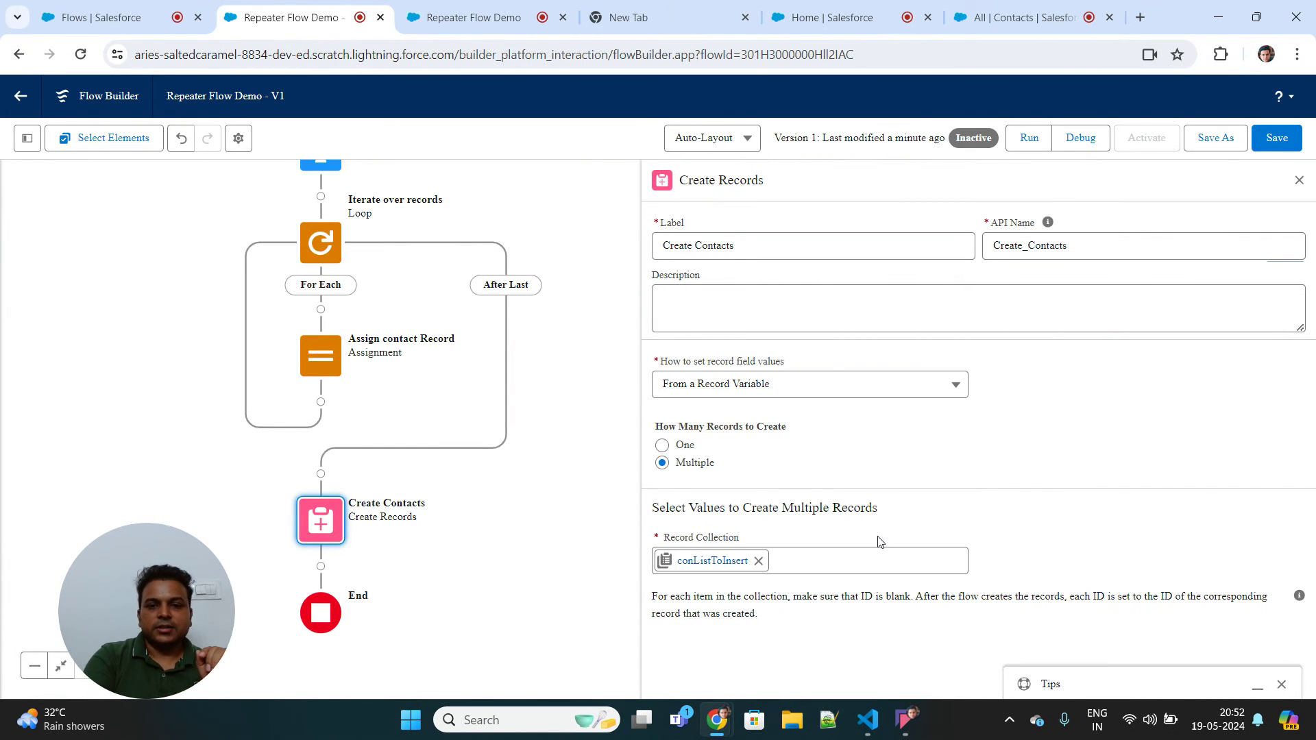
pyautogui.click(1282, 140)
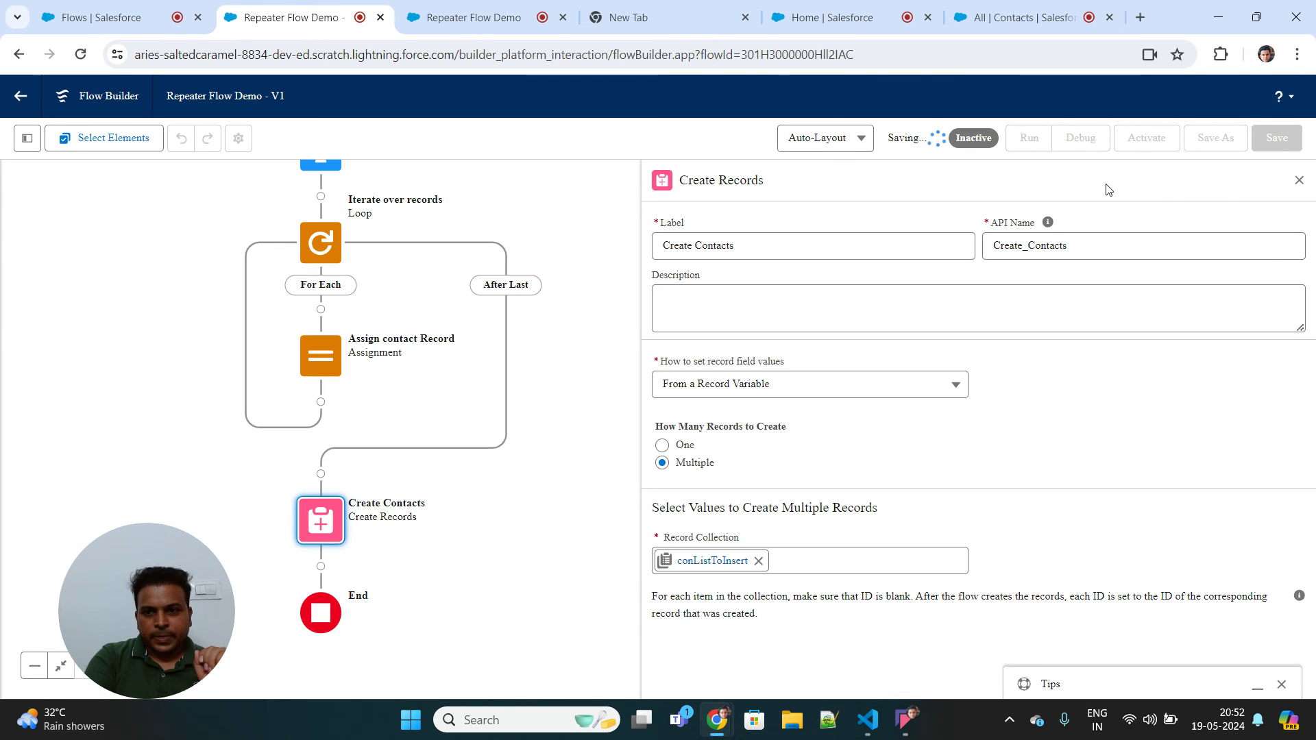
pyautogui.click(1147, 139)
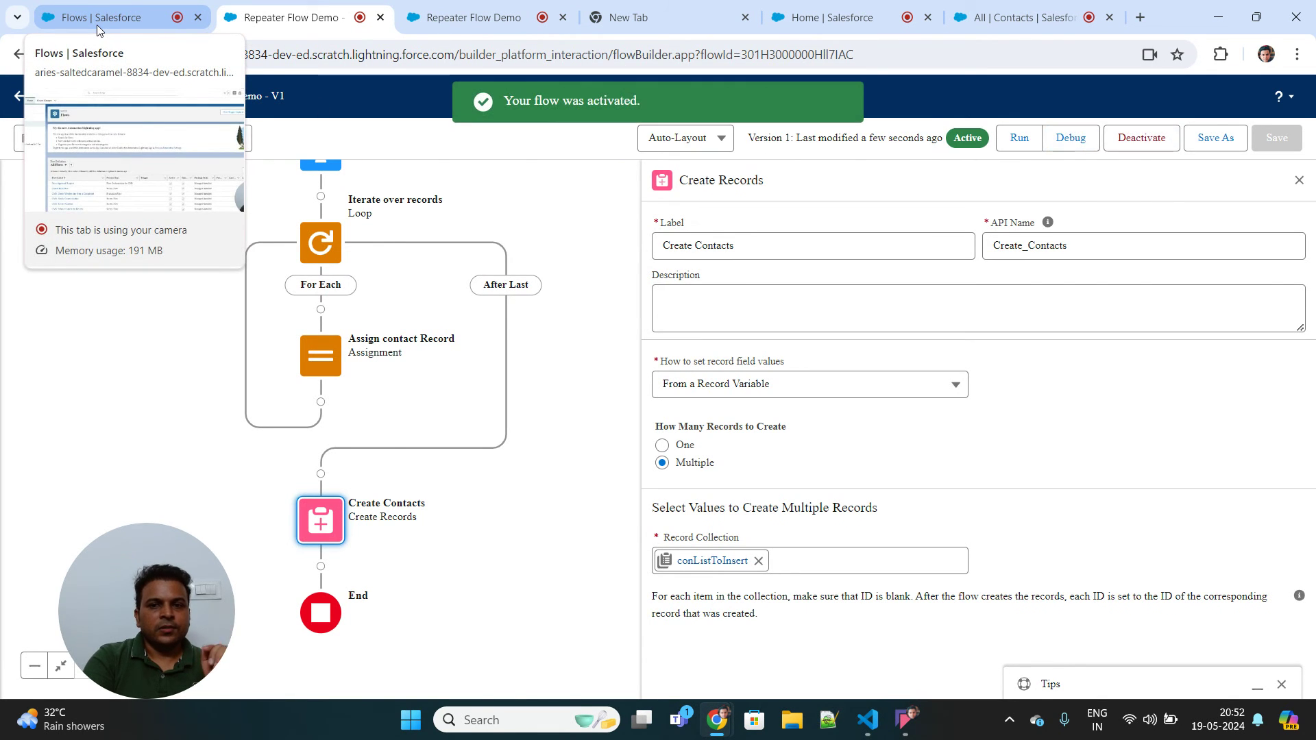
# From the Flows tab, search the App Launcher for 'Servi' and open the Service app.
pyautogui.click(97, 25)
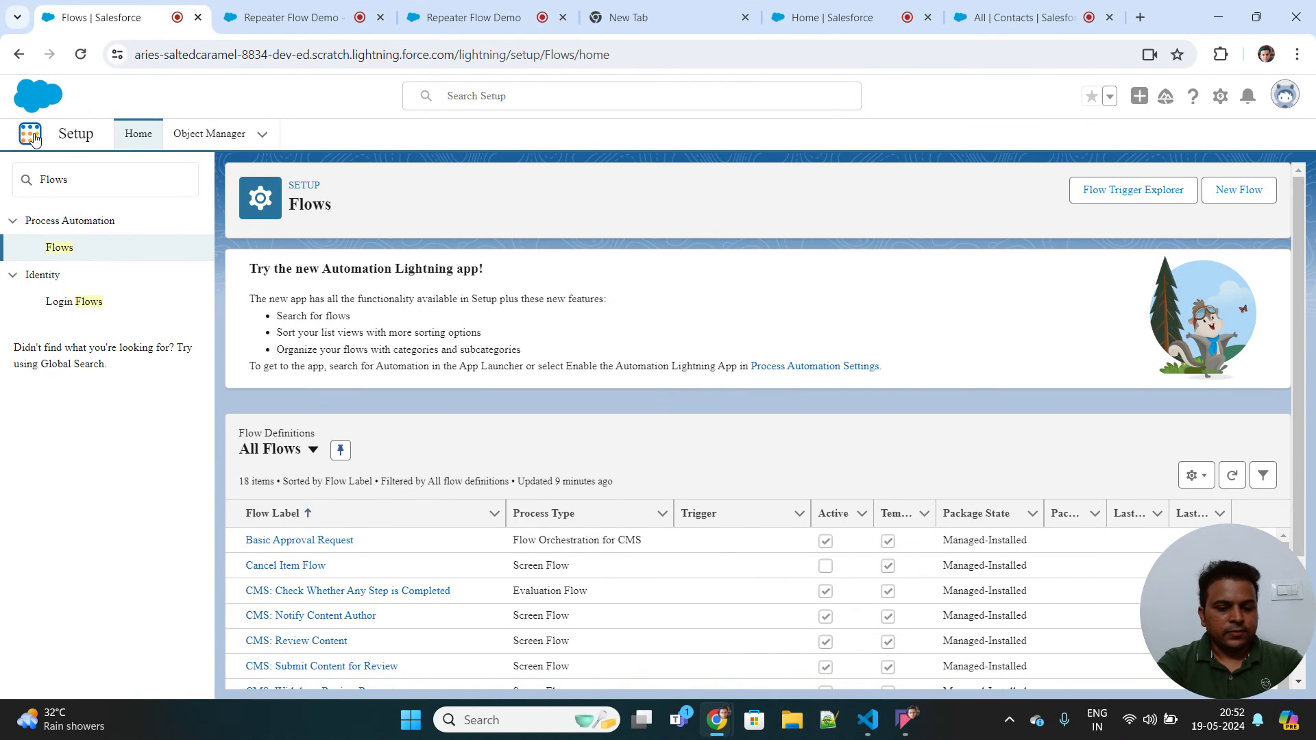
pyautogui.click(30, 135)
pyautogui.write('Servi')
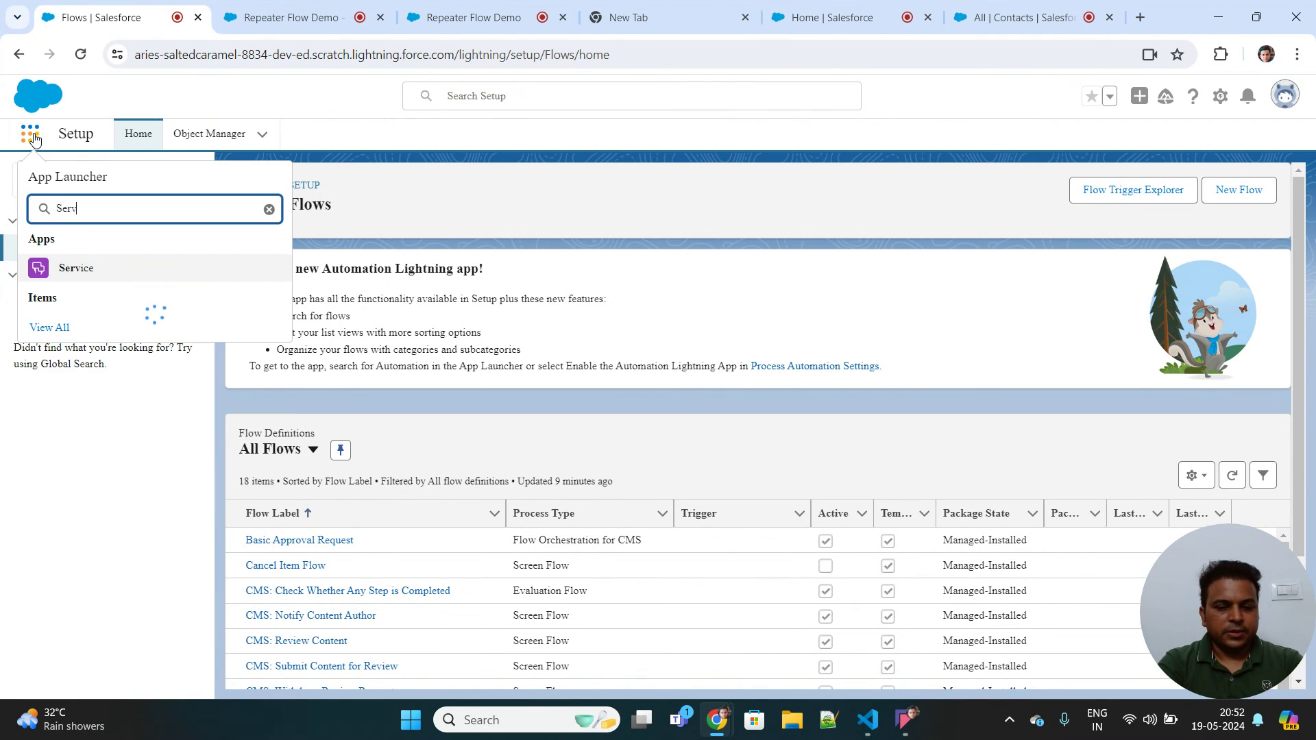
pyautogui.click(86, 272)
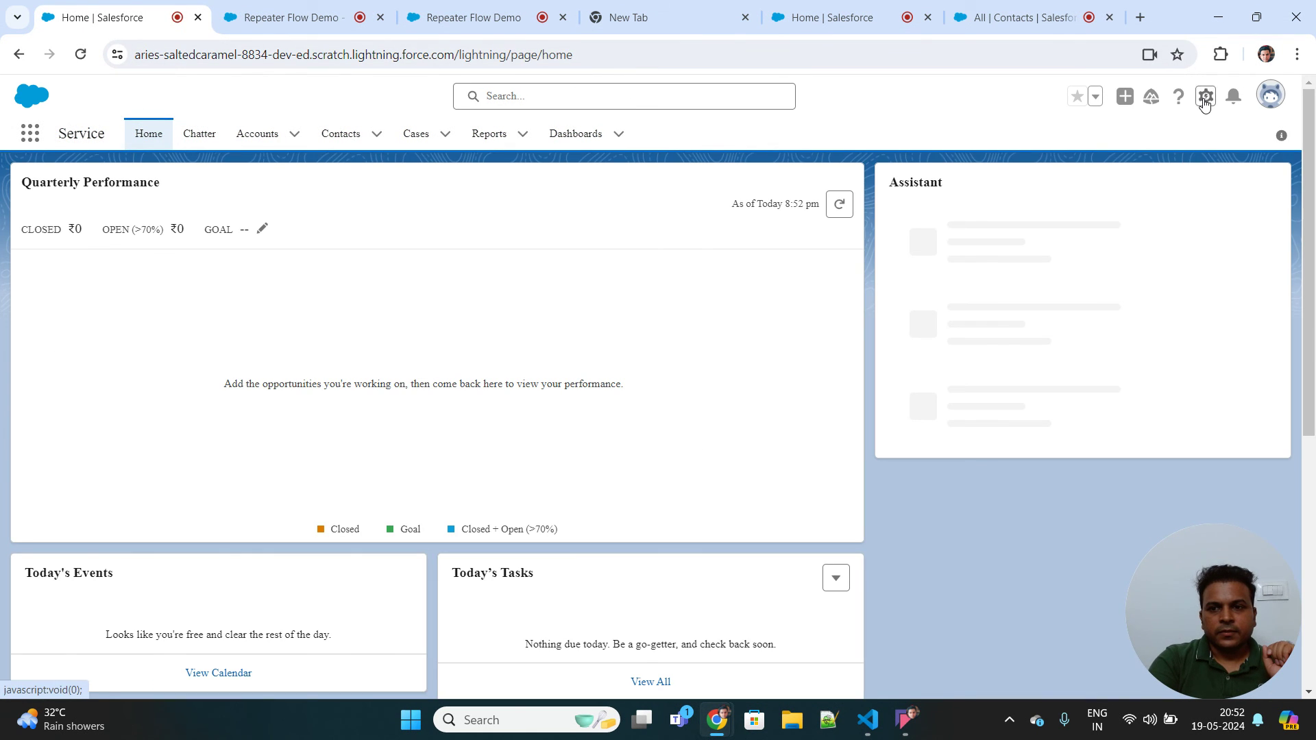
# Open the Service home page in the page editor, checking the reference home page along the way.
pyautogui.click(1205, 99)
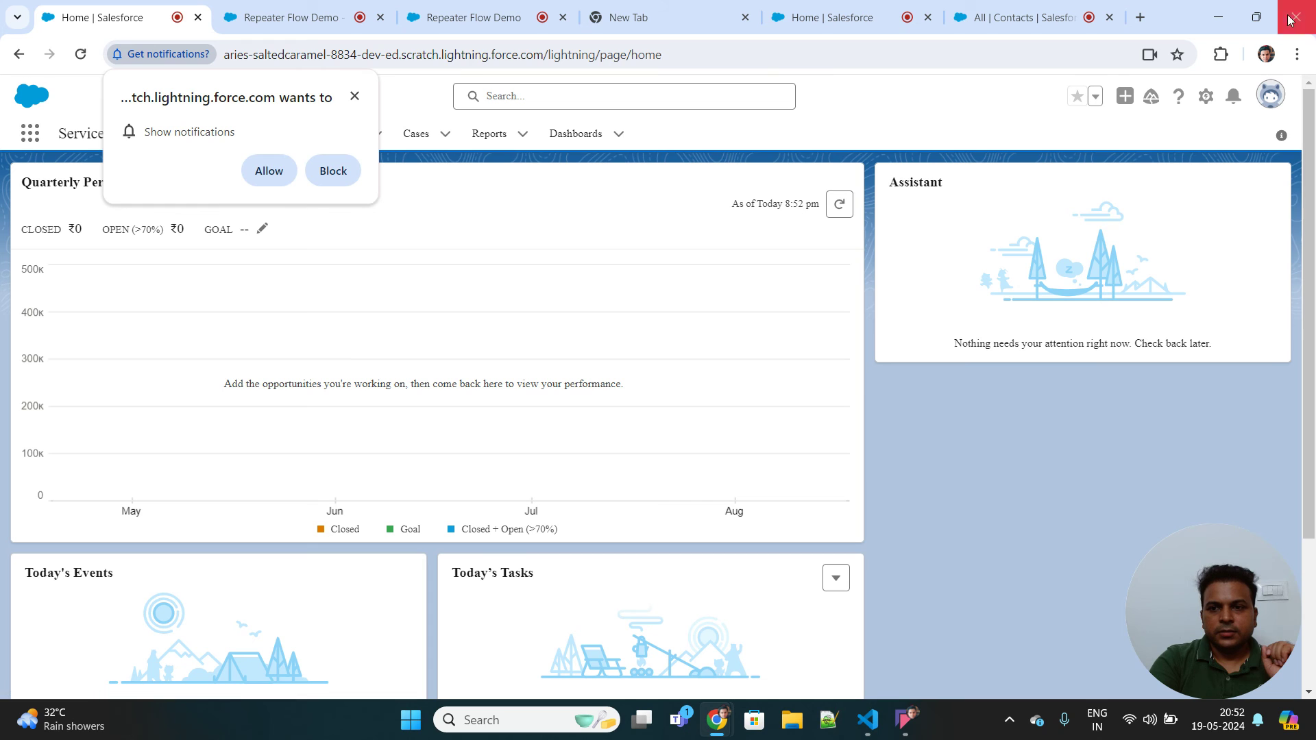
pyautogui.click(1205, 99)
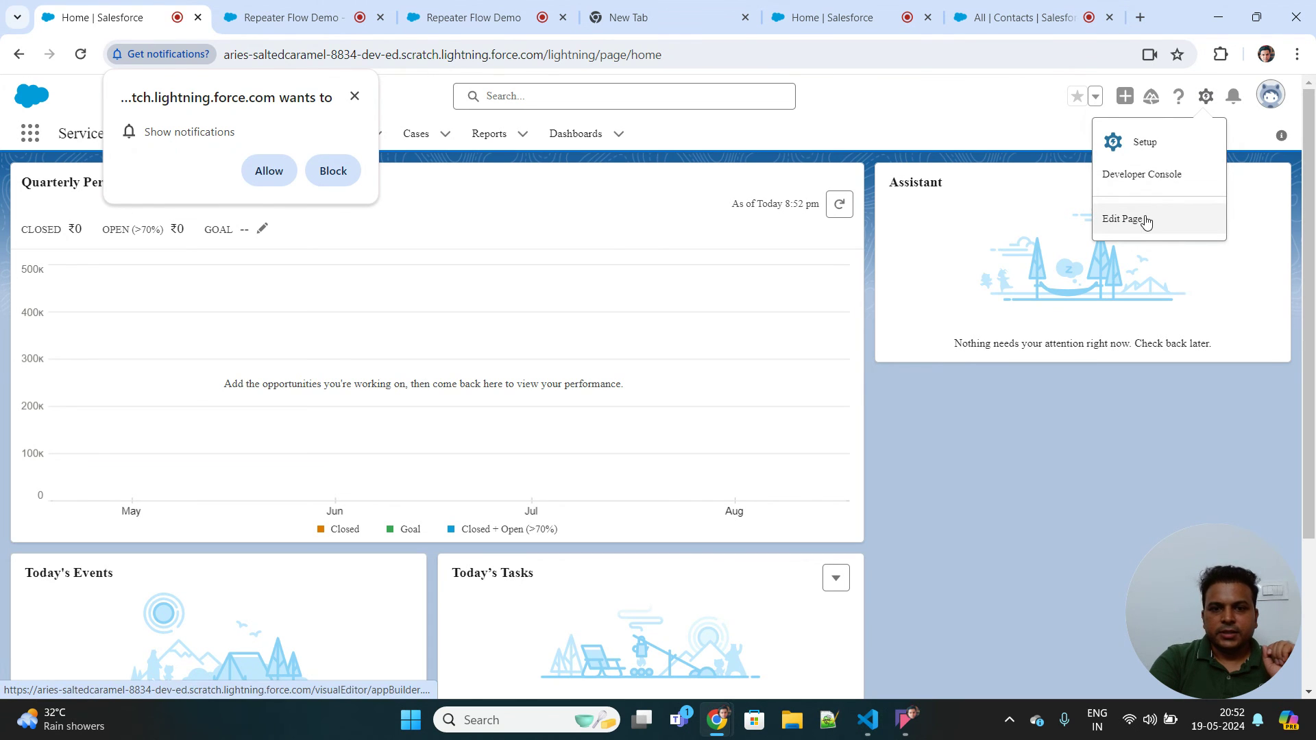
pyautogui.click(1143, 219)
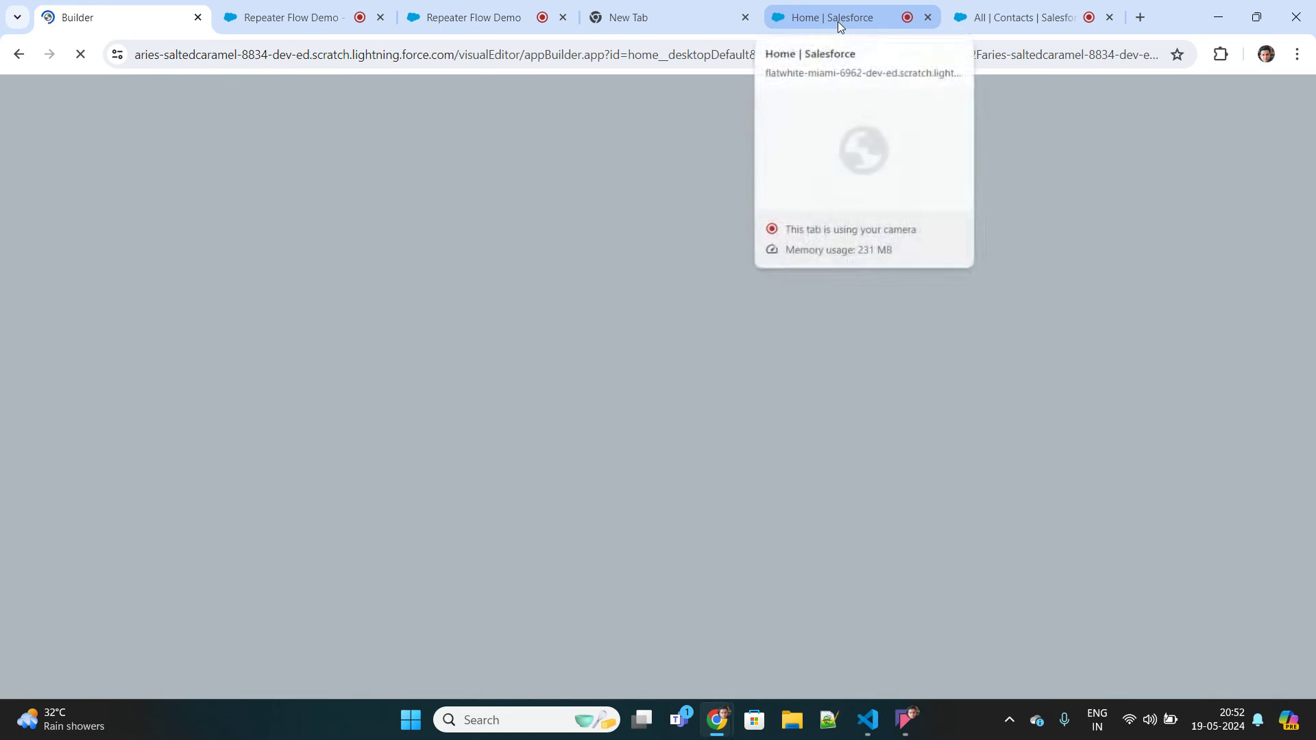
pyautogui.click(839, 27)
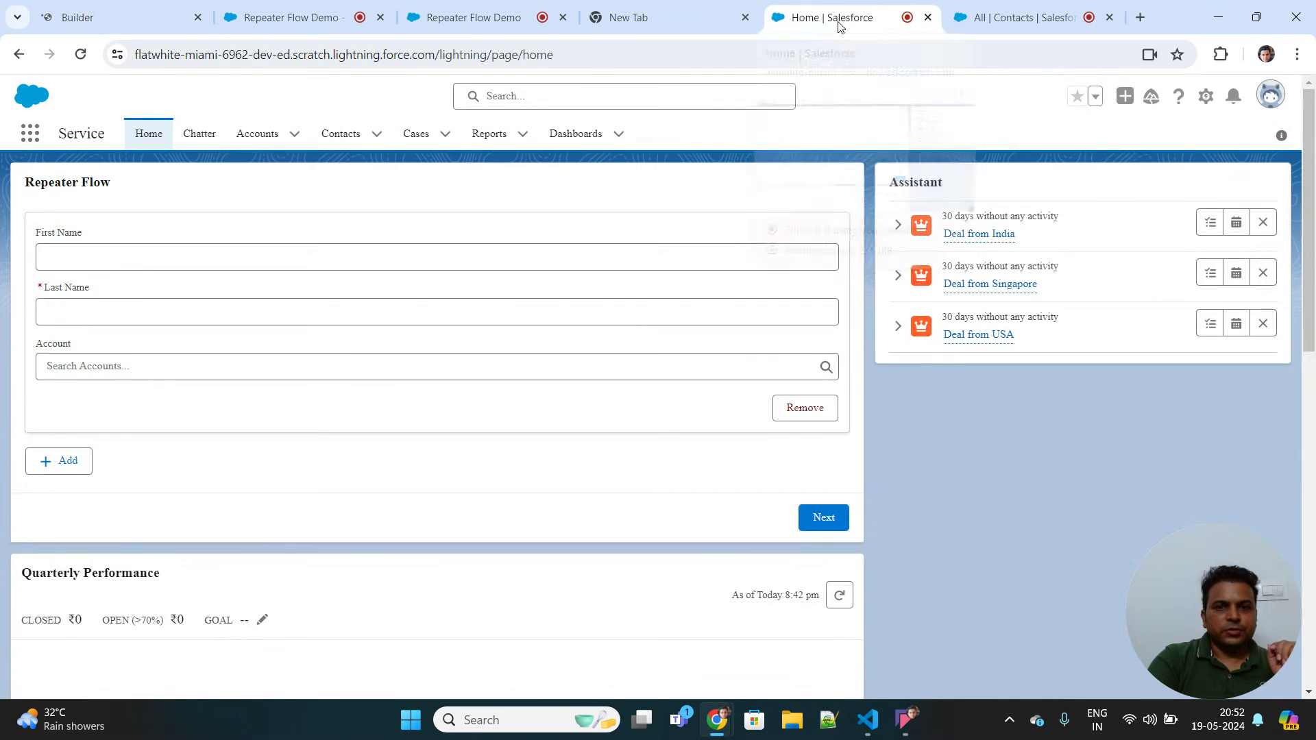
pyautogui.click(114, 23)
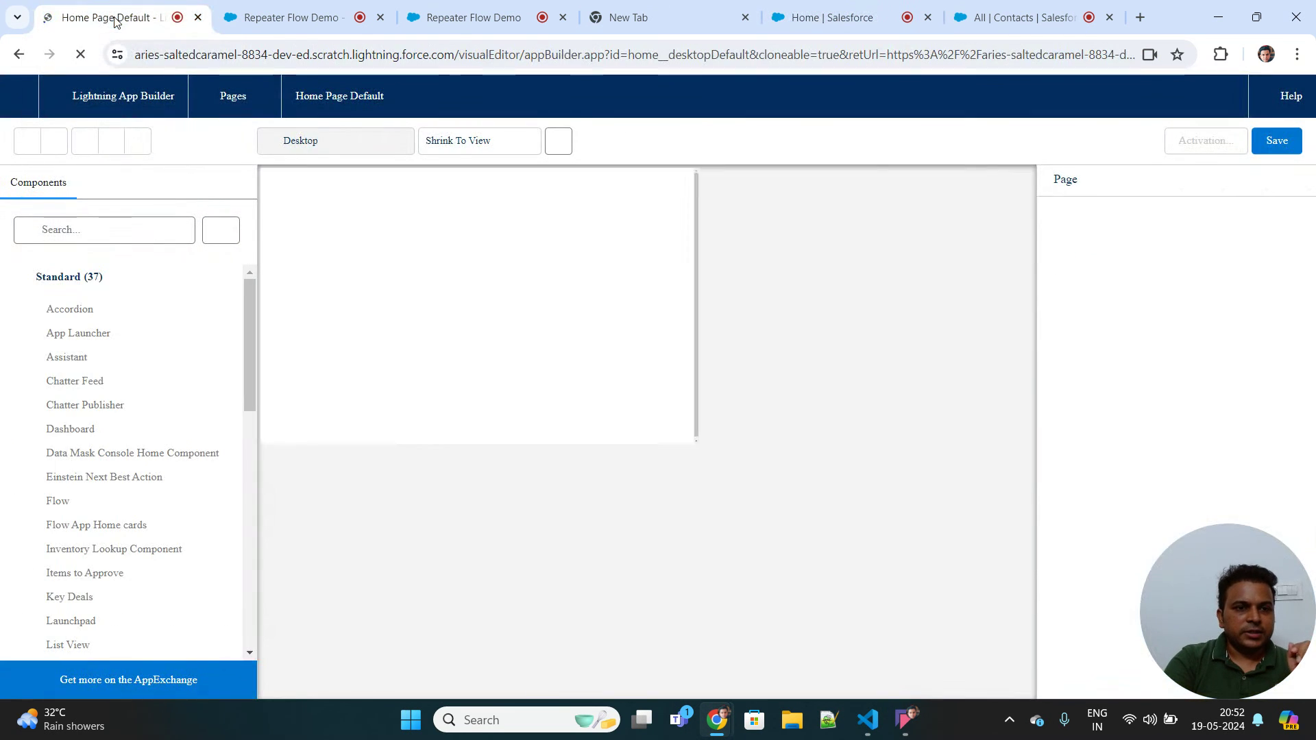
# Search components for 'Flow' and place a Flow component at the top of the page.
pyautogui.click(109, 230)
pyautogui.write('Flow')
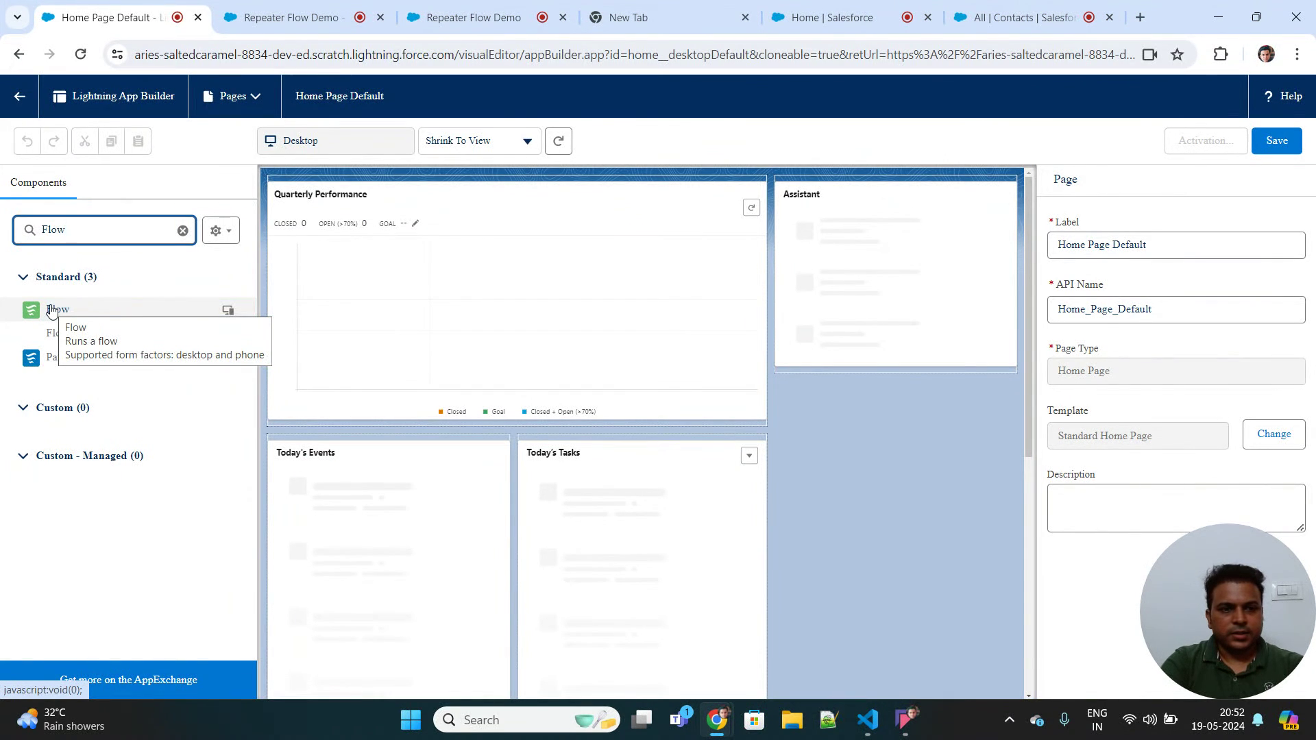
pyautogui.moveTo(51, 311); pyautogui.dragTo(396, 199)
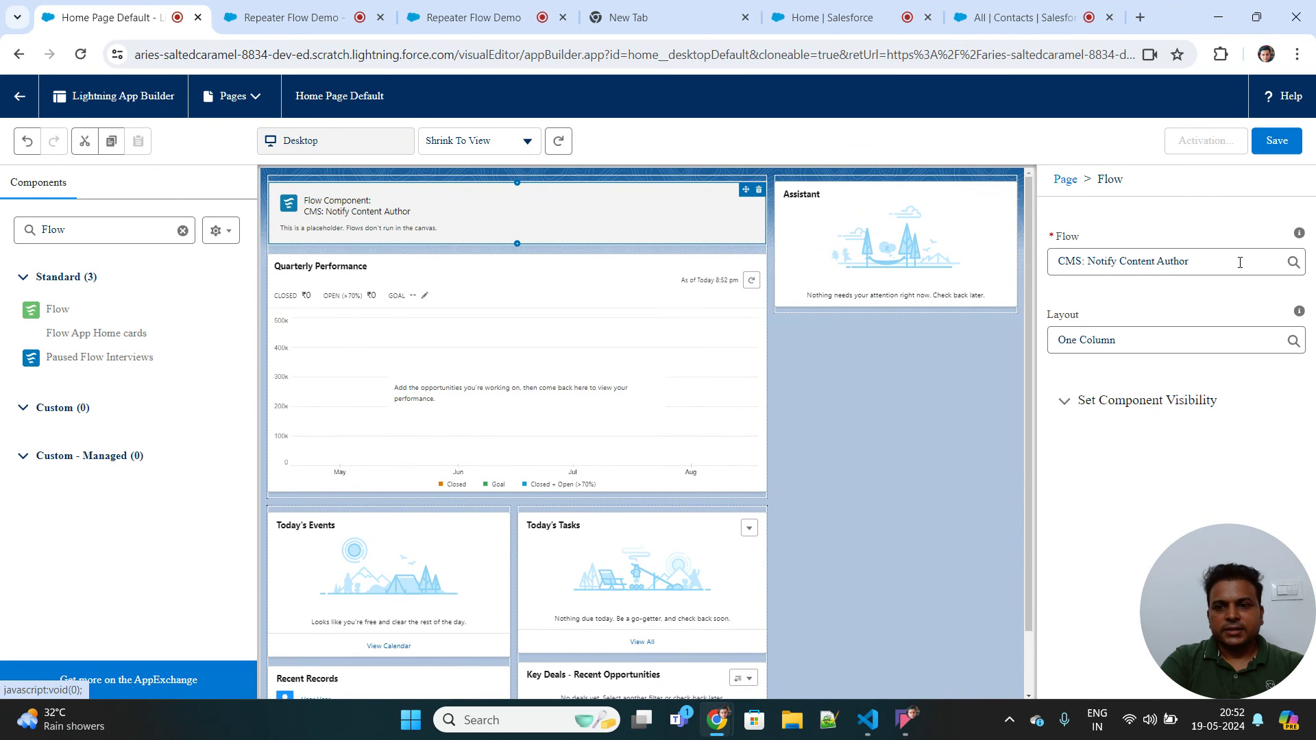
# Set the Flow component's flow to Repeater Flow Demo and save the home page.
pyautogui.click(1239, 263)
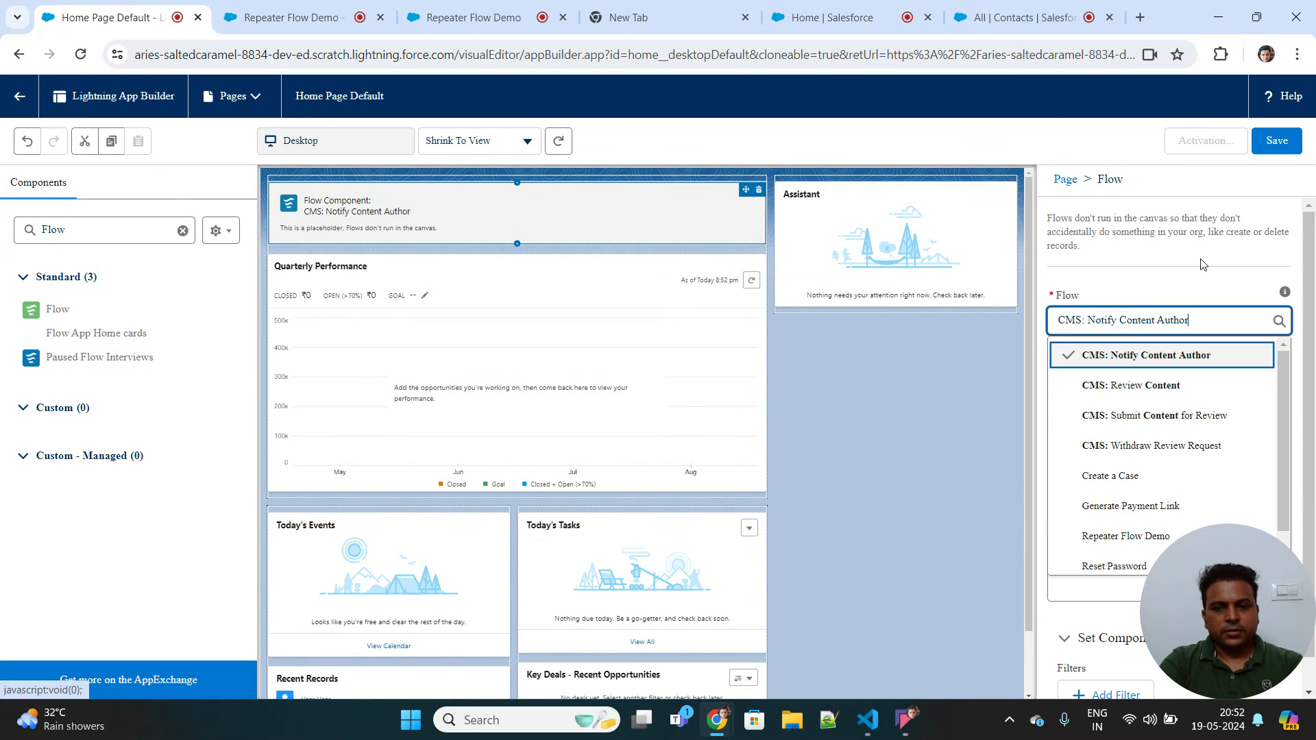
pyautogui.write('A')
pyautogui.hotkey('ctrl', 'a')
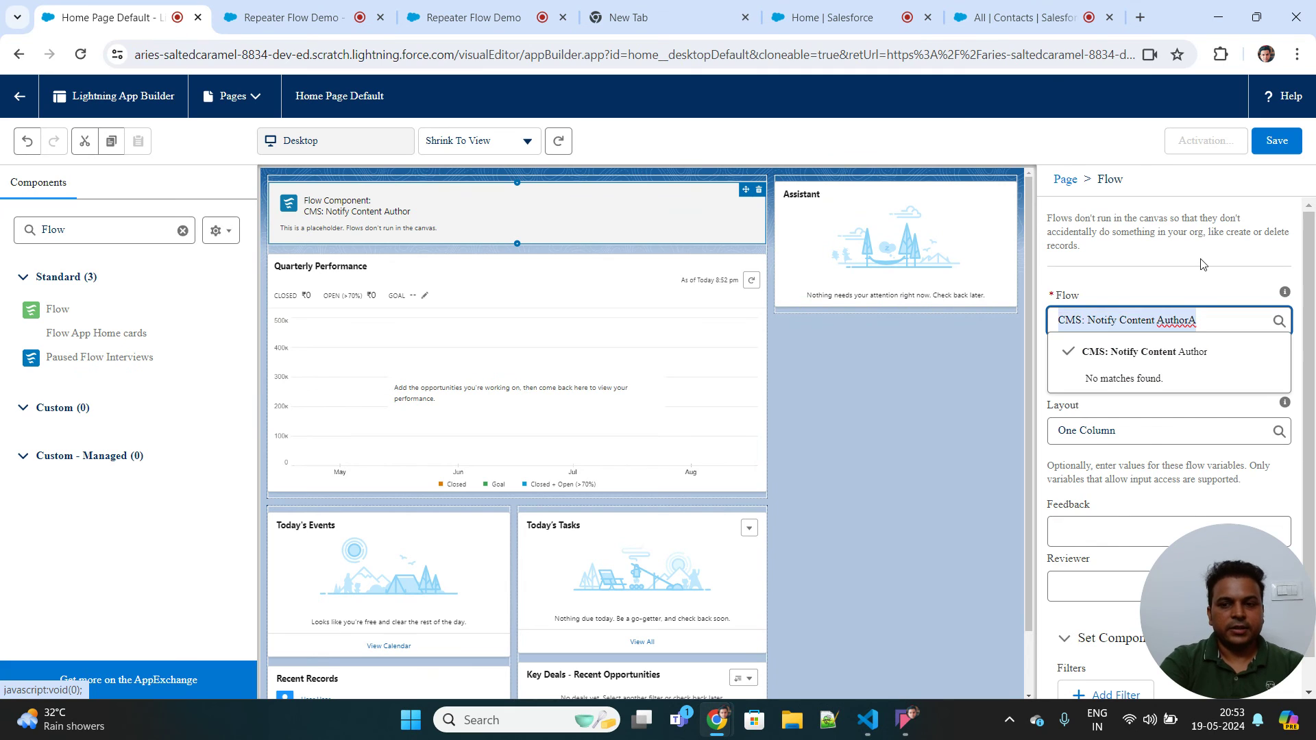
pyautogui.press('BackSpace')
pyautogui.write('Repe')
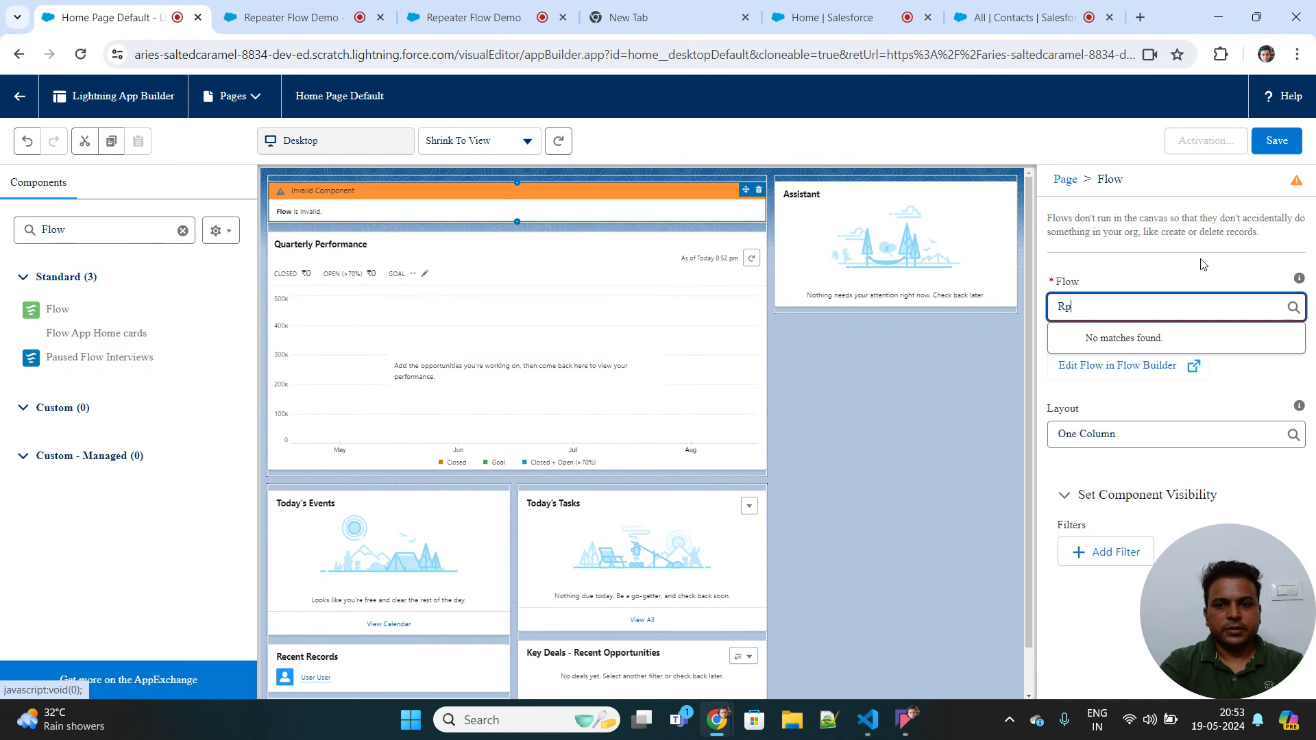
pyautogui.click(1168, 341)
pyautogui.click(1281, 147)
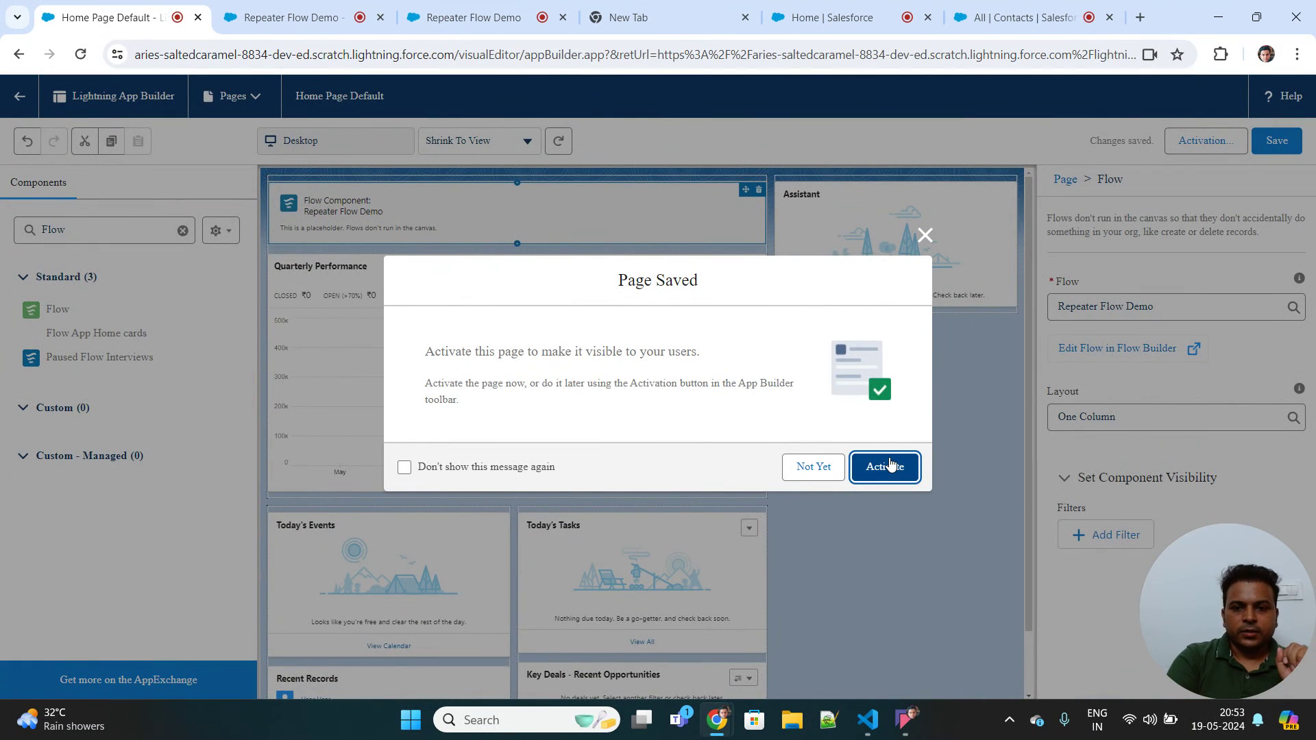
# Activate Home Page Default with Assign as Org Default and confirm the assignment.
pyautogui.click(890, 464)
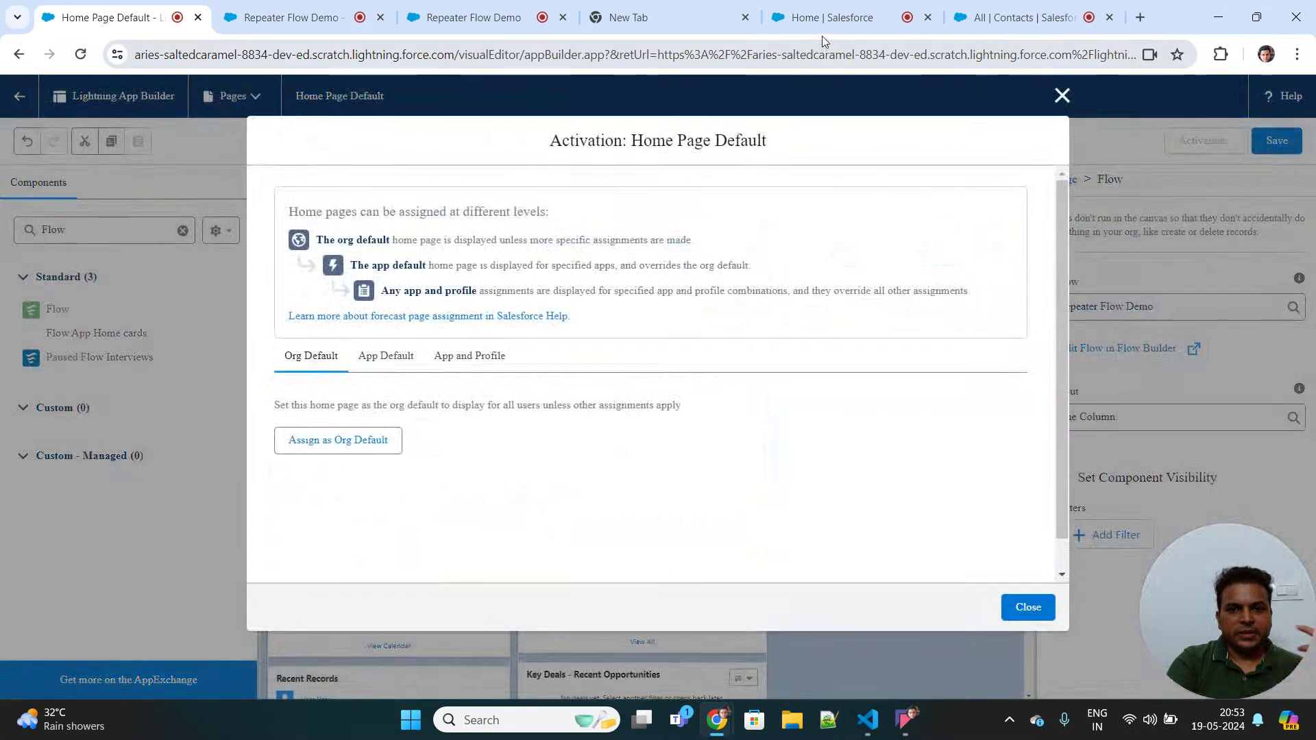
pyautogui.click(342, 455)
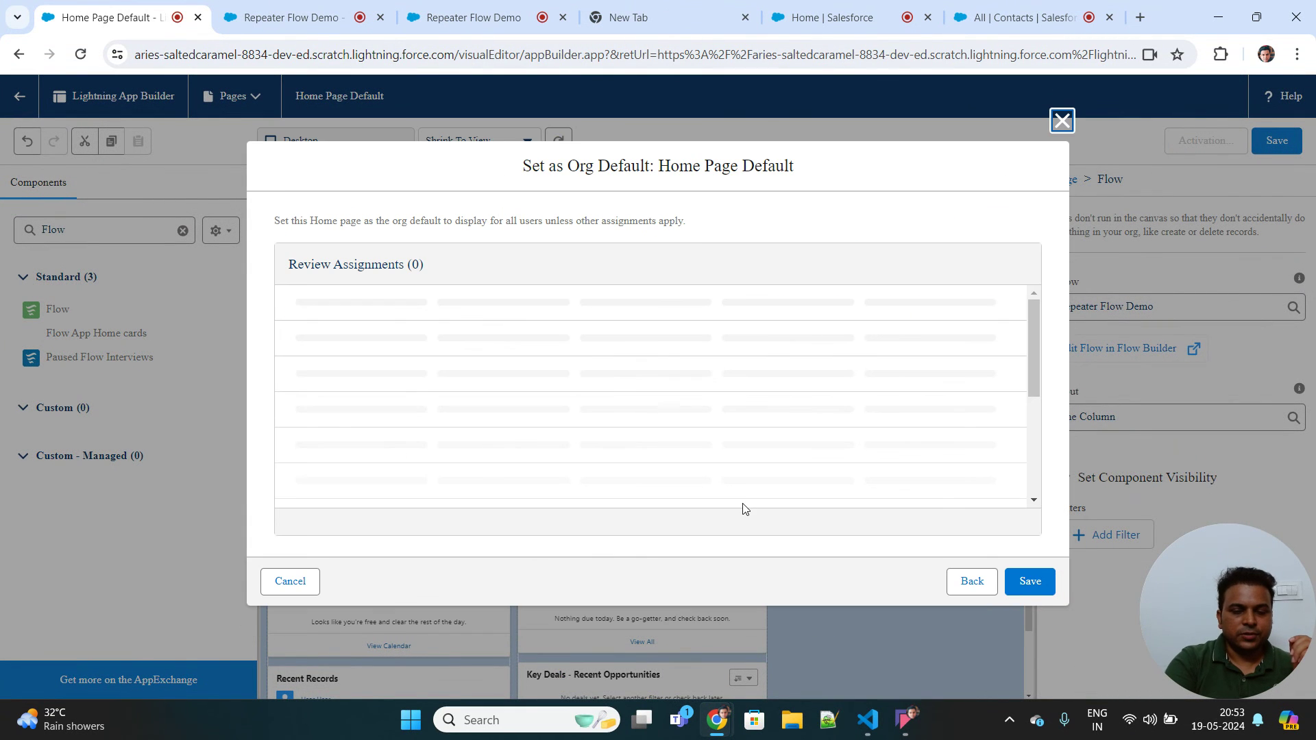
pyautogui.click(1031, 582)
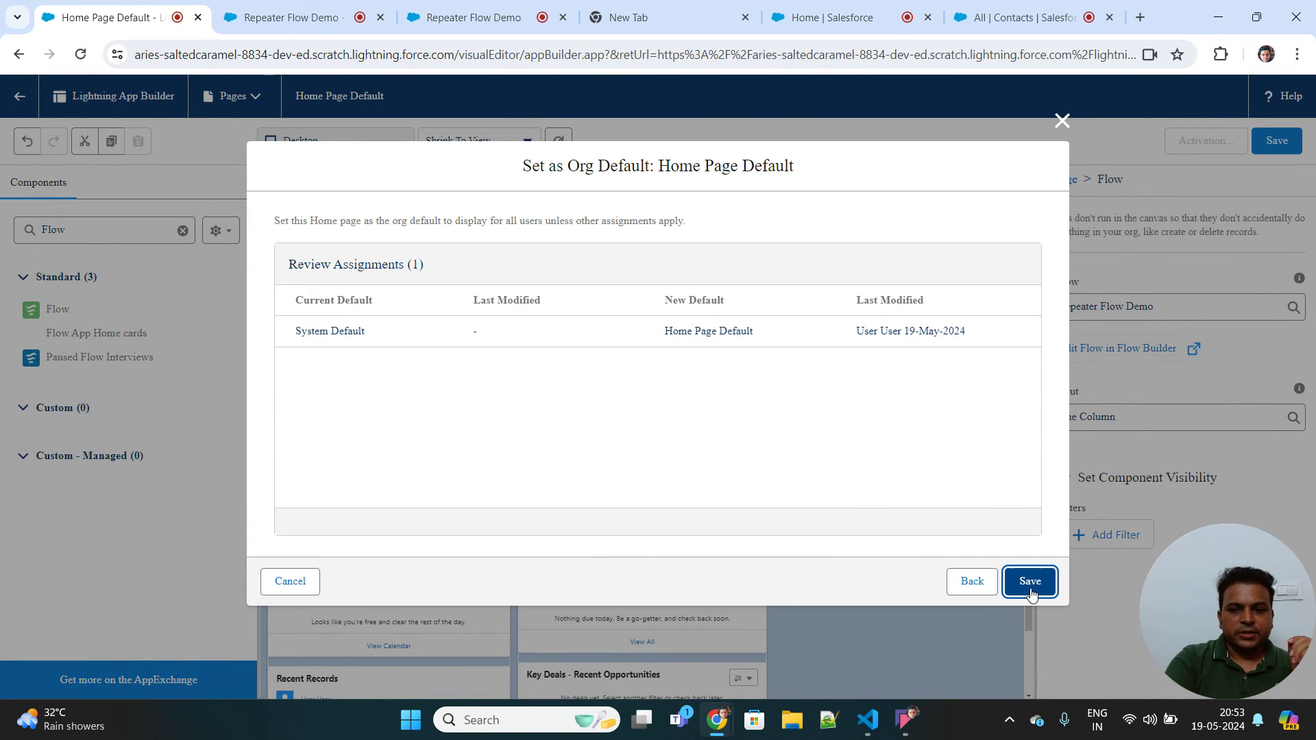
pyautogui.click(829, 20)
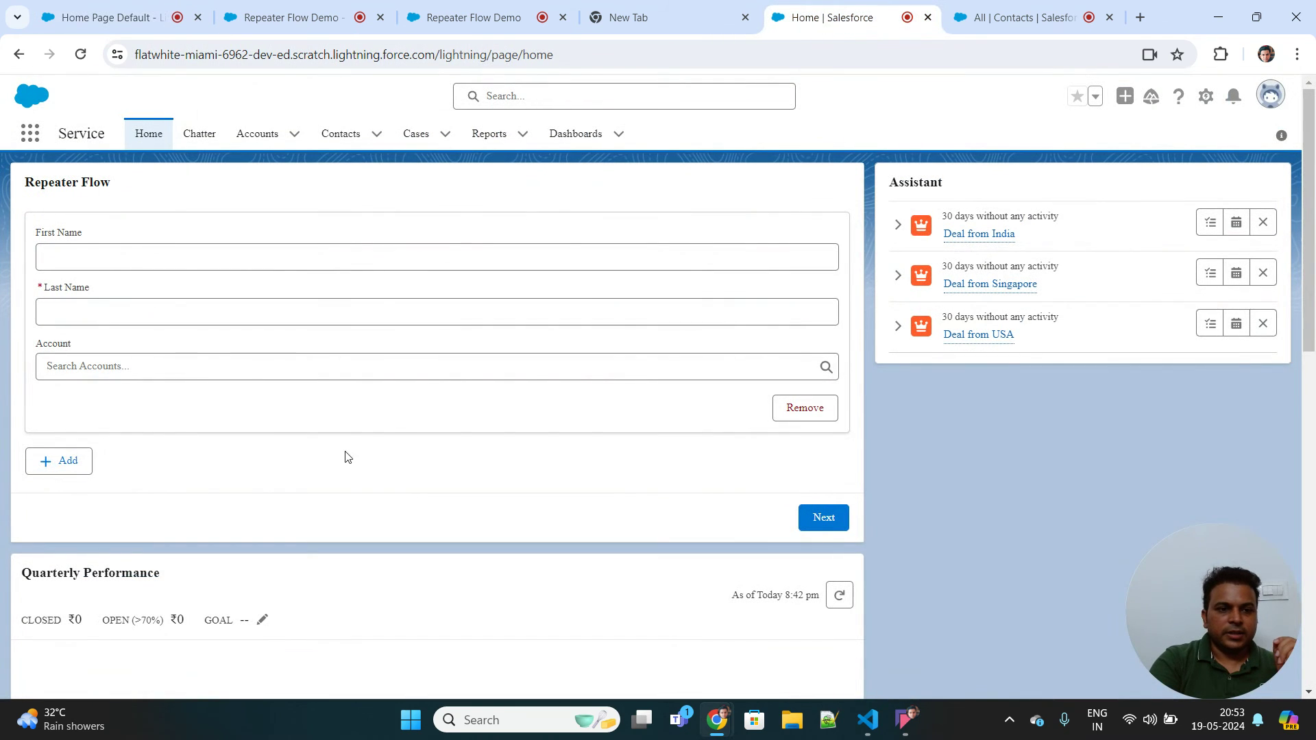
# Go to the live Service home page and add two more contact rows in Repeater Flow Demo.
pyautogui.click(103, 17)
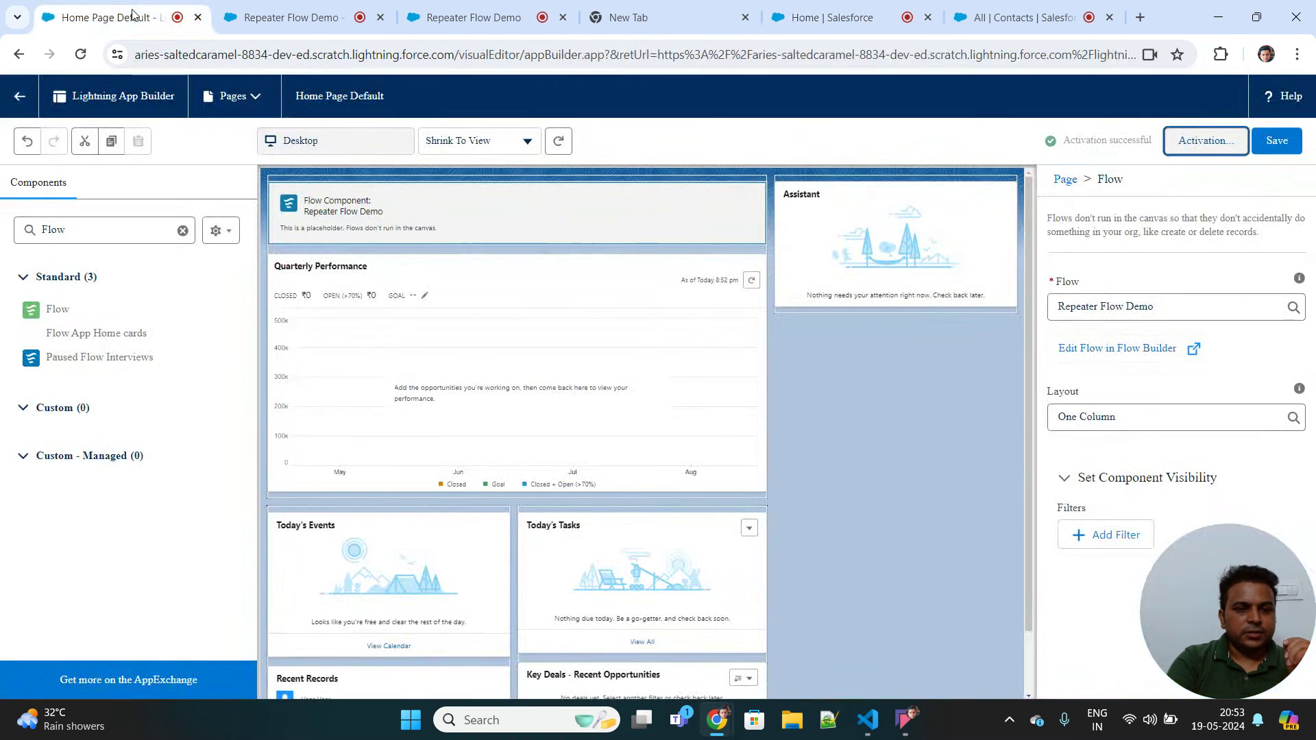
pyautogui.click(19, 96)
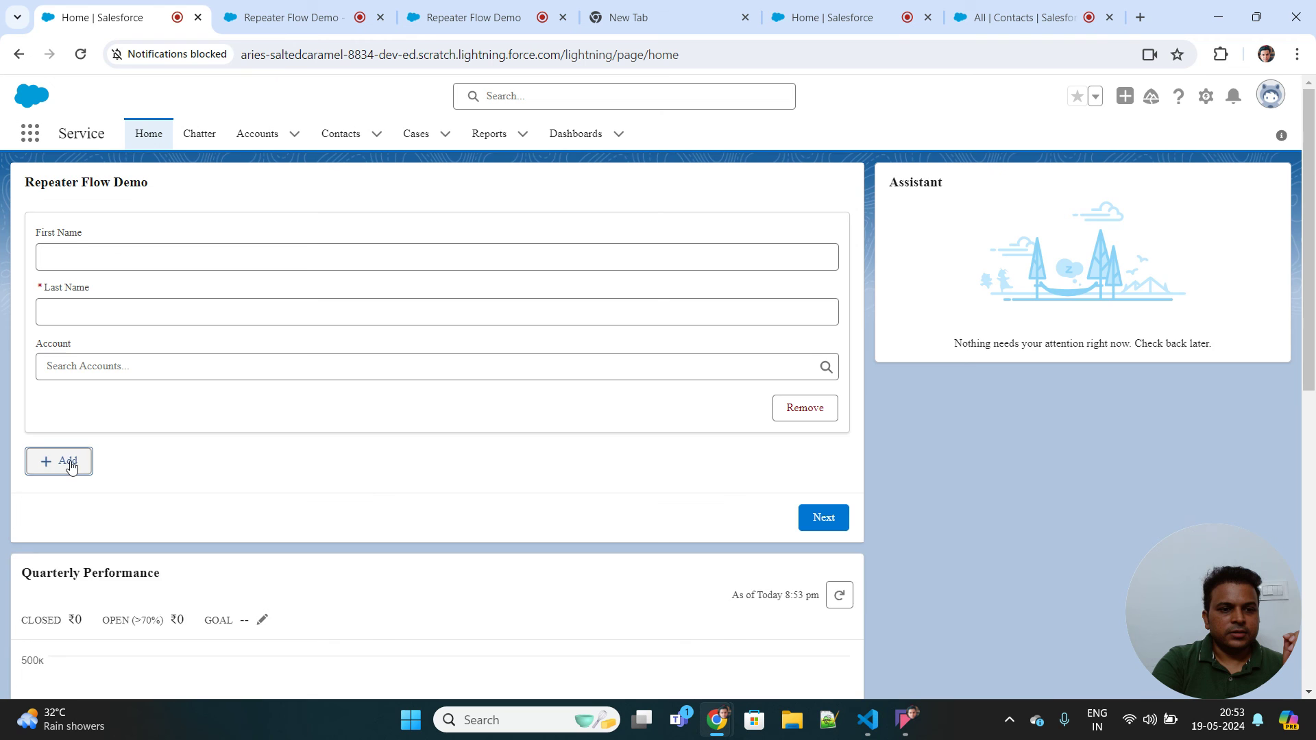
pyautogui.click(71, 466)
pyautogui.scroll(-3, 67, 476)
pyautogui.click(65, 517)
pyautogui.scroll(-5, 65, 519)
pyautogui.scroll(8, 65, 516)
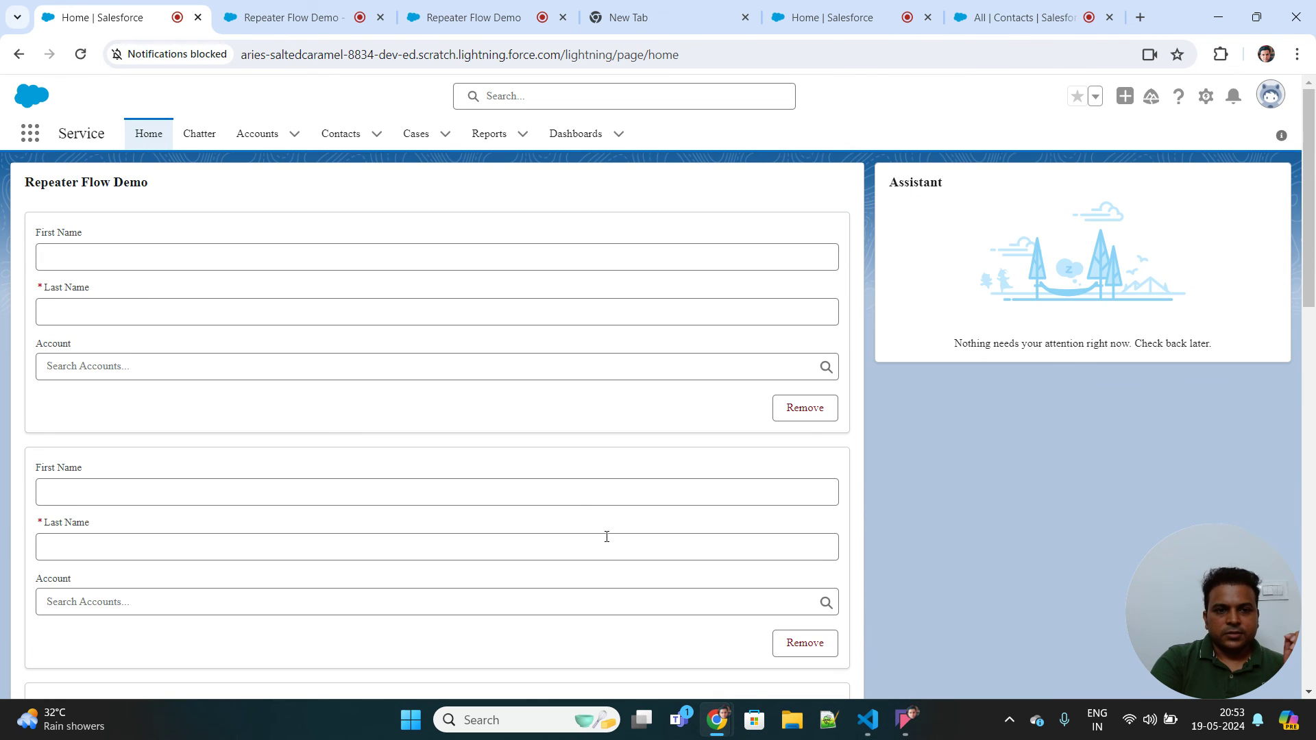